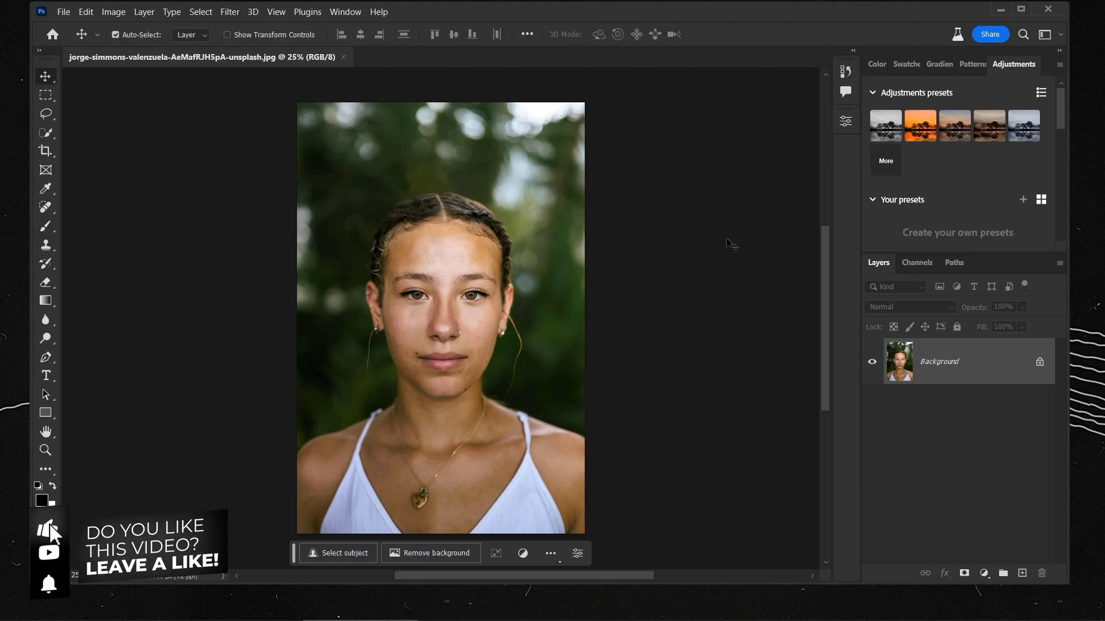
Crop the portrait to about 2000 x 1960 px, trimming its upper and lower areas around the head and shoulders.
click(45, 152)
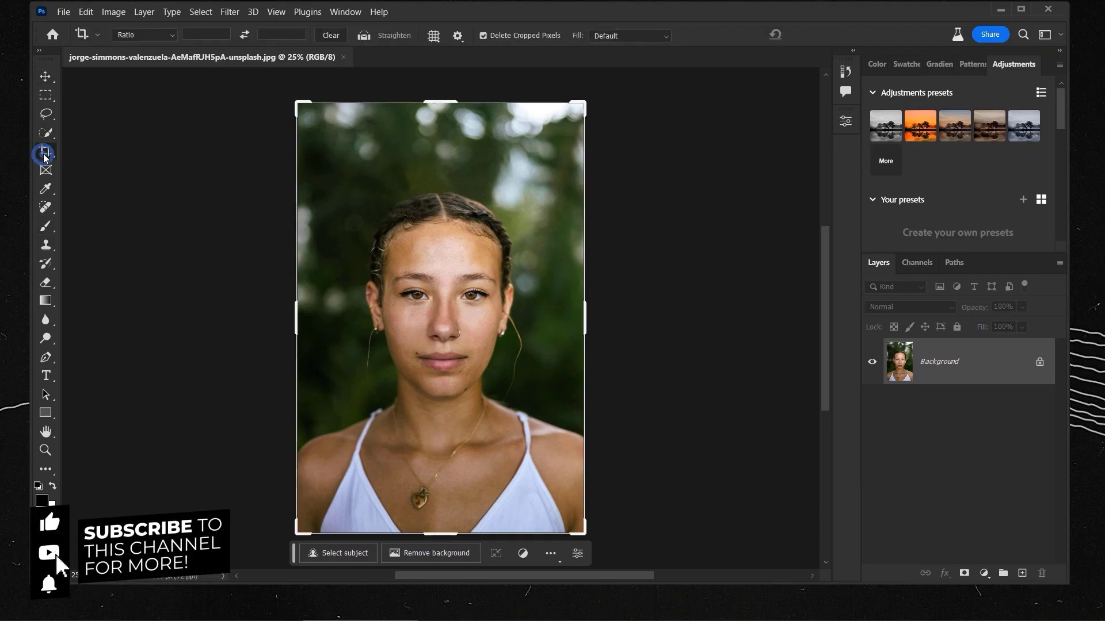
right_click(45, 152)
click(92, 151)
drag(447, 105, 447, 138)
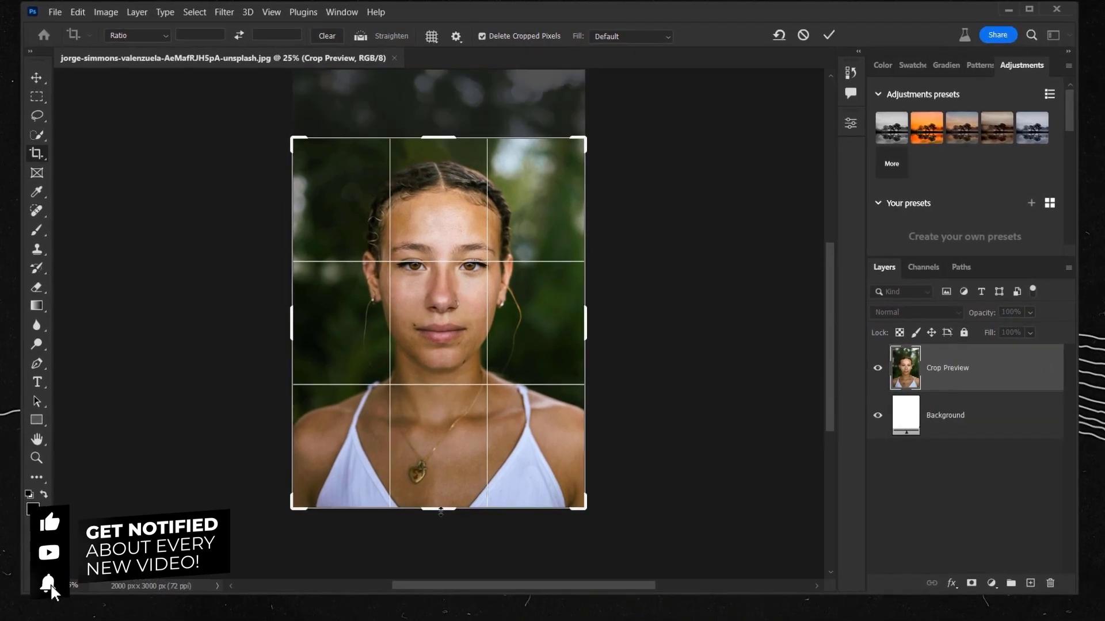
drag(441, 511, 443, 470)
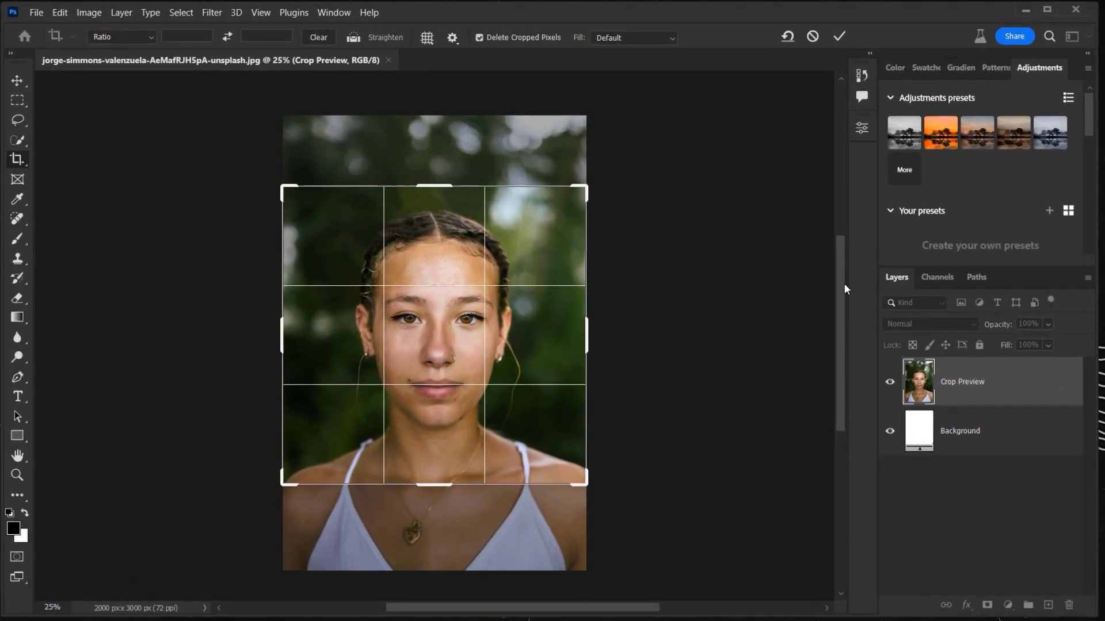
key(Return)
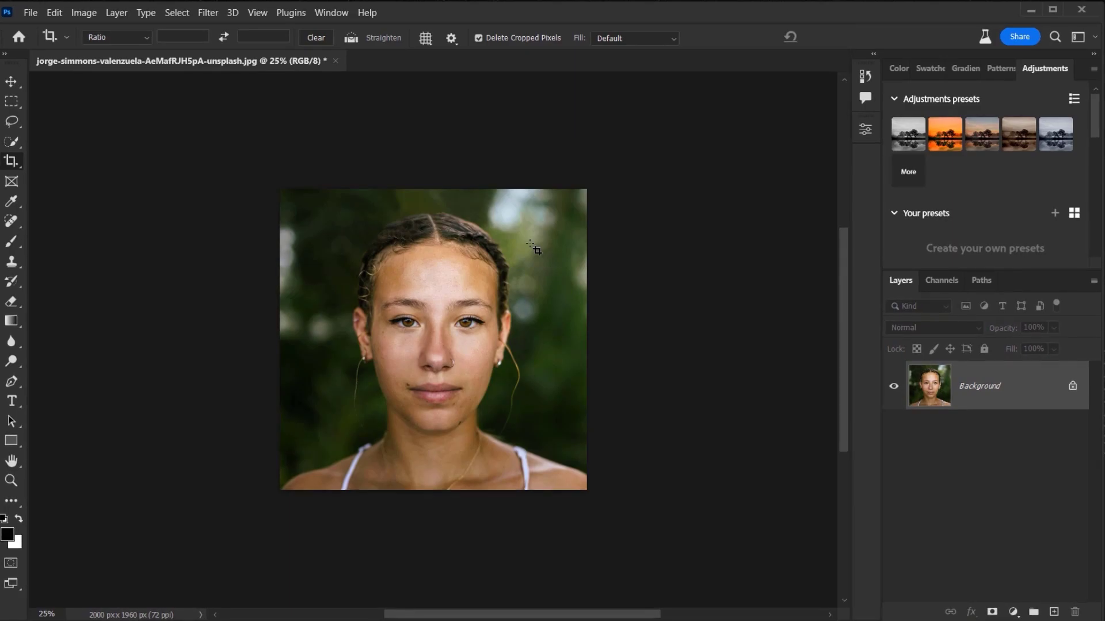
key(ctrl+0)
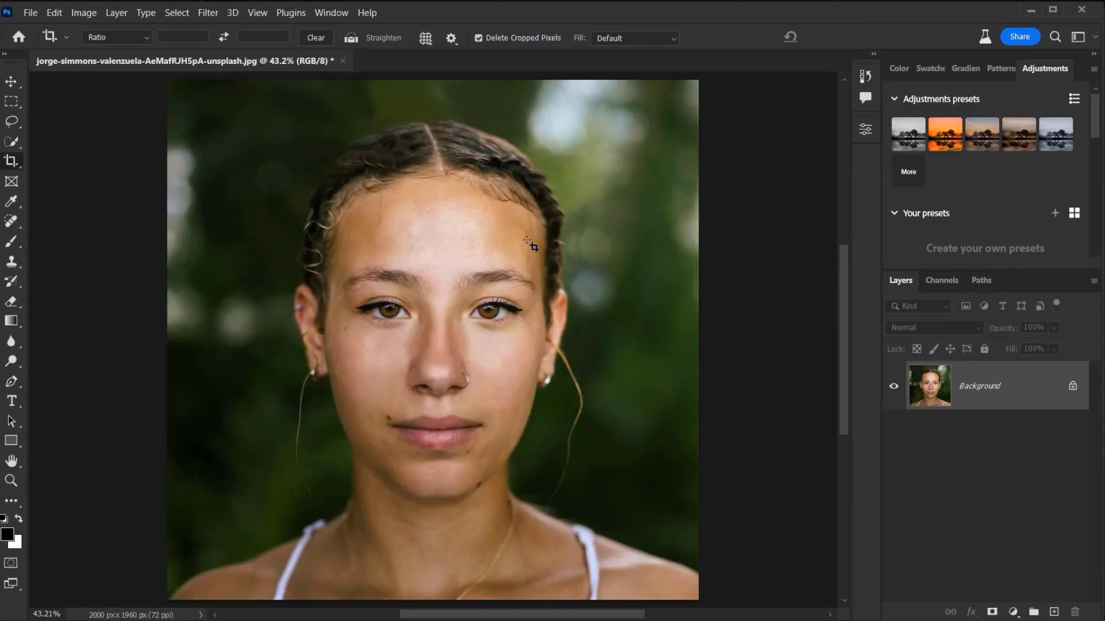
key(v)
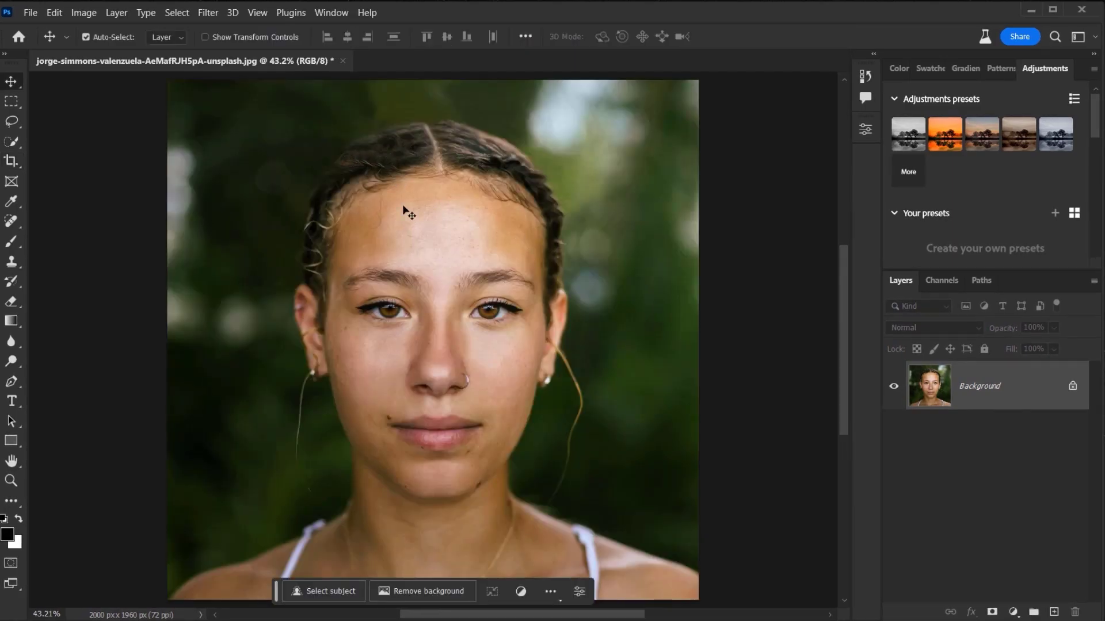
Enter Quick Mask mode and activate the Brush tool for painting over the skin.
scroll(439, 265, up, 1)
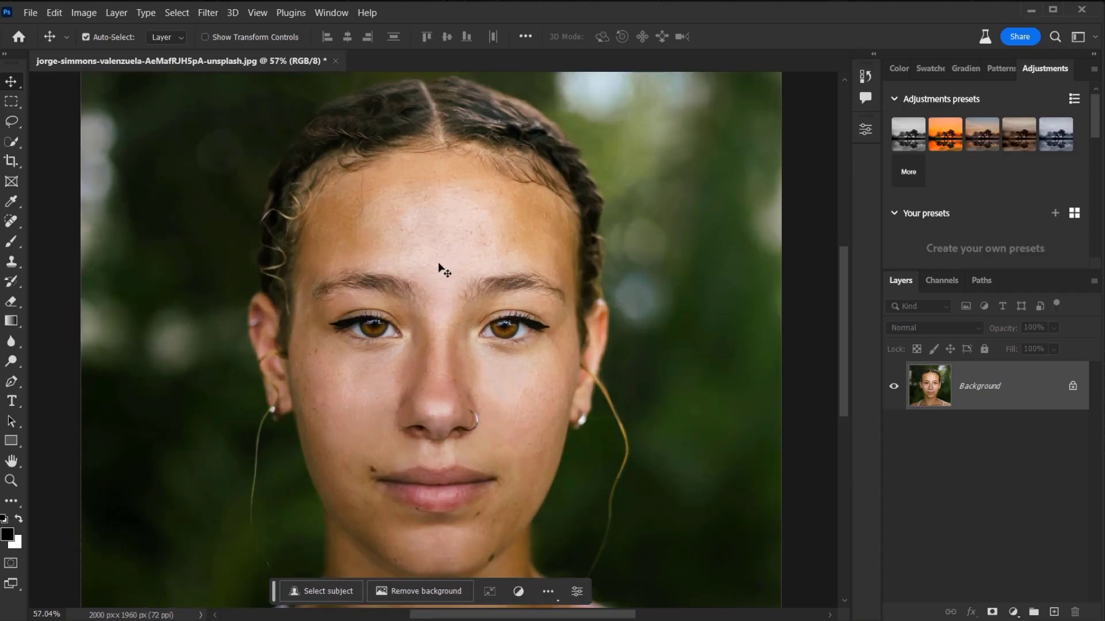
drag(468, 214, 405, 206)
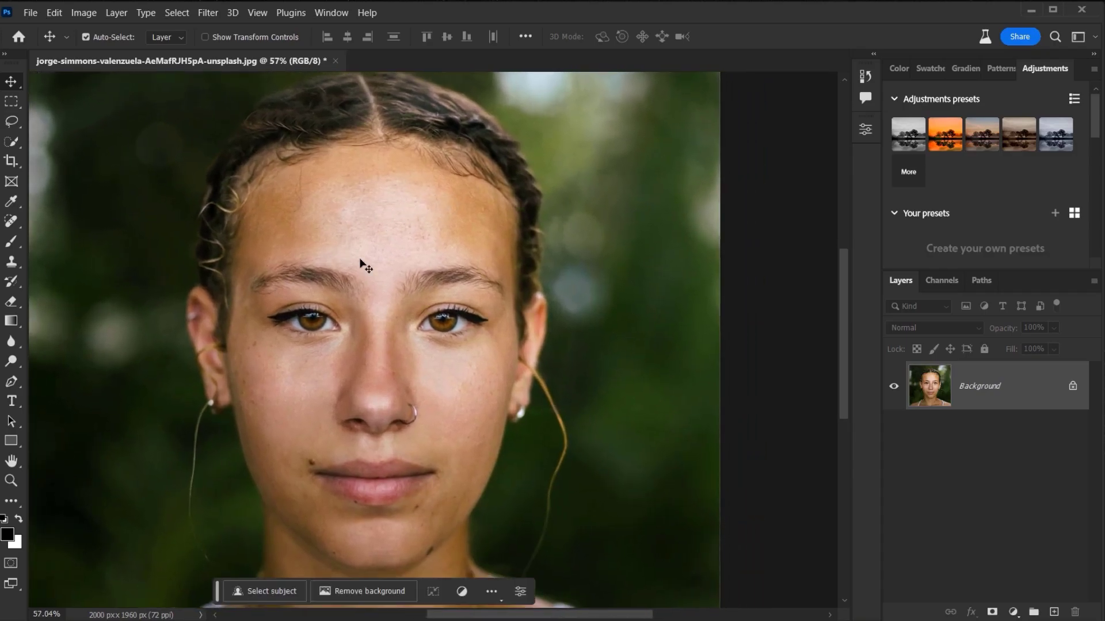
drag(454, 323, 430, 228)
drag(378, 255, 409, 305)
drag(296, 263, 340, 294)
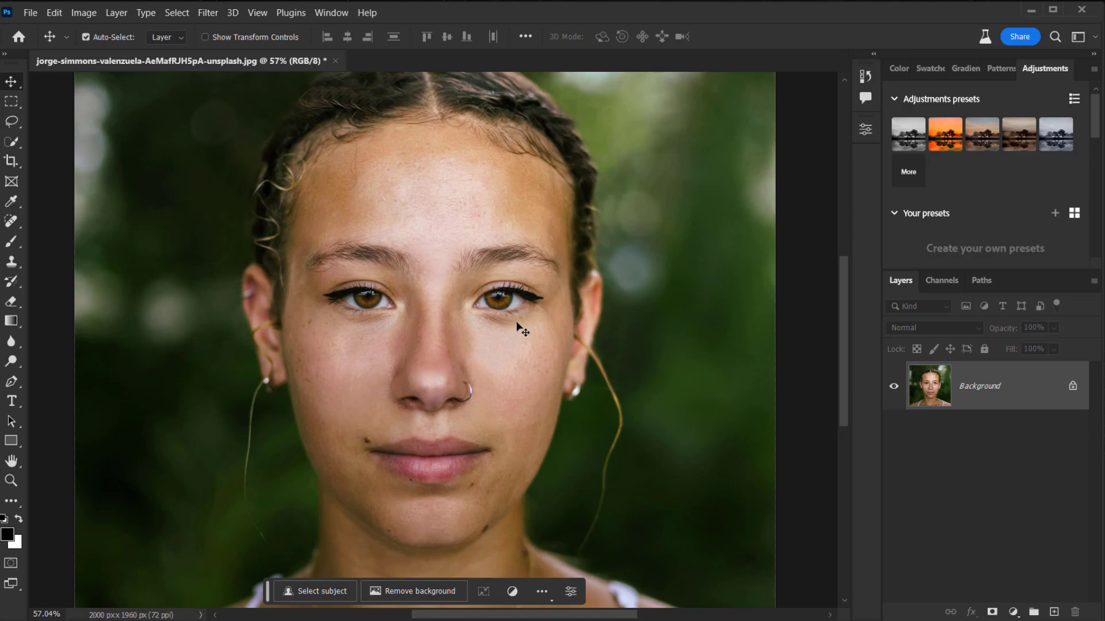
key(q)
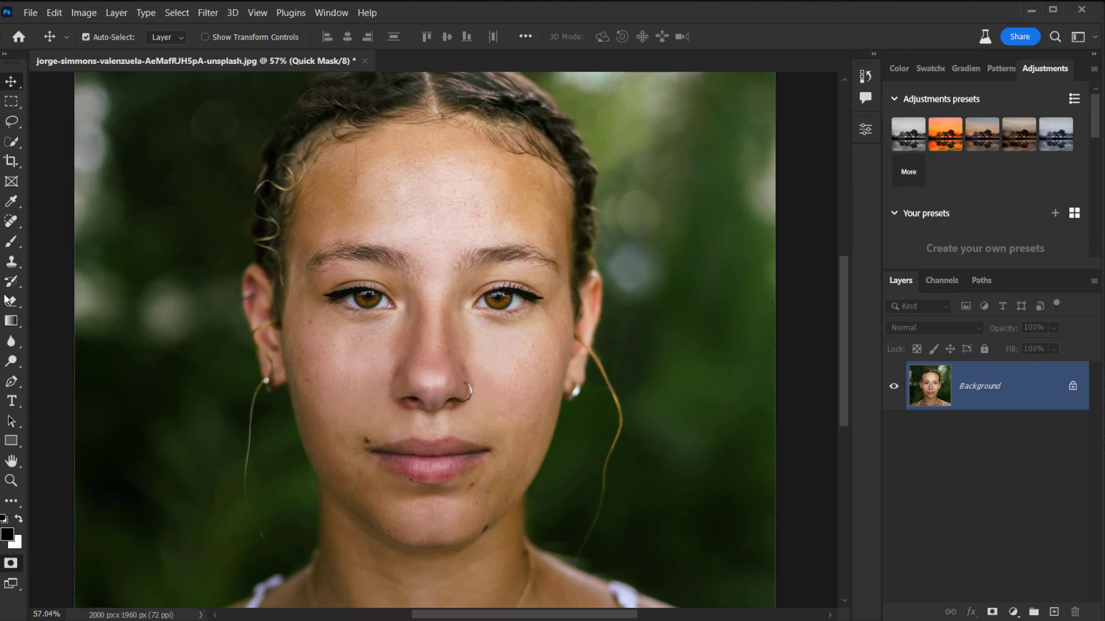
click(11, 241)
right_click(12, 241)
click(63, 239)
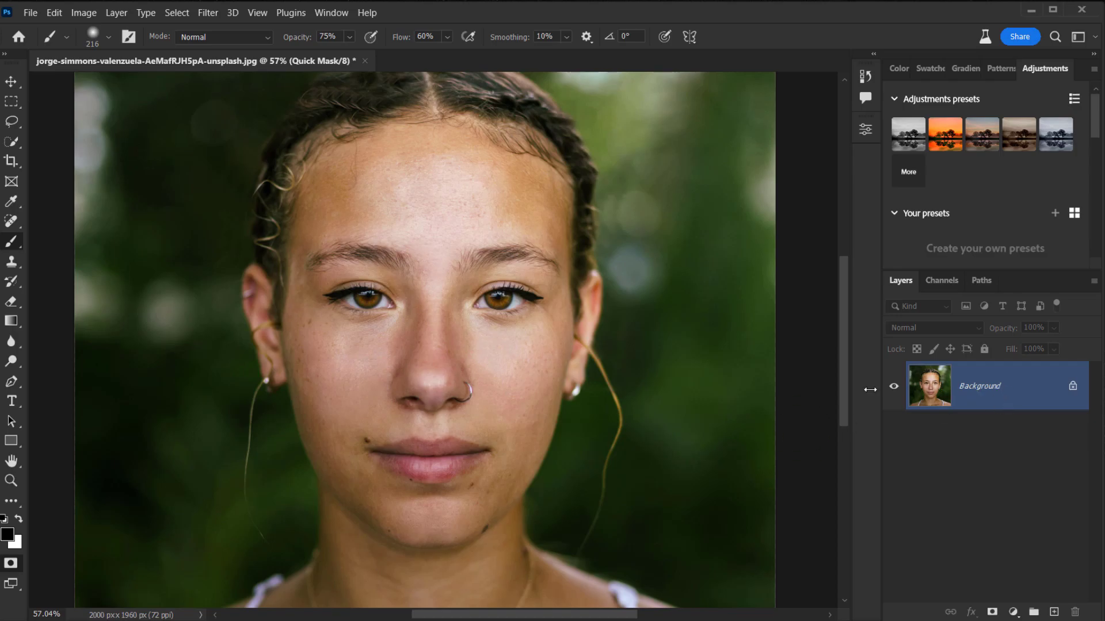
Change the Quick Mask overlay colour to magenta and re-enter Quick Mask mode.
double_click(11, 565)
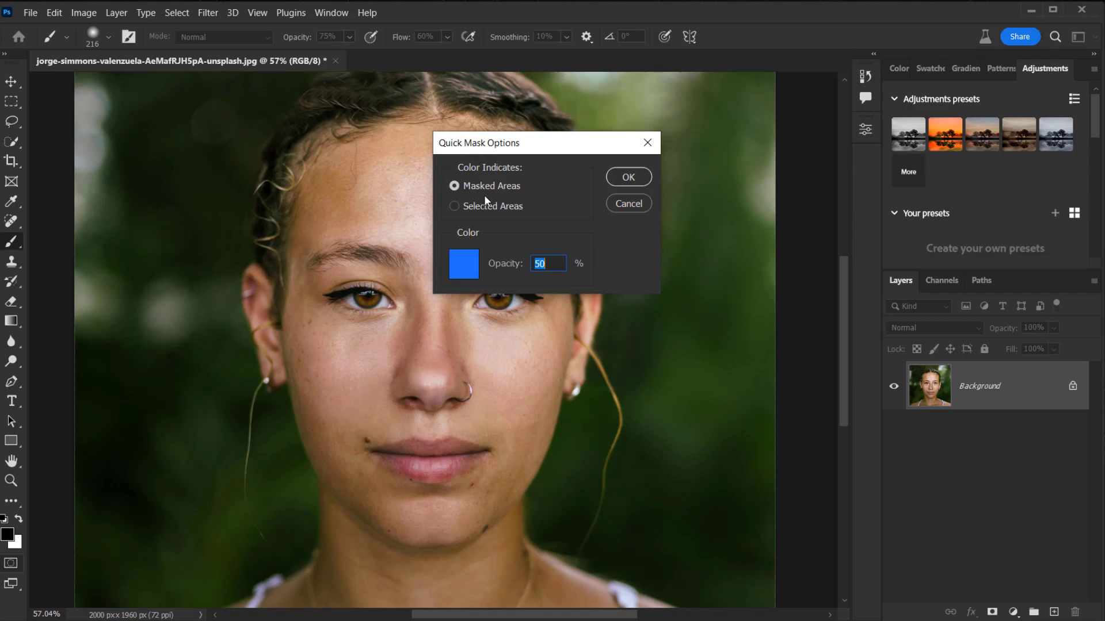
click(465, 266)
drag(666, 187, 670, 161)
click(651, 140)
click(790, 125)
click(628, 177)
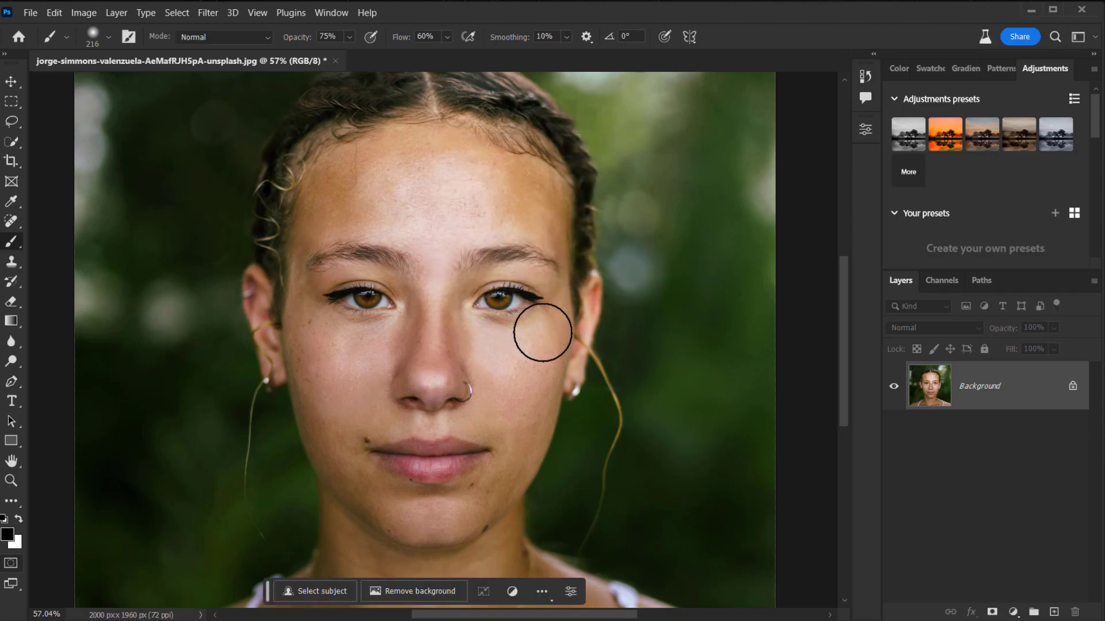
key(q)
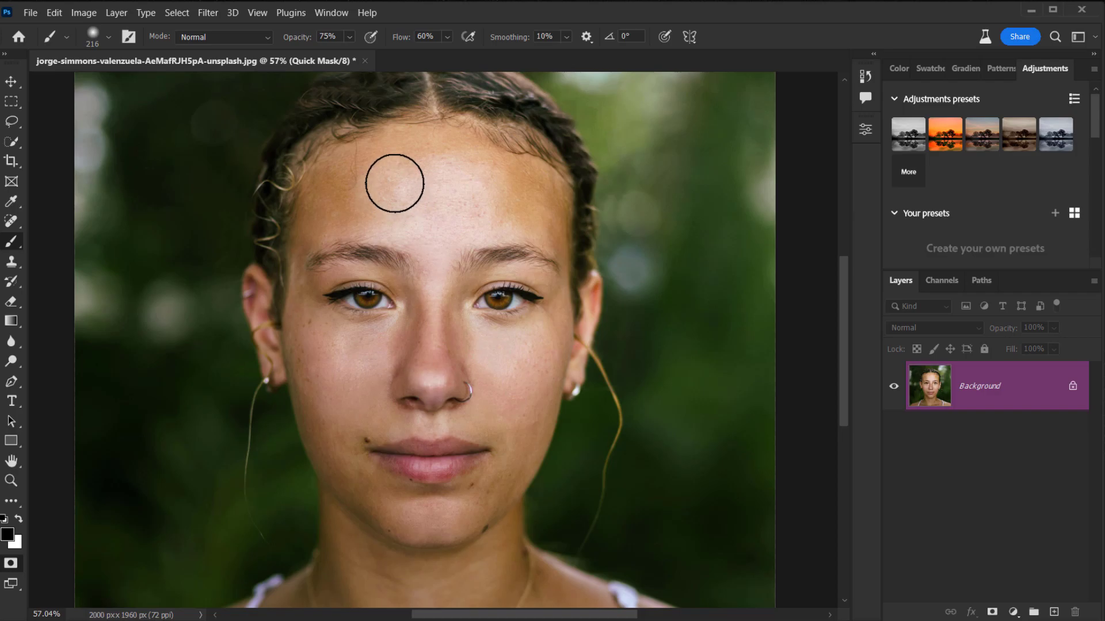
Set the brush opacity to 65% and paint the mask over the whole forehead with a 260 px brush.
mouse_move(463, 190)
mouse_down()
mouse_move(456, 172)
mouse_move(441, 241)
mouse_move(420, 254)
mouse_move(350, 183)
mouse_move(303, 185)
mouse_move(311, 178)
mouse_move(303, 193)
mouse_move(363, 203)
mouse_move(318, 197)
mouse_move(378, 219)
mouse_up()
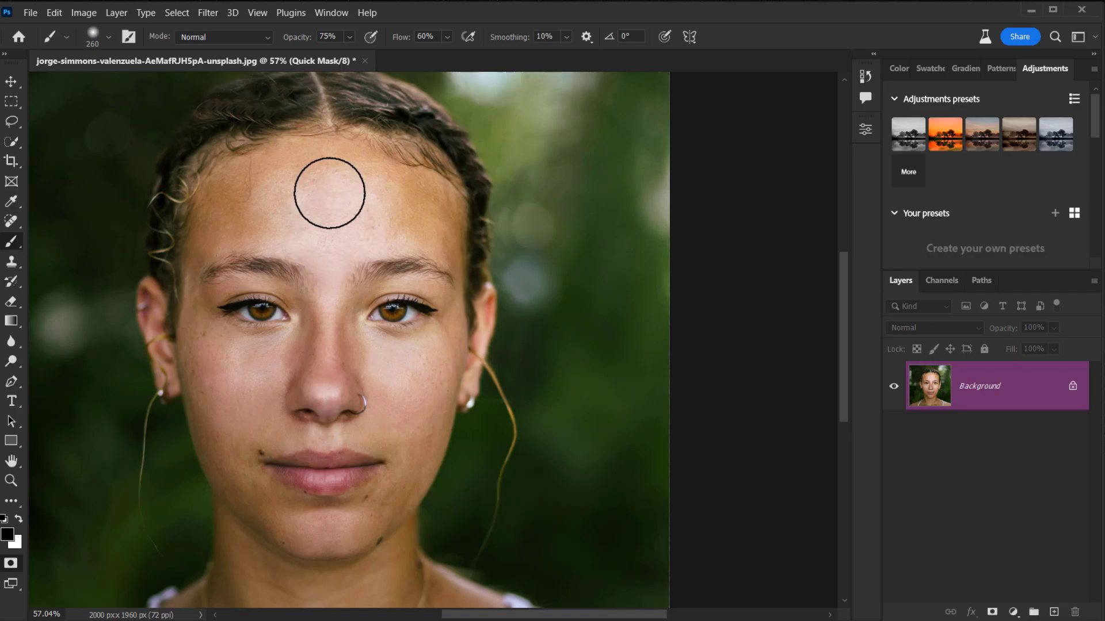
drag(301, 39, 295, 39)
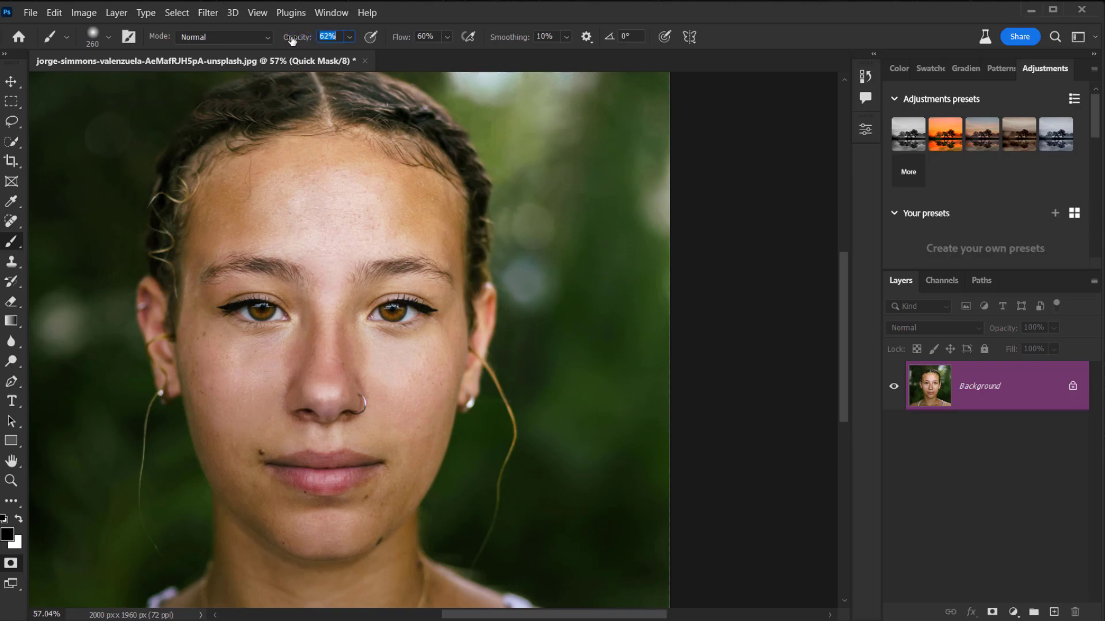
key(Return)
drag(343, 205, 408, 238)
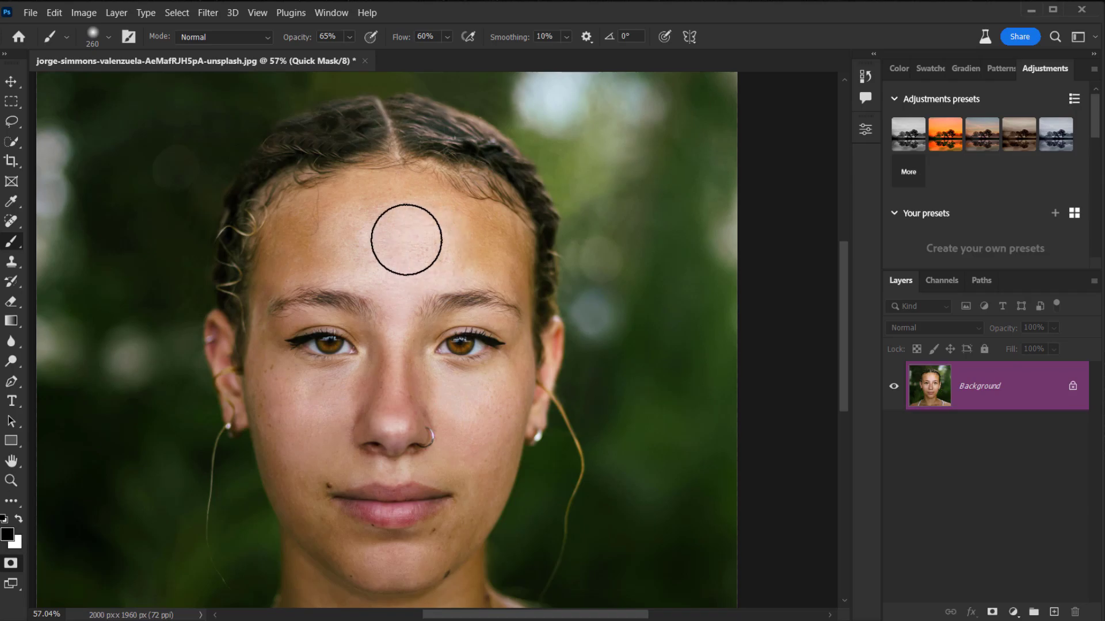
mouse_move(361, 233)
mouse_down()
mouse_move(395, 234)
mouse_move(427, 216)
mouse_move(325, 222)
mouse_move(285, 252)
mouse_move(412, 247)
mouse_move(402, 282)
mouse_move(474, 239)
mouse_move(493, 254)
mouse_move(478, 247)
mouse_move(405, 289)
mouse_move(380, 276)
mouse_move(353, 234)
mouse_move(546, 256)
mouse_up()
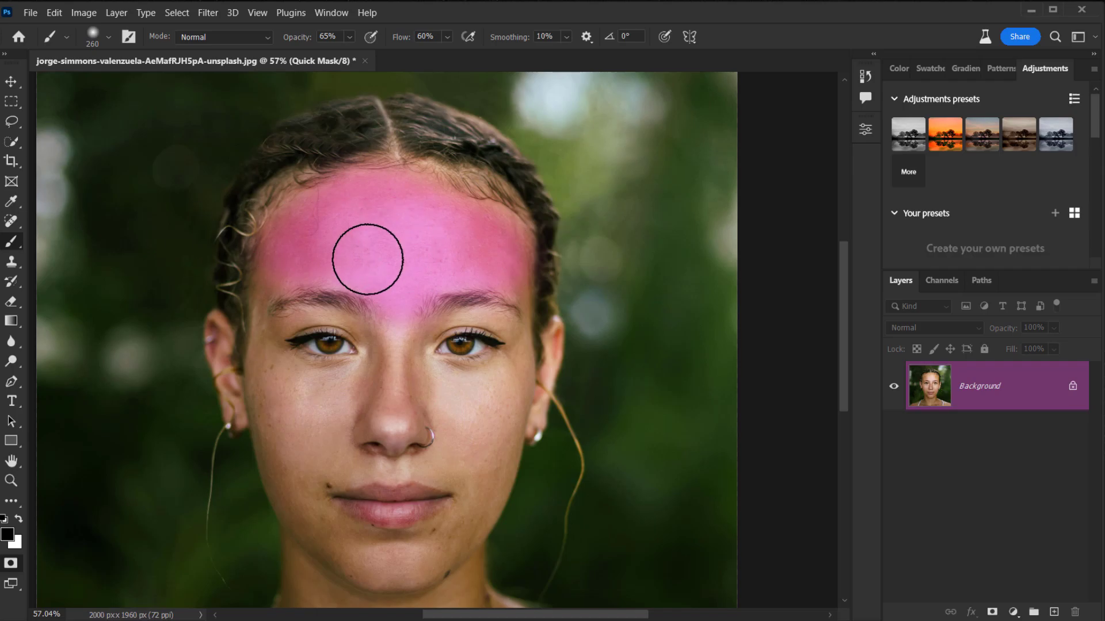
Paint the mask over the nose and under the eye, reducing the brush to 100 px for the temple and face edge.
mouse_move(346, 348)
mouse_down()
mouse_move(399, 352)
mouse_move(384, 409)
mouse_move(368, 390)
mouse_move(388, 390)
mouse_move(352, 397)
mouse_move(320, 375)
mouse_move(360, 376)
mouse_move(287, 380)
mouse_move(269, 354)
mouse_up()
key(bracketleft)
key(bracketleft)
key(bracketleft)
key(bracketleft)
key(bracketleft)
key(bracketleft)
click(268, 313)
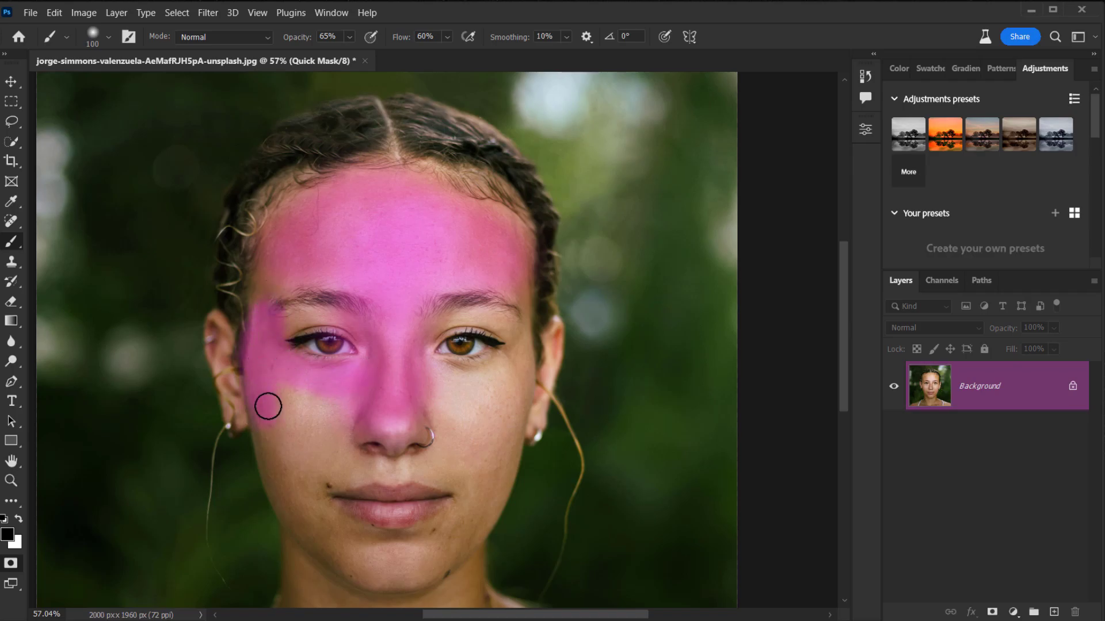
Paint the mask along the jaw and chin, over the cheek below the nose ring, and around the lips.
mouse_move(294, 528)
mouse_down()
mouse_move(361, 574)
mouse_move(395, 571)
mouse_up()
mouse_move(480, 541)
mouse_down()
mouse_move(531, 415)
mouse_move(491, 473)
mouse_move(483, 514)
mouse_move(446, 545)
mouse_move(524, 444)
mouse_move(540, 370)
mouse_move(531, 357)
mouse_move(471, 383)
mouse_move(424, 371)
mouse_move(473, 379)
mouse_move(439, 424)
mouse_move(431, 465)
mouse_move(465, 450)
mouse_move(521, 382)
mouse_move(434, 474)
mouse_move(354, 470)
mouse_up()
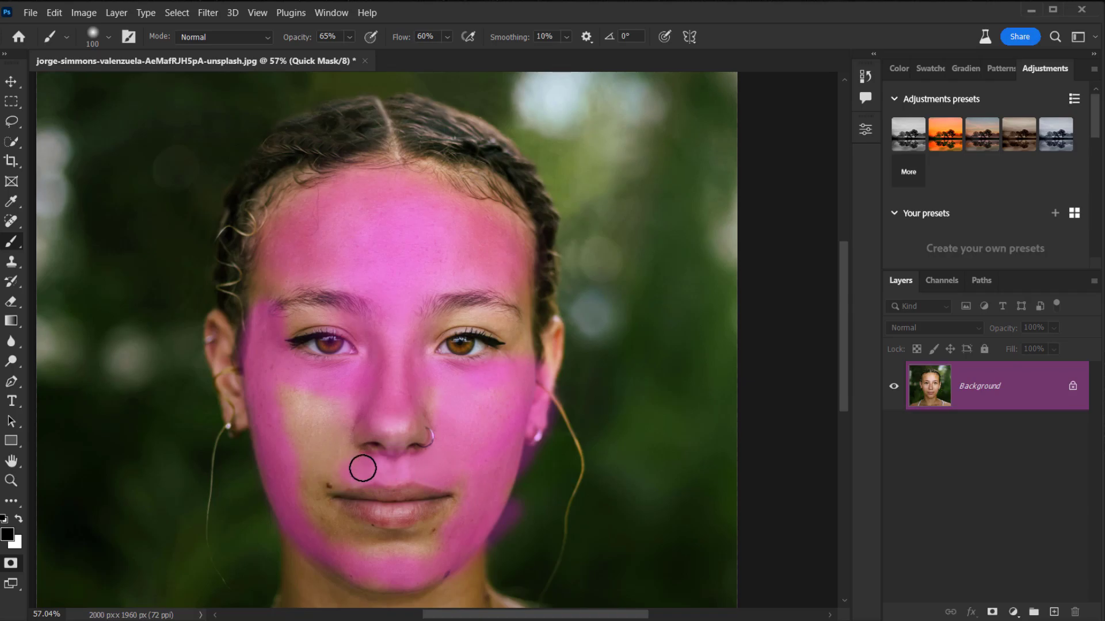
mouse_move(331, 523)
mouse_down()
mouse_move(415, 544)
mouse_move(454, 533)
mouse_up()
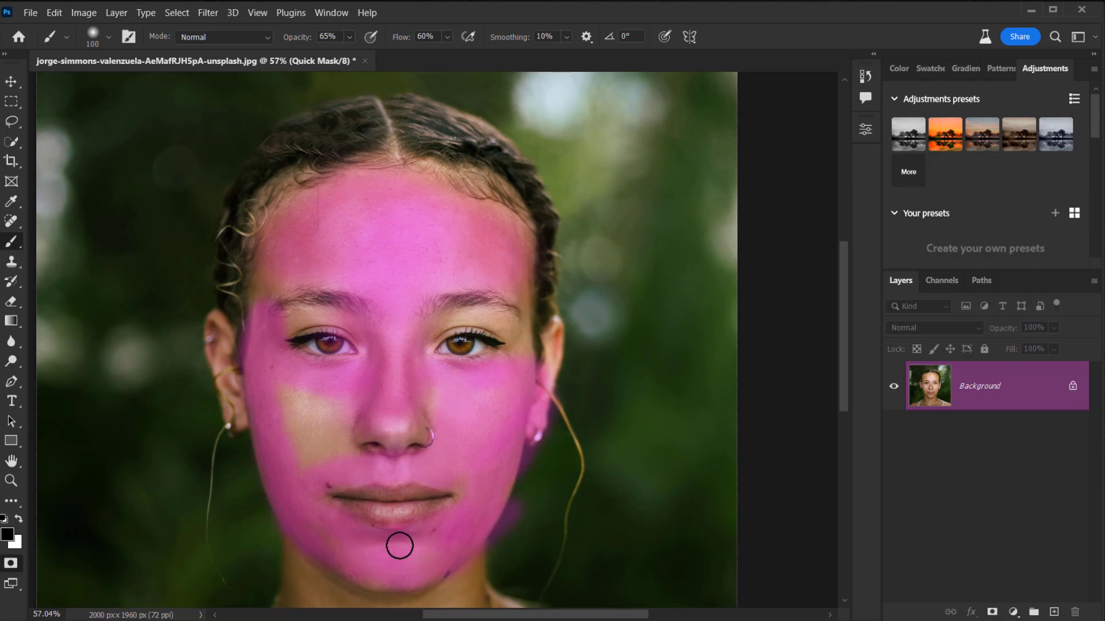
Fill the remaining unmasked patches on the cheeks and around both eyes, leaving the eyes and lips unpainted.
mouse_move(343, 454)
mouse_down()
mouse_move(349, 416)
mouse_move(288, 444)
mouse_move(293, 396)
mouse_move(316, 407)
mouse_up()
drag(358, 447, 398, 410)
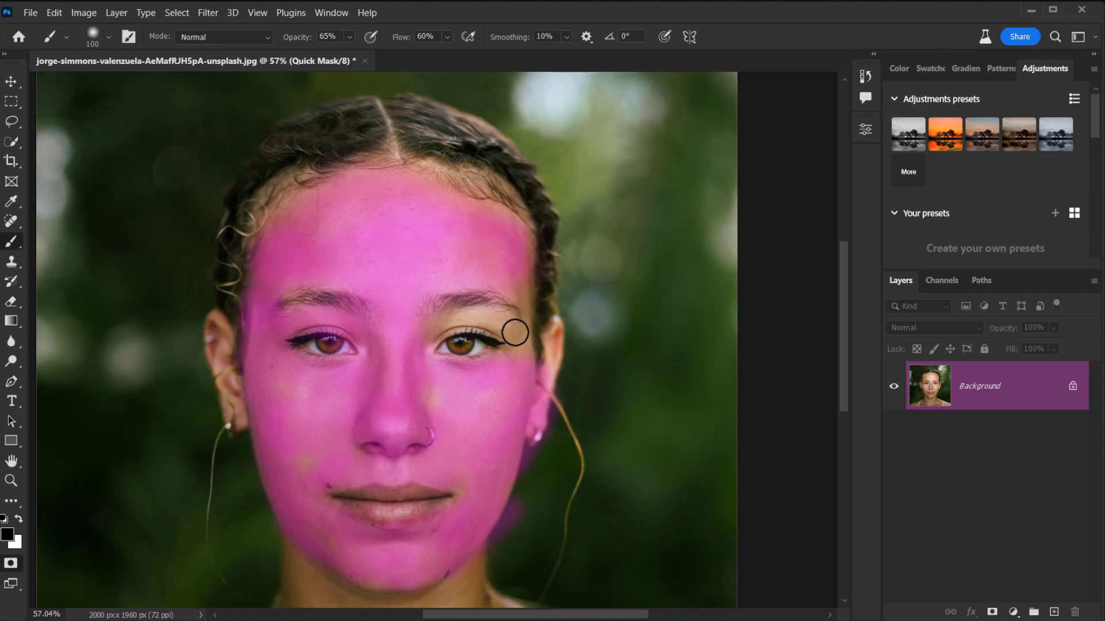
mouse_move(440, 352)
mouse_down()
mouse_move(430, 360)
mouse_move(479, 359)
mouse_up()
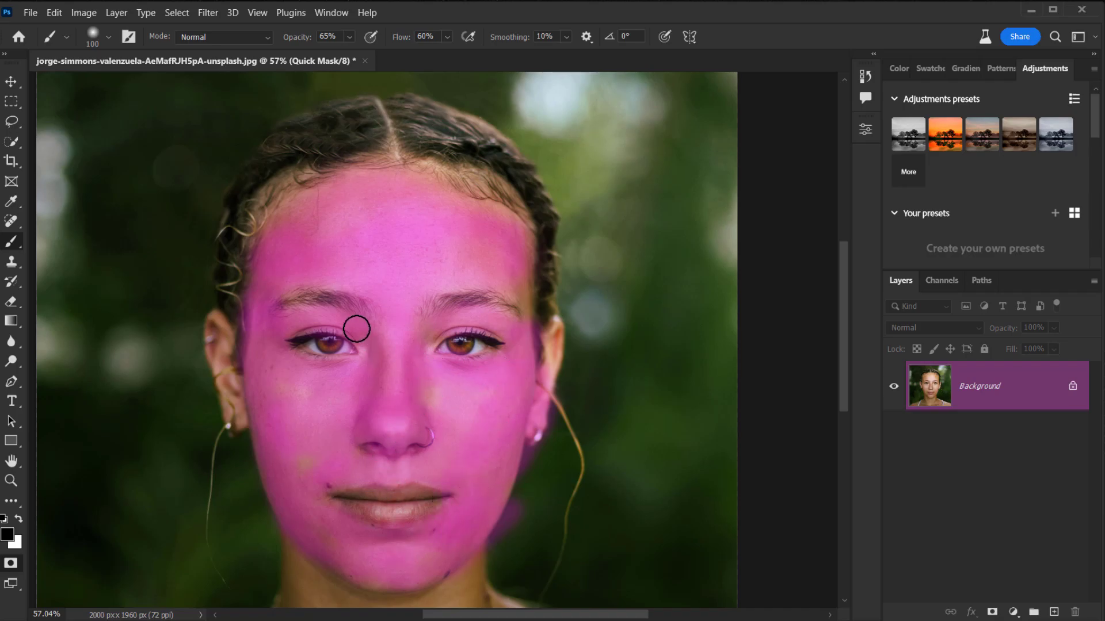
mouse_move(387, 358)
mouse_down()
mouse_move(370, 222)
mouse_move(395, 153)
mouse_up()
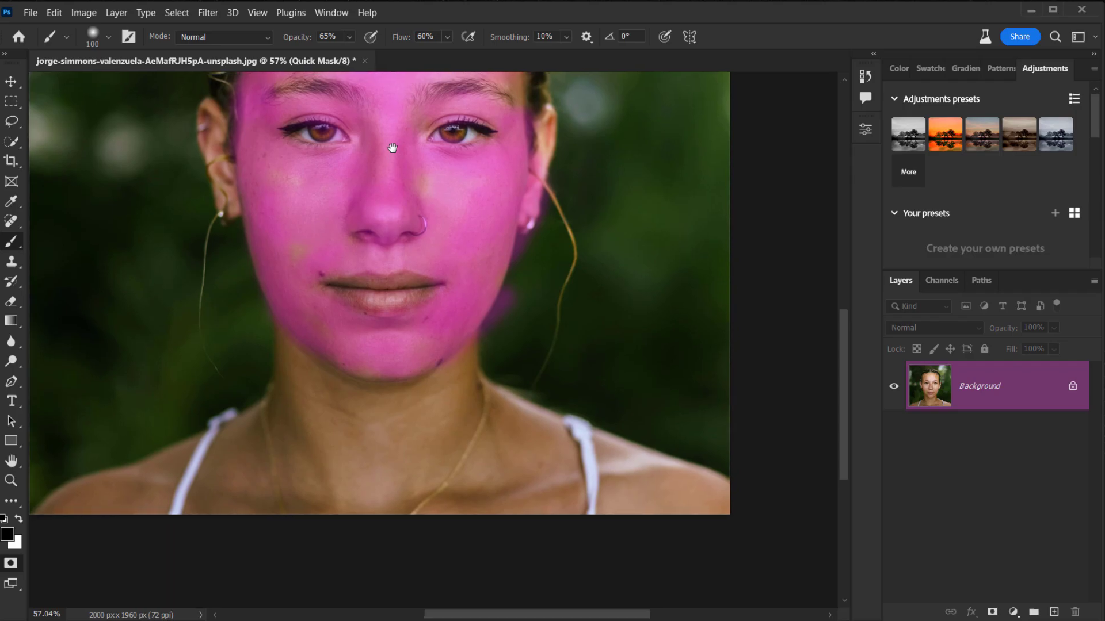
mouse_move(246, 261)
mouse_down()
mouse_move(303, 259)
mouse_move(296, 268)
mouse_move(306, 237)
mouse_move(290, 183)
mouse_move(278, 192)
mouse_move(422, 202)
mouse_move(486, 180)
mouse_up()
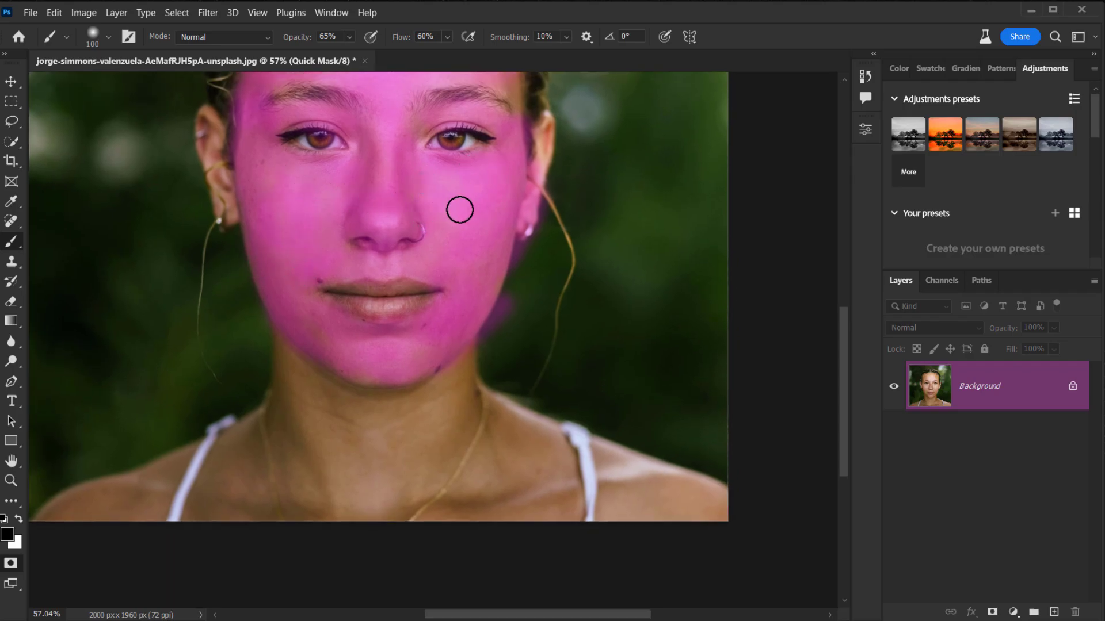
Enlarge the brush and paint the mask over the neck and both shoulders.
mouse_move(362, 409)
mouse_down()
mouse_move(330, 386)
mouse_move(365, 406)
mouse_up()
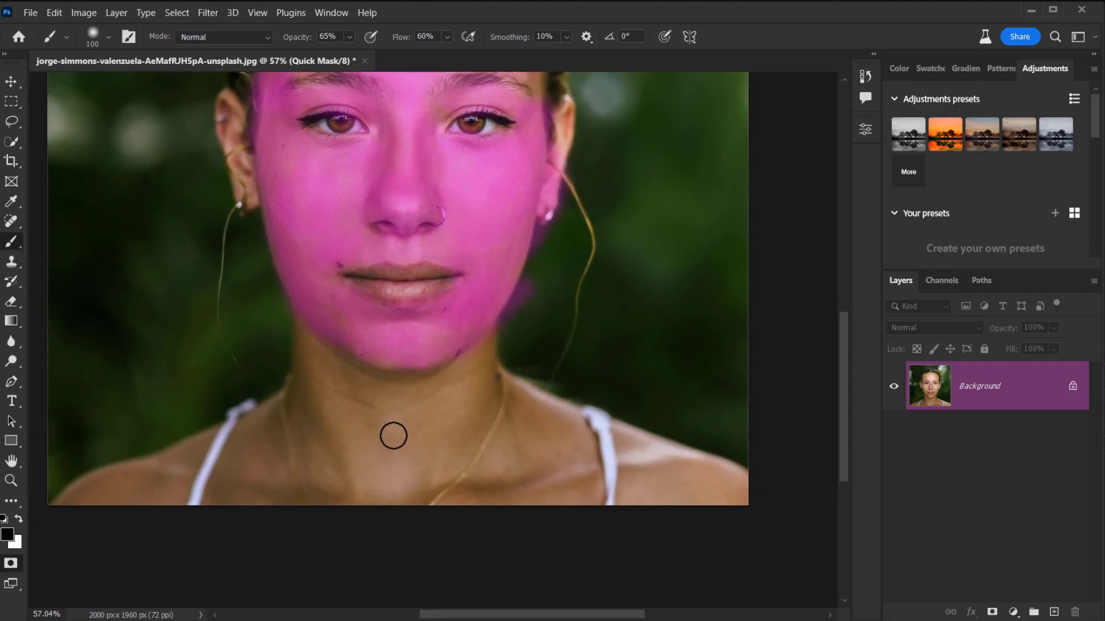
key(bracketright)
key(bracketright)
key(bracketright)
key(bracketright)
mouse_move(412, 444)
mouse_down()
mouse_move(466, 424)
mouse_move(475, 376)
mouse_move(468, 394)
mouse_move(525, 461)
mouse_move(549, 451)
mouse_move(512, 442)
mouse_move(530, 411)
mouse_move(558, 501)
mouse_move(570, 479)
mouse_move(439, 478)
mouse_move(401, 489)
mouse_move(458, 431)
mouse_move(480, 386)
mouse_move(351, 400)
mouse_up()
mouse_move(323, 378)
mouse_down()
mouse_move(297, 458)
mouse_move(250, 475)
mouse_move(267, 452)
mouse_move(233, 459)
mouse_move(229, 488)
mouse_move(330, 489)
mouse_move(388, 446)
mouse_move(385, 411)
mouse_move(312, 467)
mouse_move(658, 493)
mouse_move(678, 481)
mouse_move(675, 469)
mouse_move(742, 493)
mouse_up()
mouse_move(224, 475)
mouse_down()
mouse_move(69, 516)
mouse_move(118, 498)
mouse_move(44, 532)
mouse_up()
Erase the mask spill beside the jaw and earlobe with white and an 80 px brush.
mouse_move(443, 365)
mouse_down()
mouse_move(375, 473)
mouse_move(329, 482)
mouse_up()
key(bracketleft)
key(bracketleft)
key(bracketleft)
key(bracketleft)
key(bracketleft)
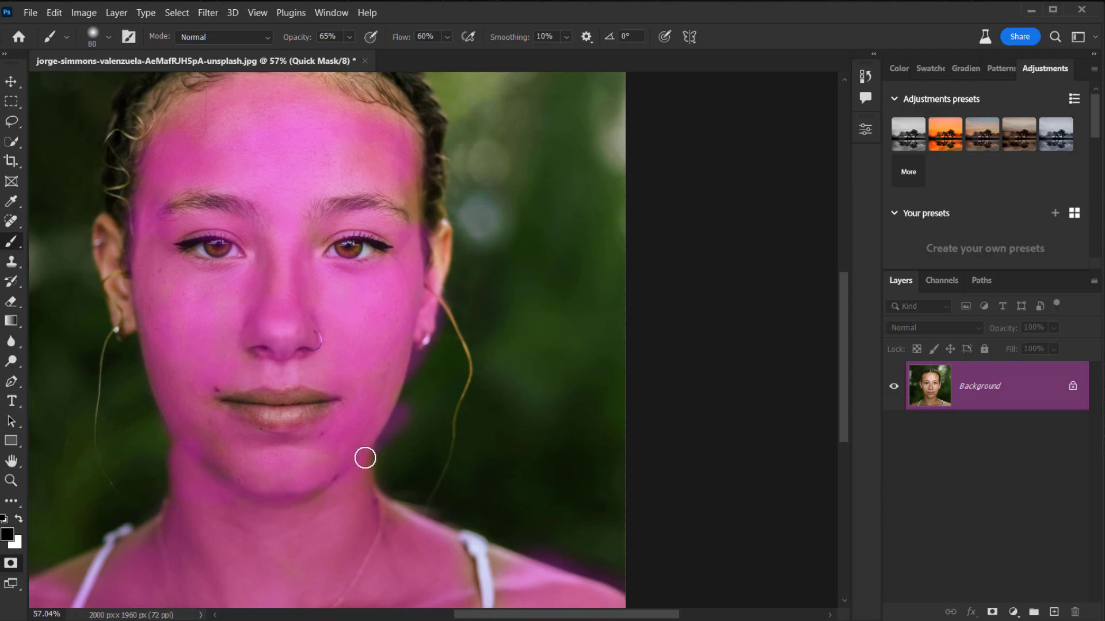
mouse_move(291, 406)
mouse_down()
mouse_move(252, 473)
mouse_move(421, 370)
mouse_move(402, 394)
mouse_move(418, 408)
mouse_up()
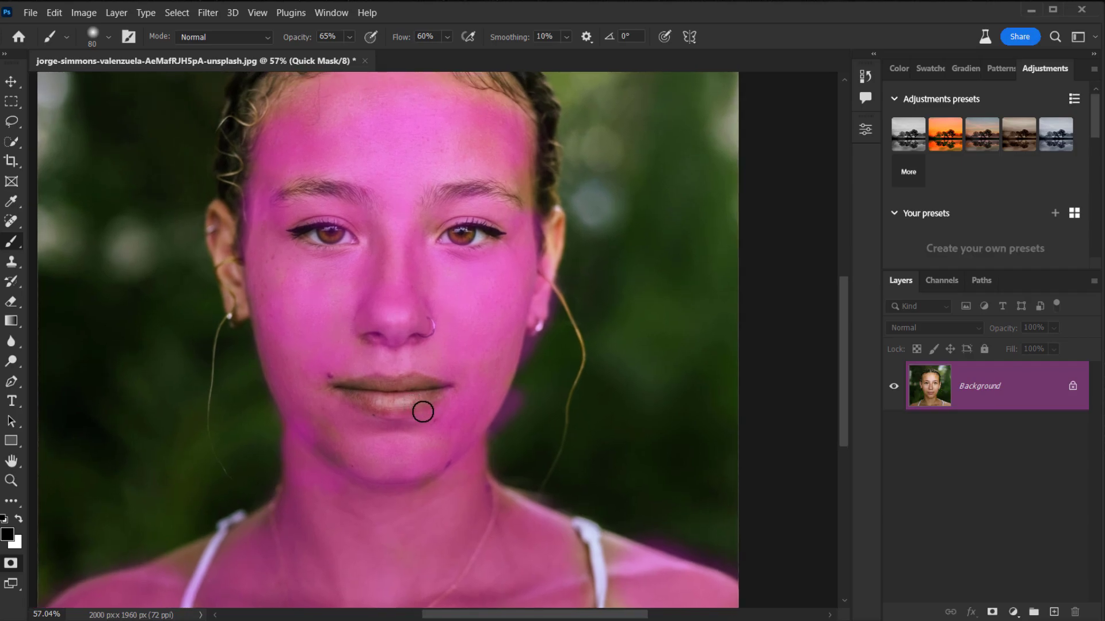
key(x)
drag(505, 412, 501, 430)
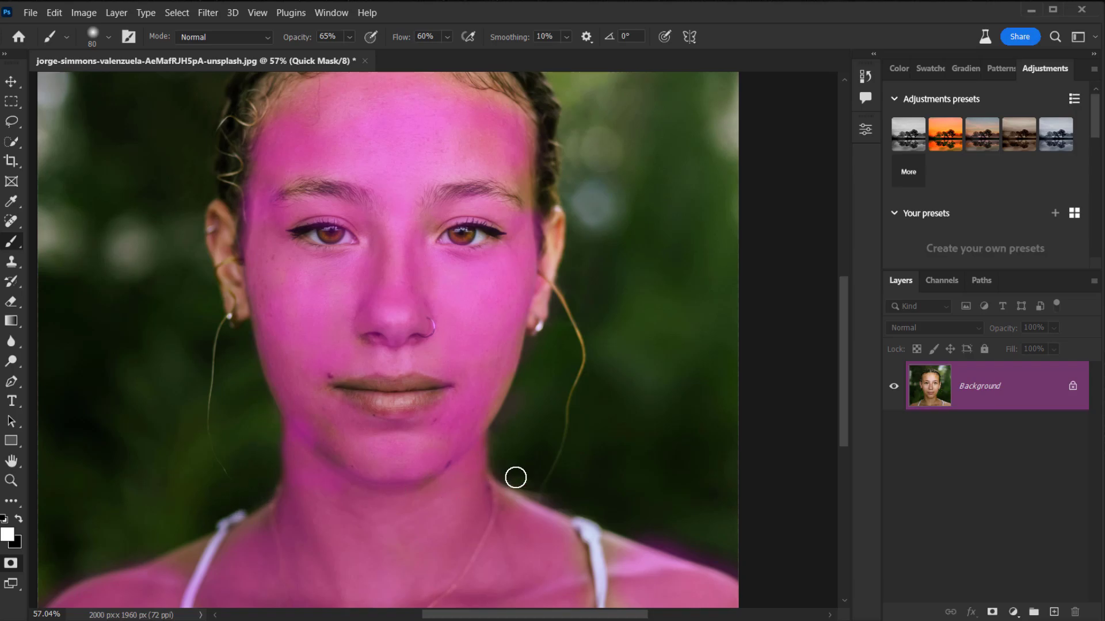
Erase the mask from the nostril beside the nose ring with a white 35 px brush.
mouse_move(419, 417)
mouse_down()
mouse_move(398, 429)
mouse_move(409, 434)
mouse_up()
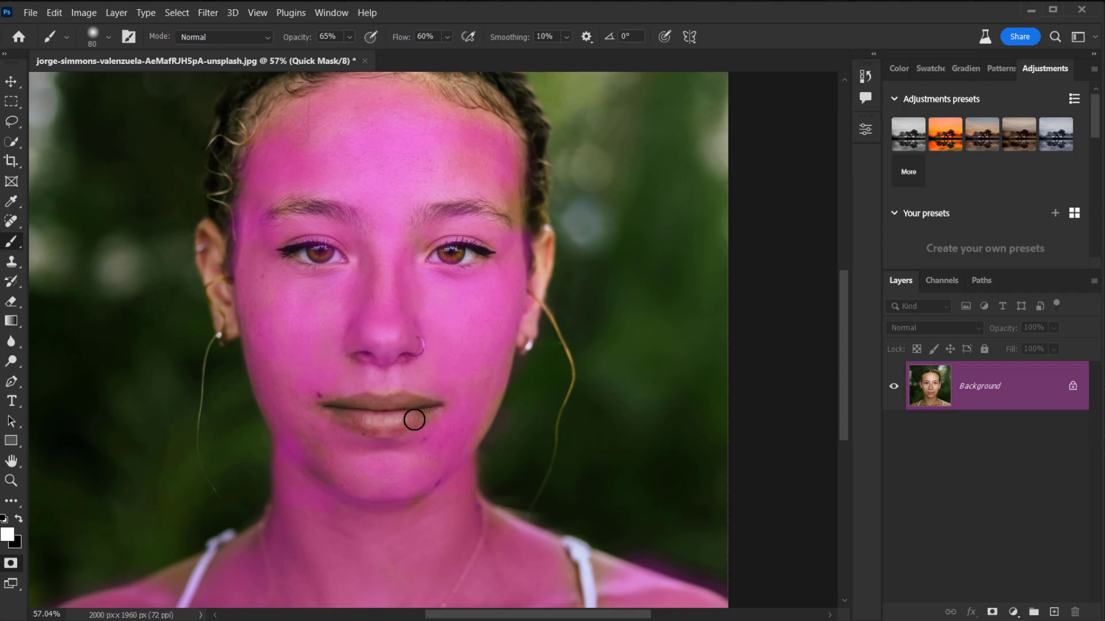
mouse_move(397, 395)
mouse_down()
mouse_move(377, 433)
mouse_move(397, 431)
mouse_up()
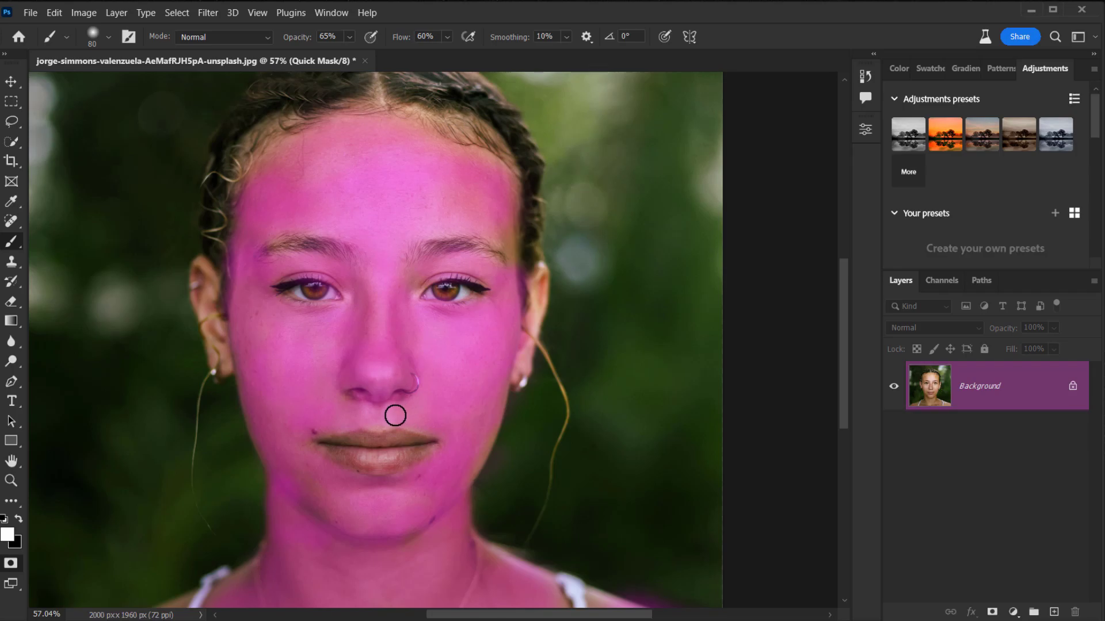
key(ctrl+plus)
key(ctrl+plus)
key(ctrl+plus)
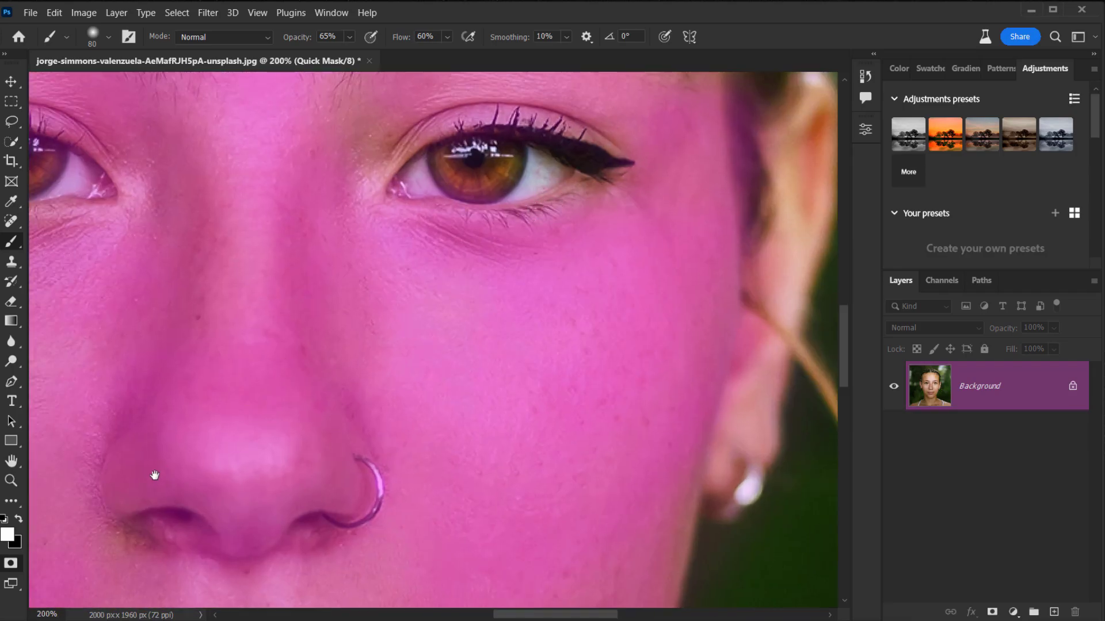
mouse_move(298, 441)
mouse_down()
mouse_move(439, 291)
mouse_move(436, 351)
mouse_up()
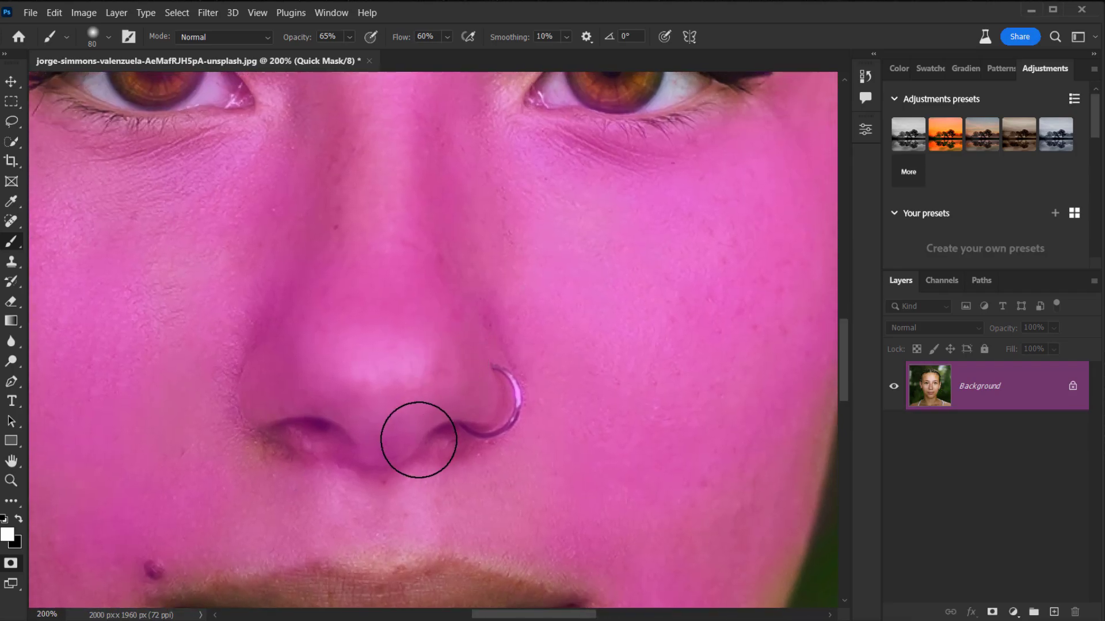
key(bracketleft)
key(bracketleft)
key(bracketleft)
key(bracketleft)
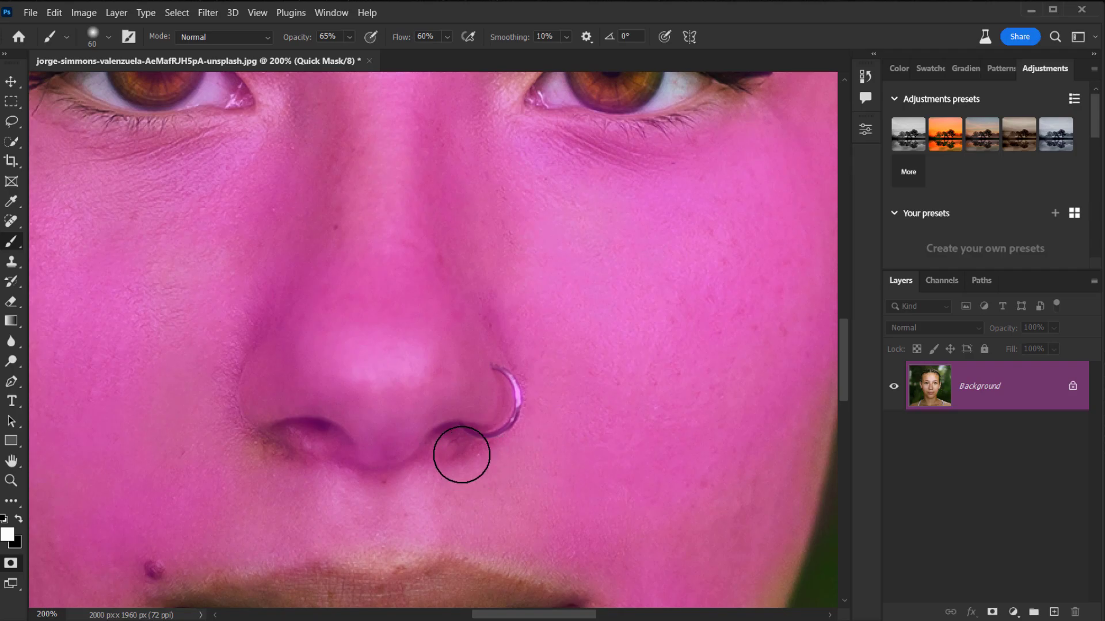
drag(422, 438, 457, 439)
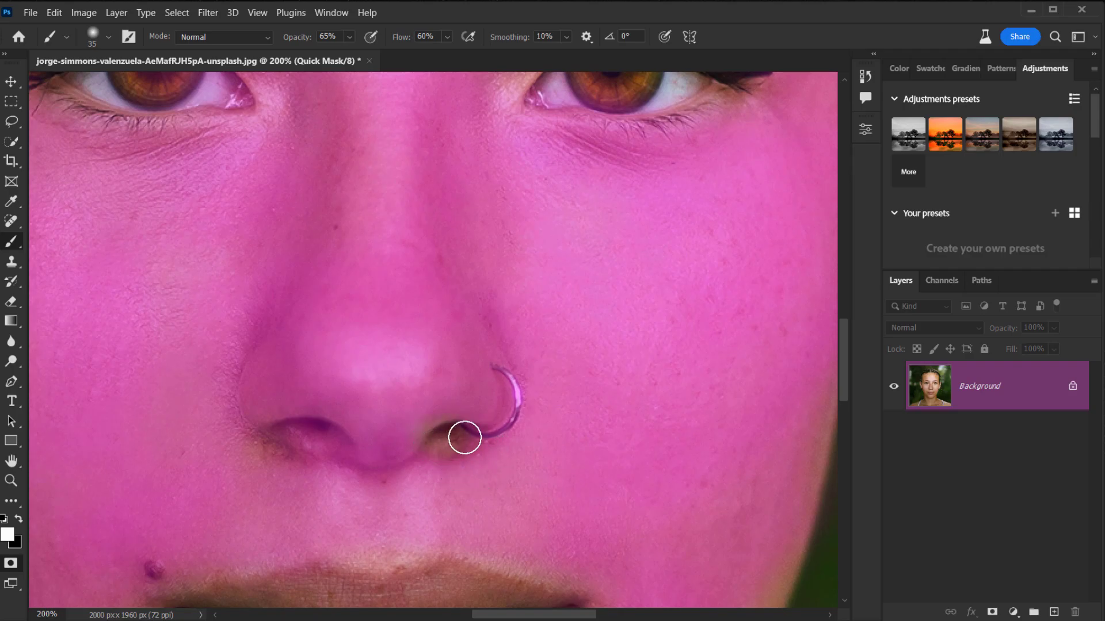
Erase the mask from both nostrils and the nose ring with the white 35 px brush.
drag(335, 431, 299, 434)
mouse_move(476, 435)
mouse_down()
mouse_move(509, 419)
mouse_move(508, 379)
mouse_move(508, 412)
mouse_move(470, 427)
mouse_move(517, 387)
mouse_move(489, 424)
mouse_up()
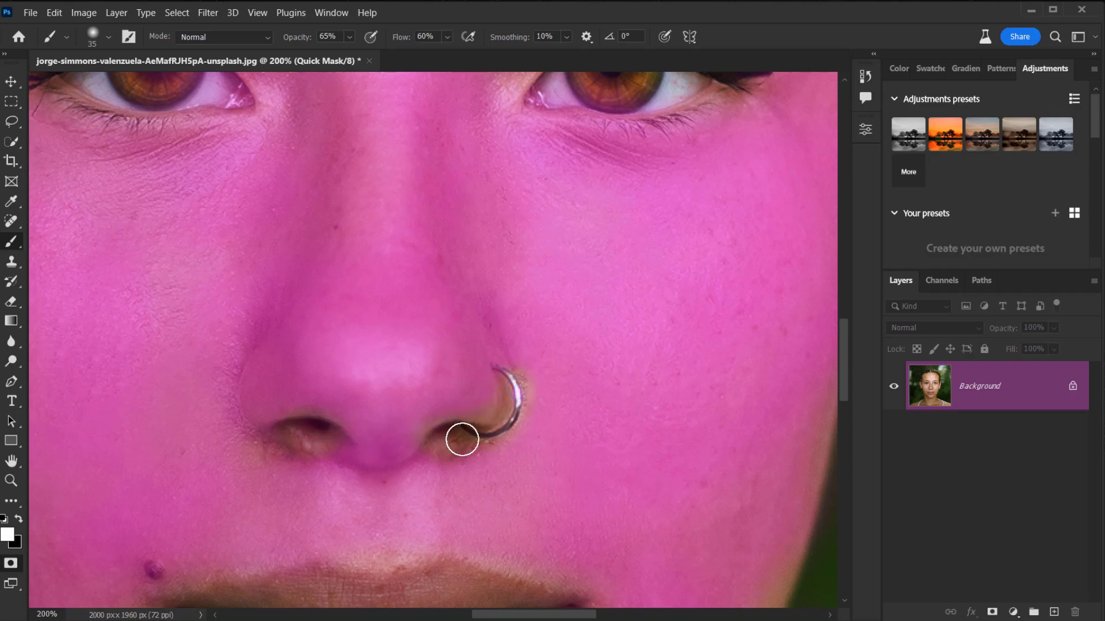
drag(367, 447, 275, 571)
mouse_move(430, 435)
mouse_down()
mouse_move(351, 506)
mouse_move(382, 423)
mouse_move(391, 475)
mouse_up()
Erase the mask from the eye, lashes and eyelid on the nose-ring side of the face.
mouse_move(468, 345)
mouse_down()
mouse_move(455, 364)
mouse_move(370, 357)
mouse_move(506, 356)
mouse_up()
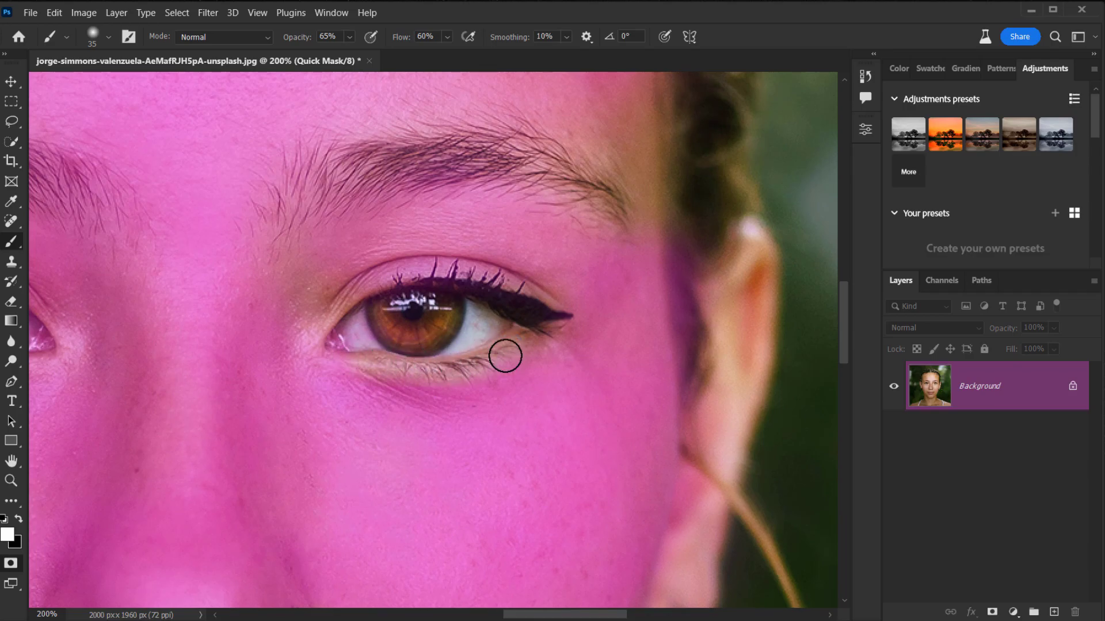
drag(499, 300, 394, 287)
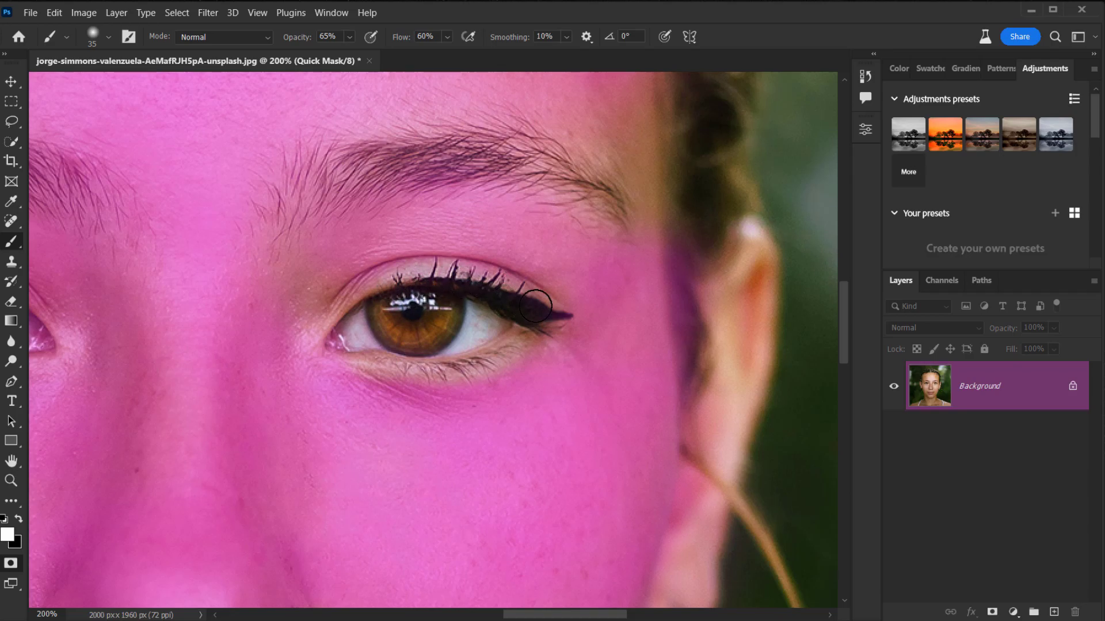
key(space)
mouse_move(481, 288)
mouse_down()
mouse_move(450, 349)
mouse_move(451, 376)
mouse_move(470, 361)
mouse_move(482, 383)
mouse_up()
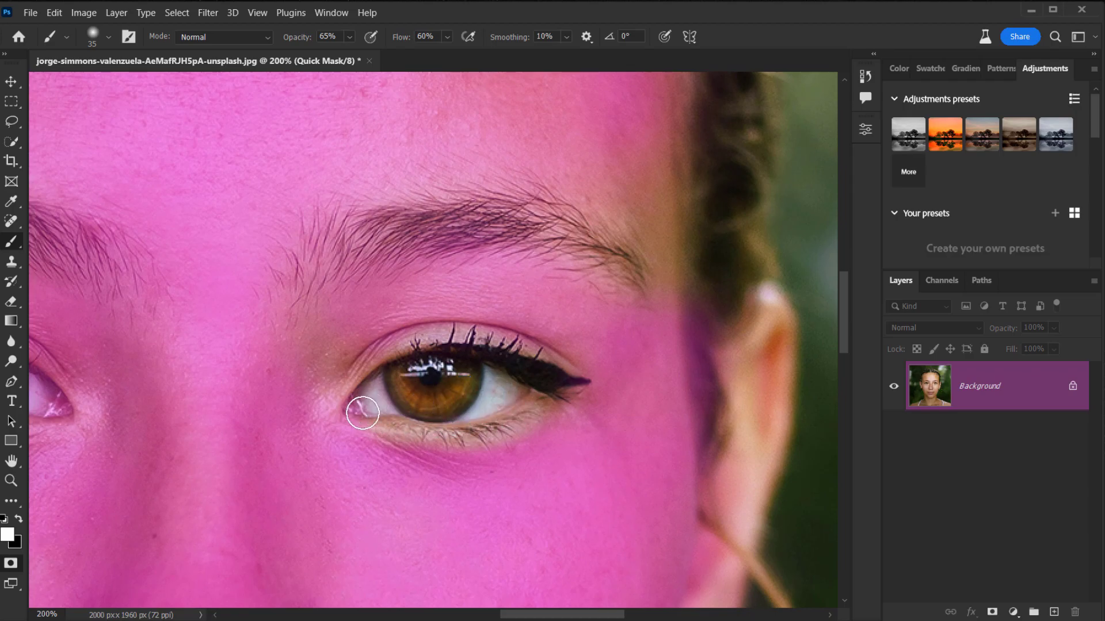
Erase the mask from both eyebrows and from the other eye with its lashes and eyelid.
key(space)
drag(484, 373, 629, 249)
key(space)
mouse_move(257, 235)
mouse_down()
mouse_move(426, 299)
mouse_move(432, 291)
mouse_up()
mouse_move(181, 211)
mouse_down()
mouse_move(151, 216)
mouse_move(221, 207)
mouse_move(73, 246)
mouse_move(138, 216)
mouse_up()
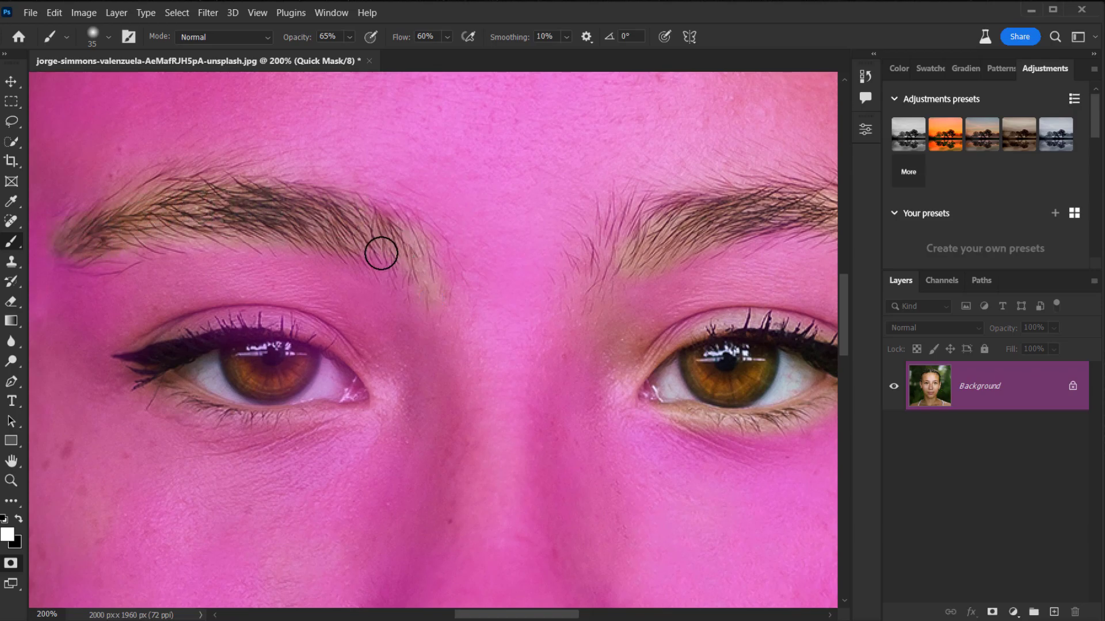
mouse_move(261, 399)
mouse_down()
mouse_move(203, 353)
mouse_move(319, 336)
mouse_move(282, 325)
mouse_move(351, 383)
mouse_move(266, 382)
mouse_move(172, 355)
mouse_move(231, 329)
mouse_move(317, 348)
mouse_up()
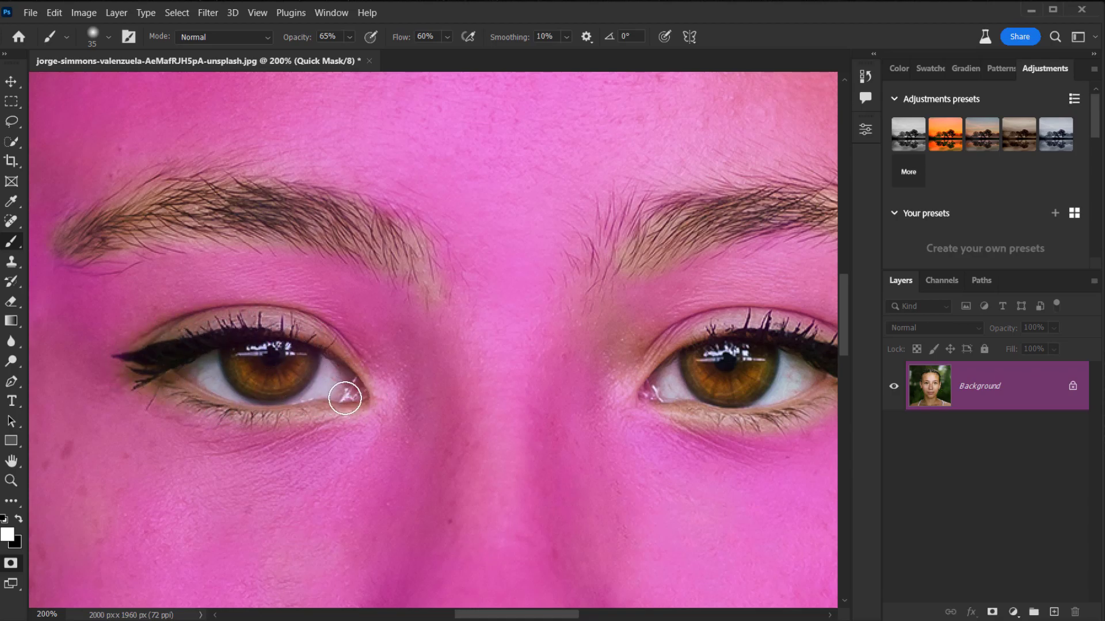
Exit Quick Mask mode and invert the resulting selection so that the painted skin is selected.
key(ctrl+0)
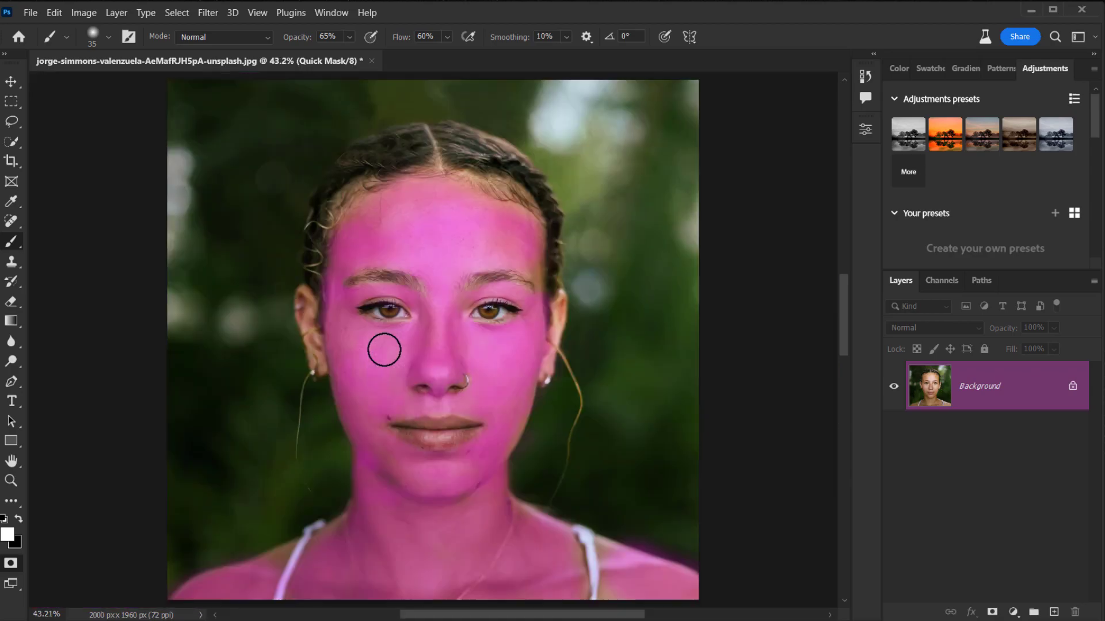
drag(373, 392, 356, 375)
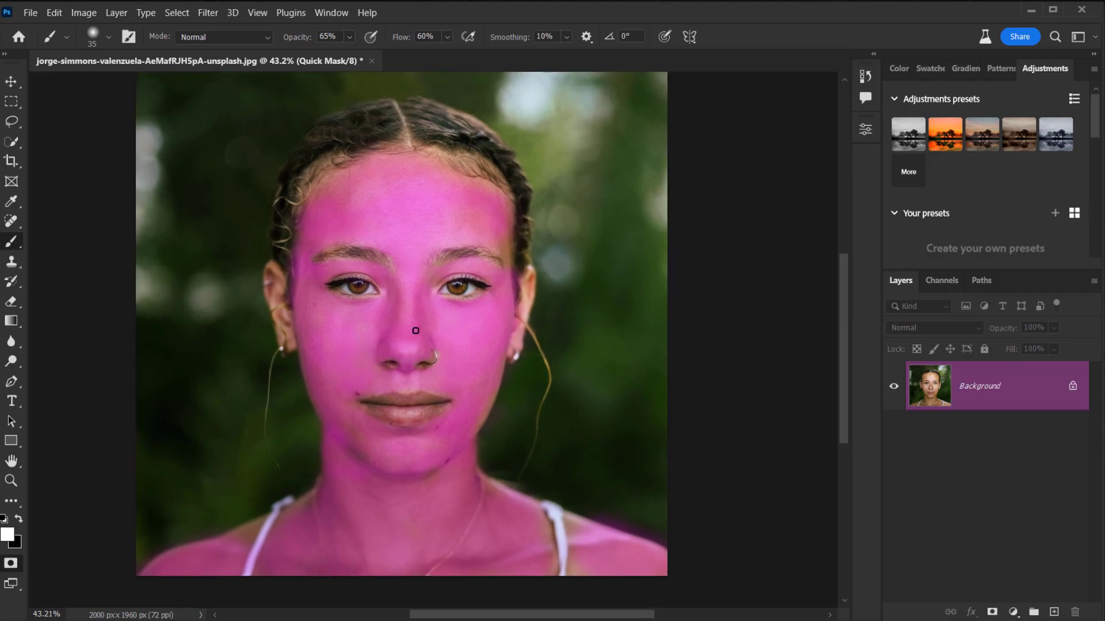
key(q)
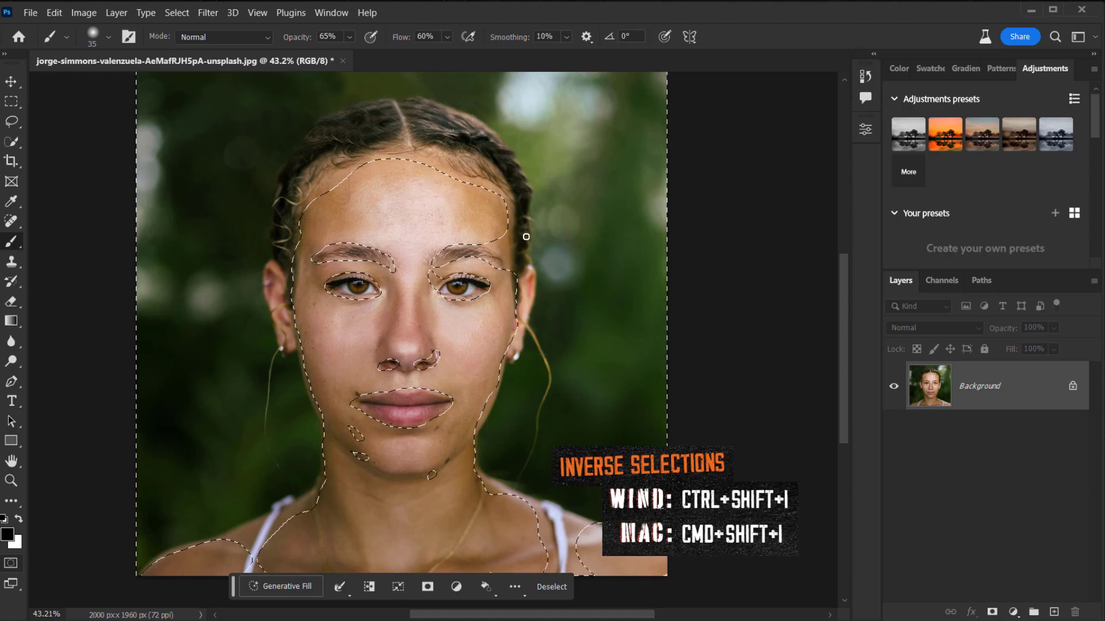
key(ctrl+shift+i)
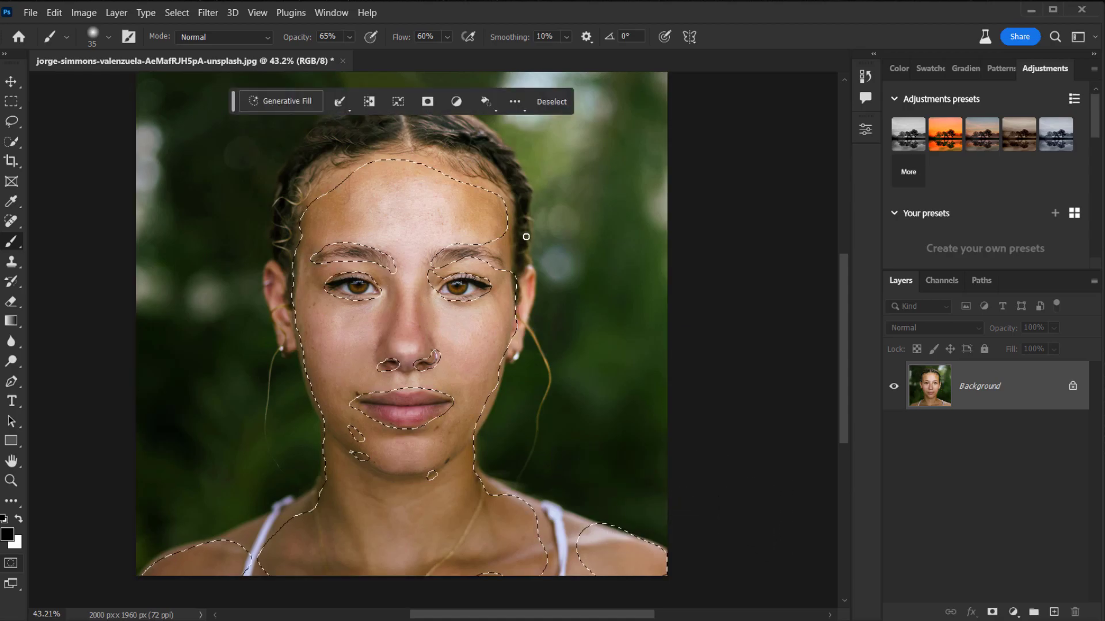
Add the small missed patches around the chin and jaw to the selection with the Lasso tool.
scroll(412, 458, up, 3)
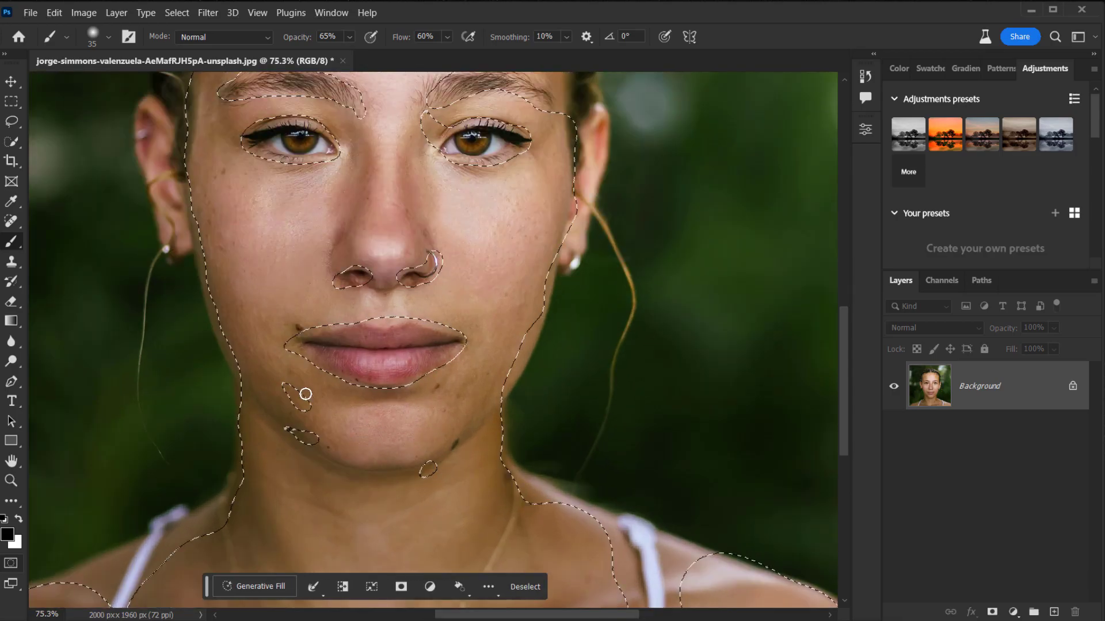
click(11, 121)
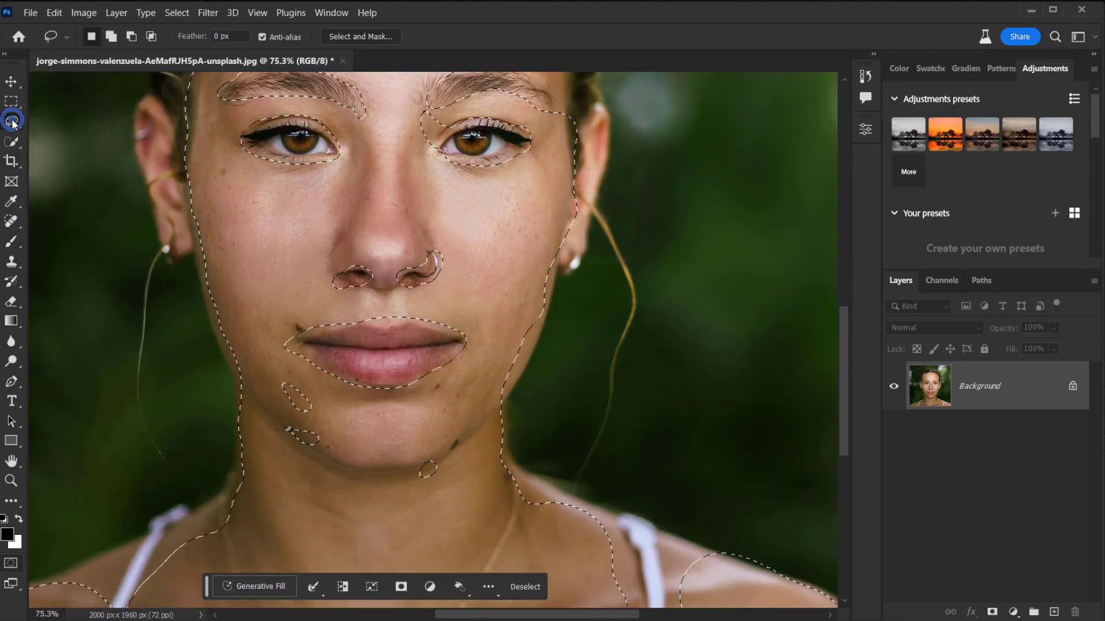
click(36, 121)
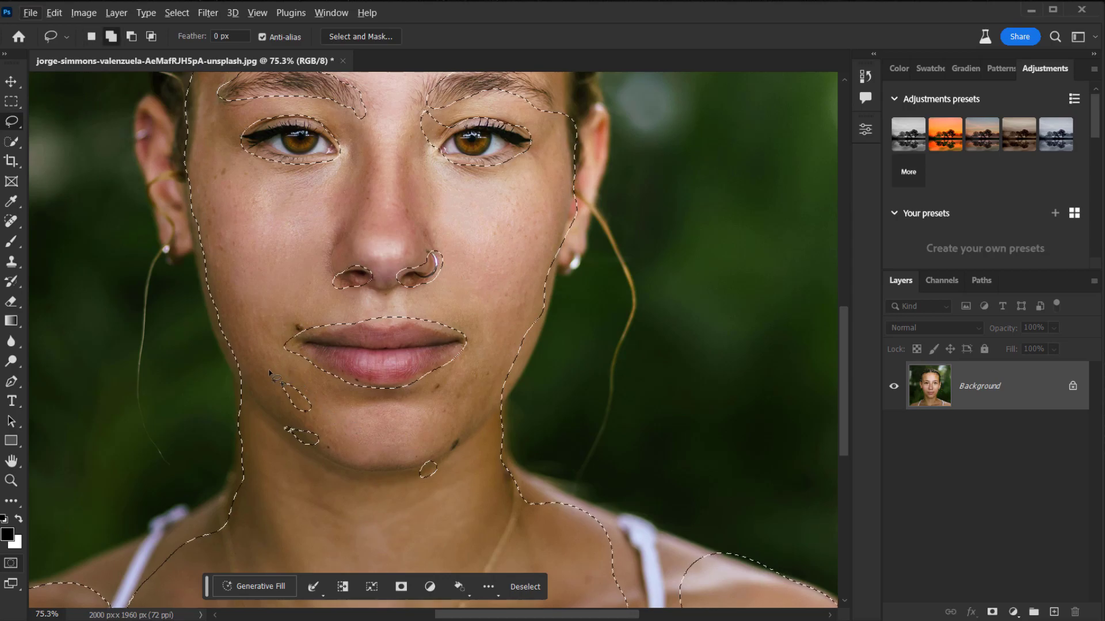
drag(282, 366, 272, 435)
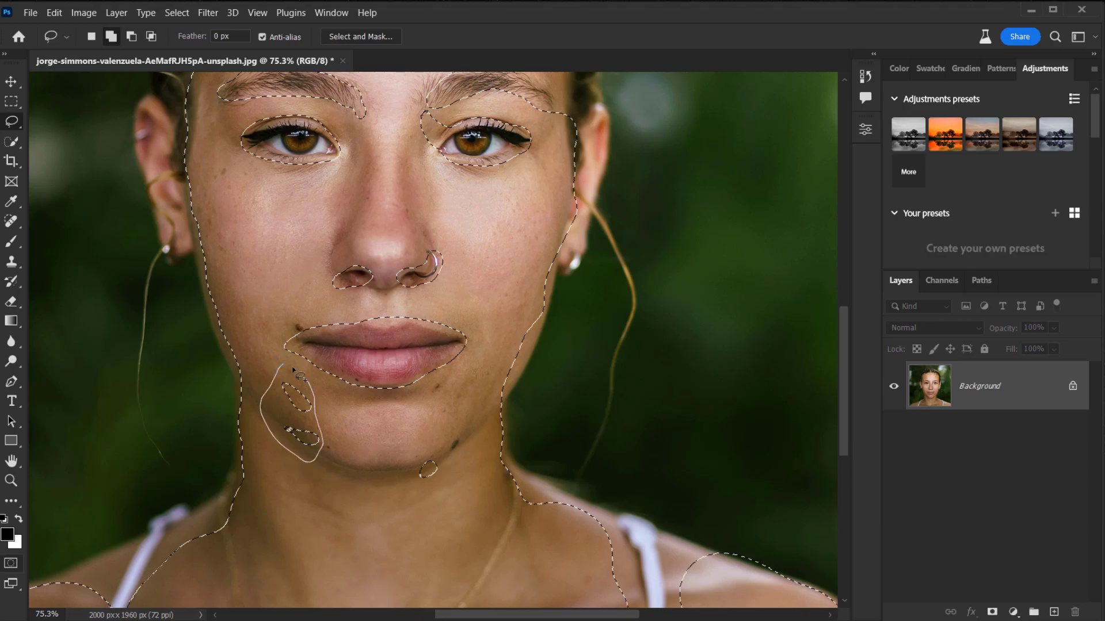
drag(295, 370, 284, 366)
drag(432, 441, 412, 454)
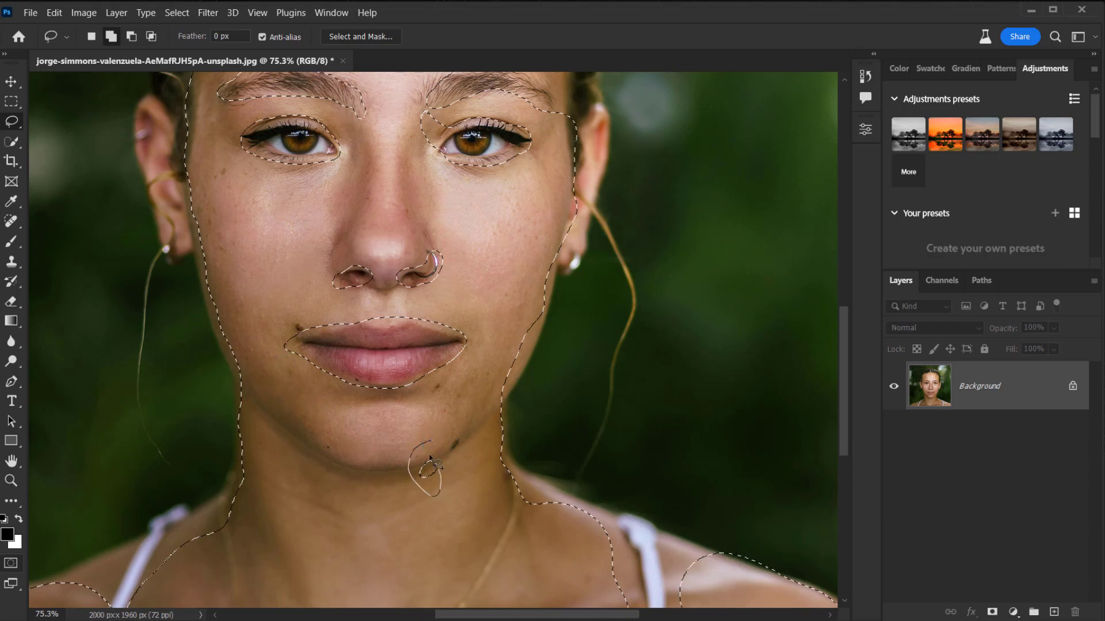
drag(451, 485, 453, 492)
Run Generative Fill on the selected skin with the prompt "Smooth skin".
scroll(426, 416, down, 3)
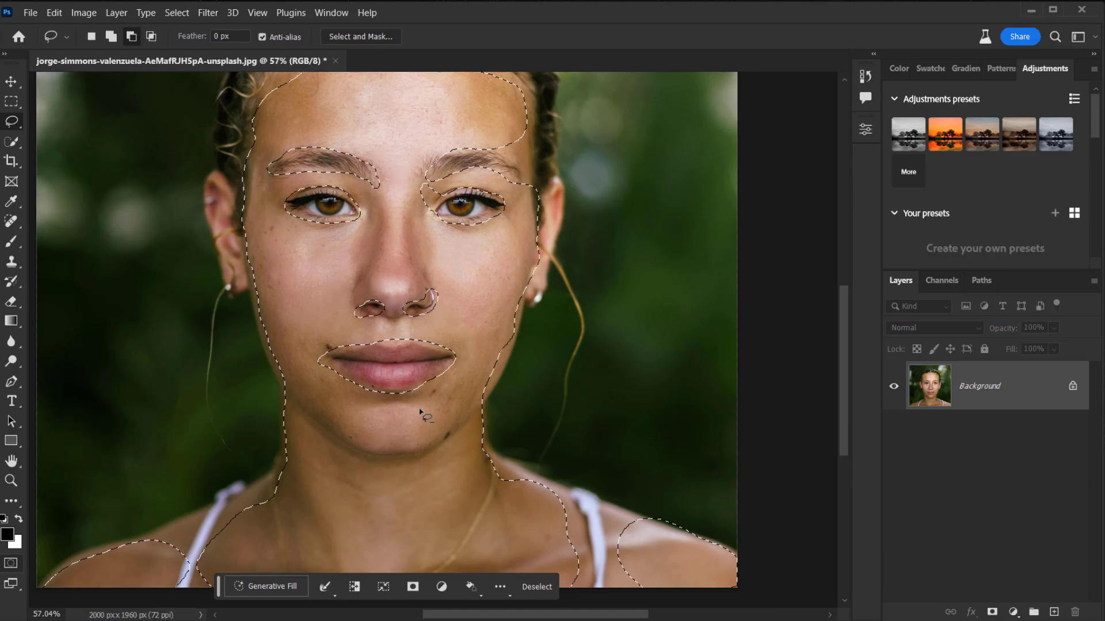
scroll(426, 323, up, 1)
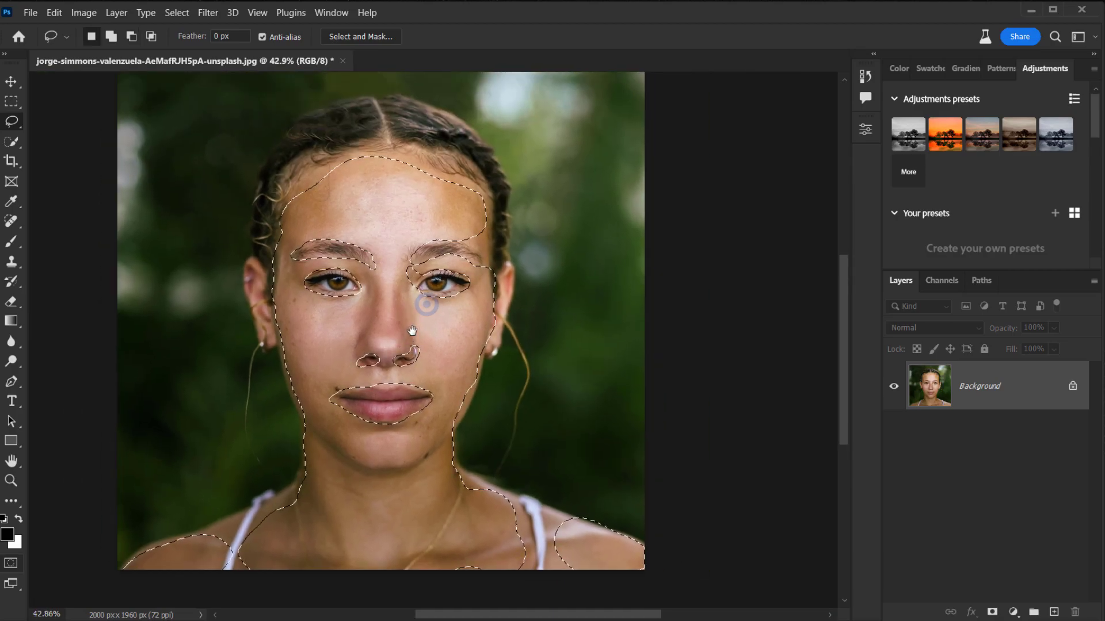
scroll(412, 333, up, 2)
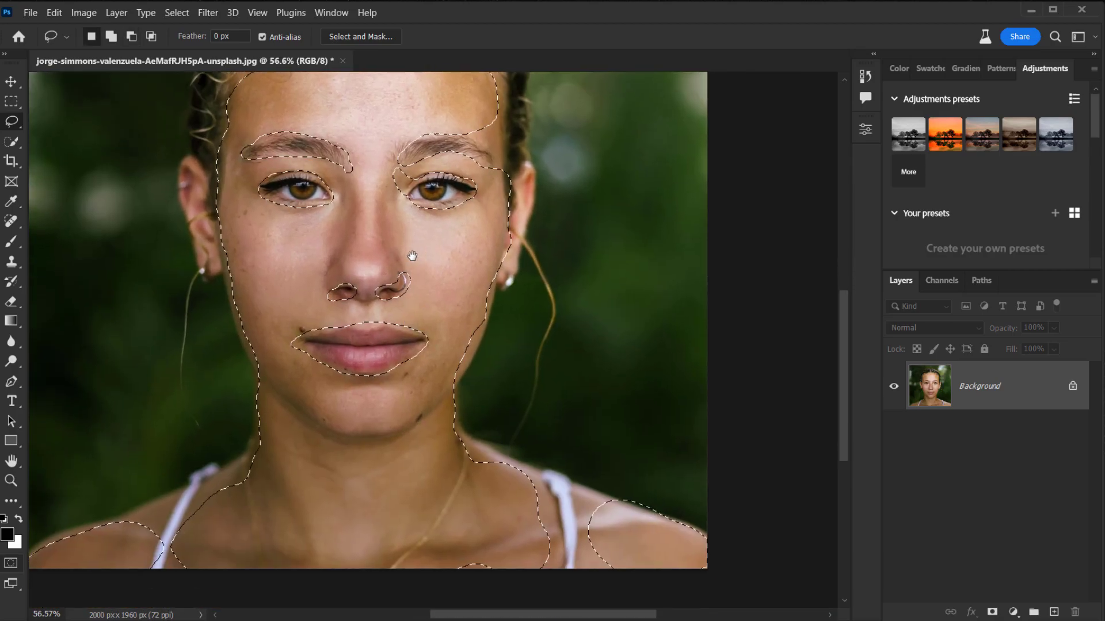
key(v)
click(240, 582)
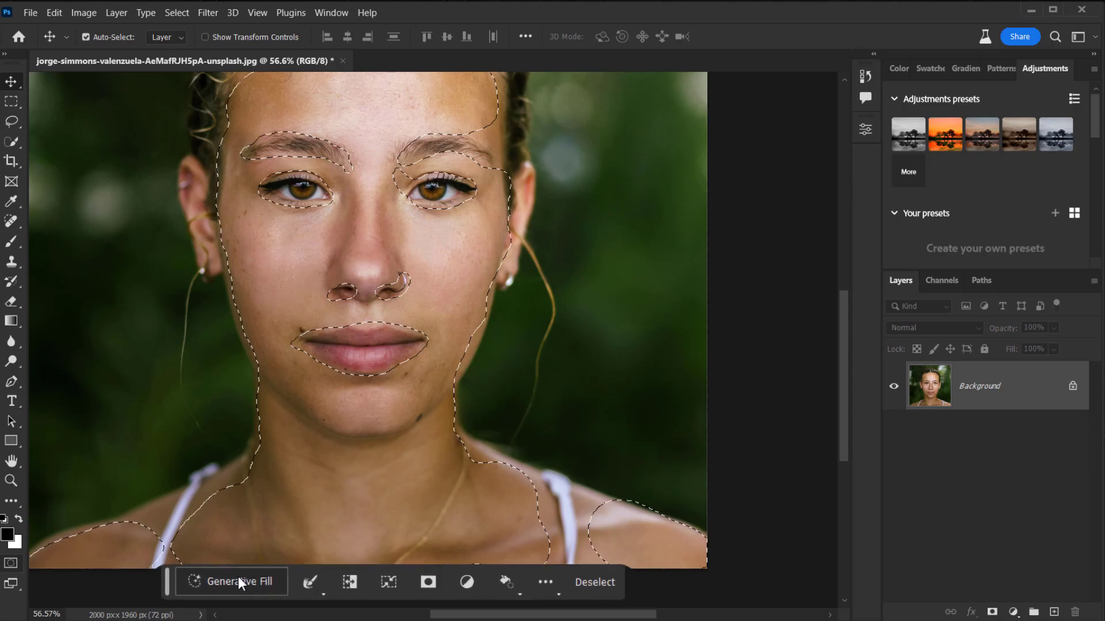
click(316, 547)
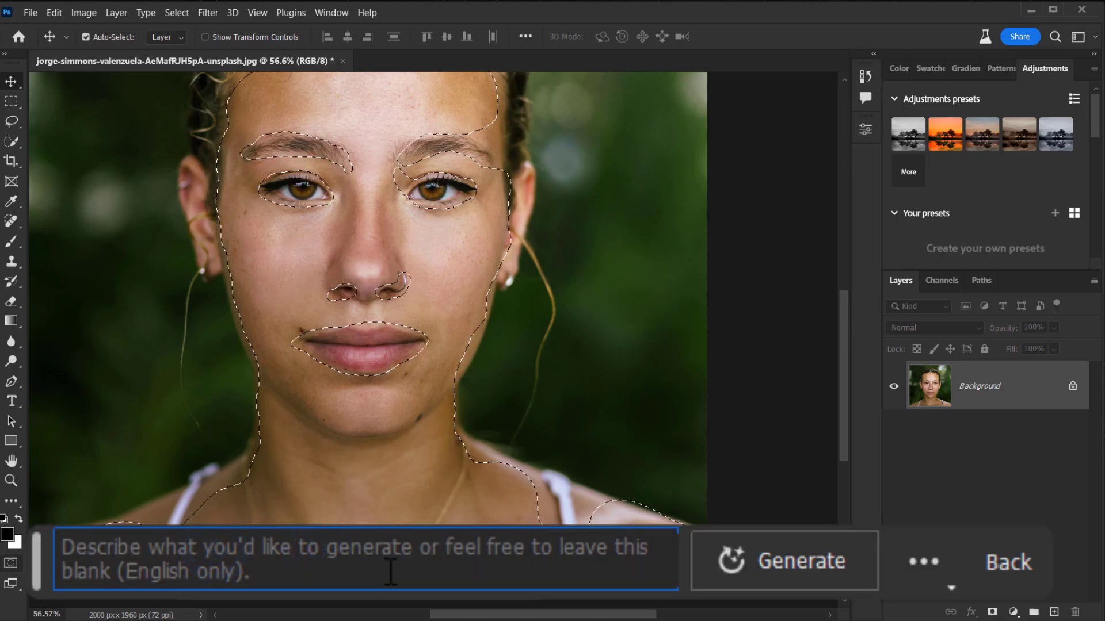
text(S)
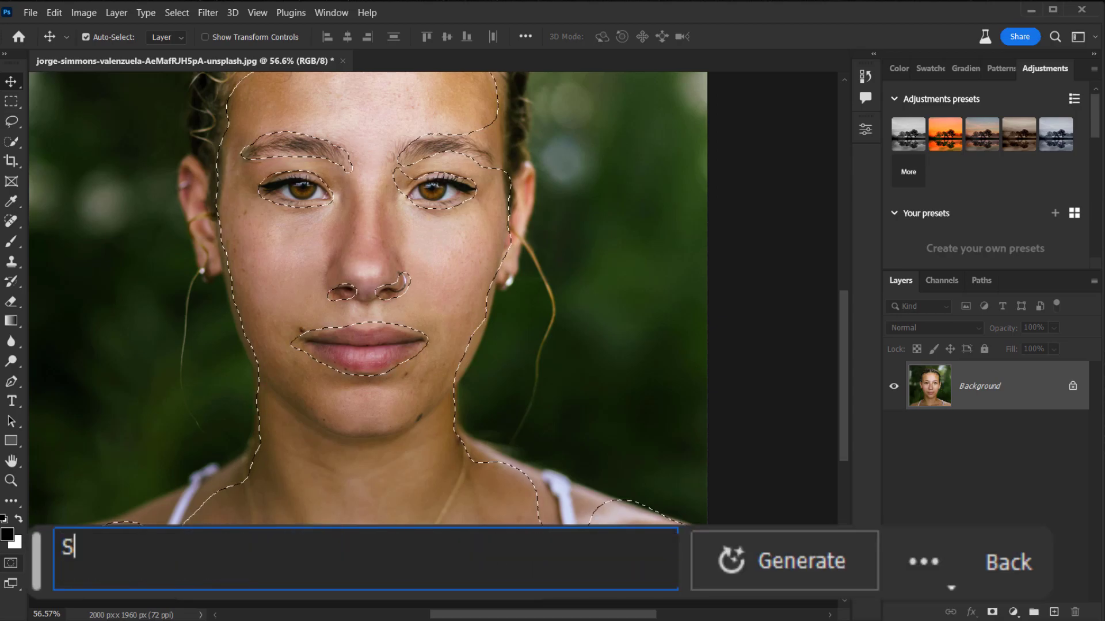
text(mooth sk)
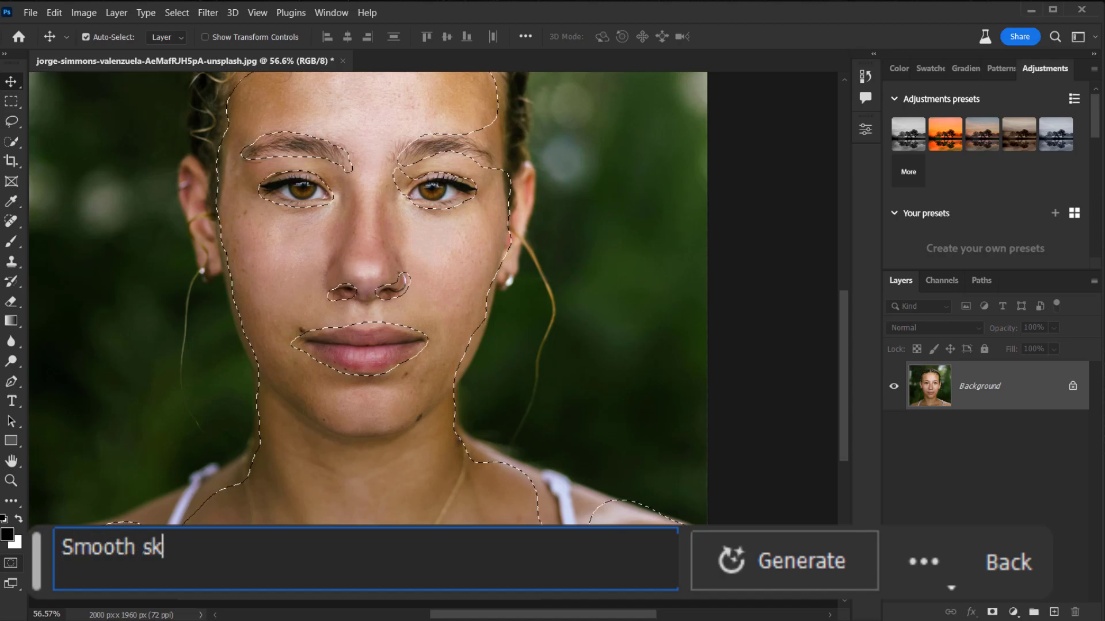
text(in)
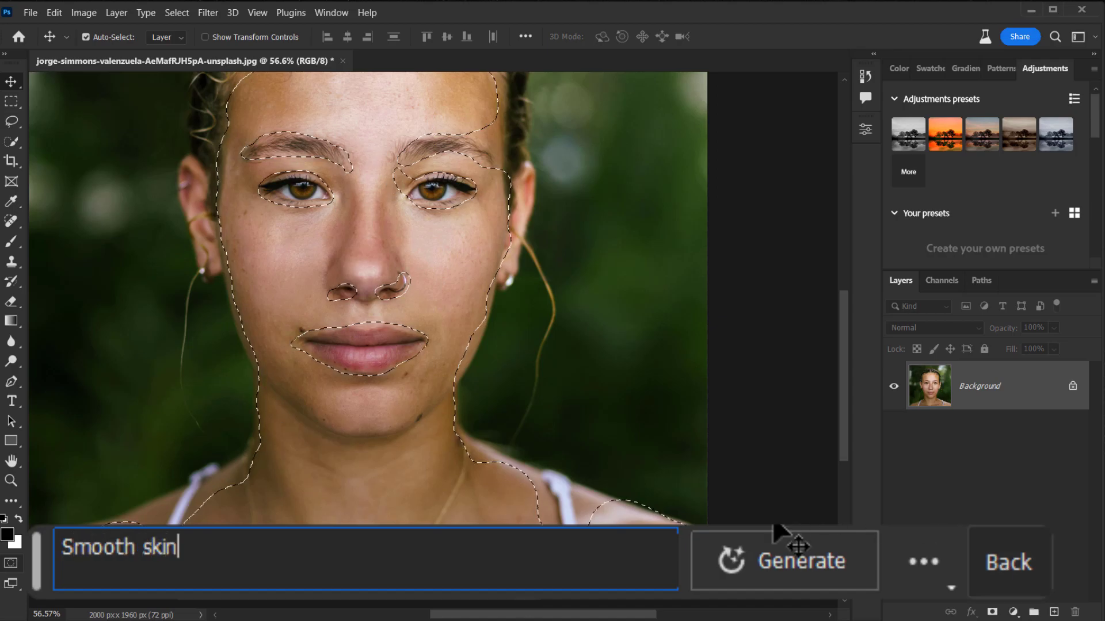
click(679, 567)
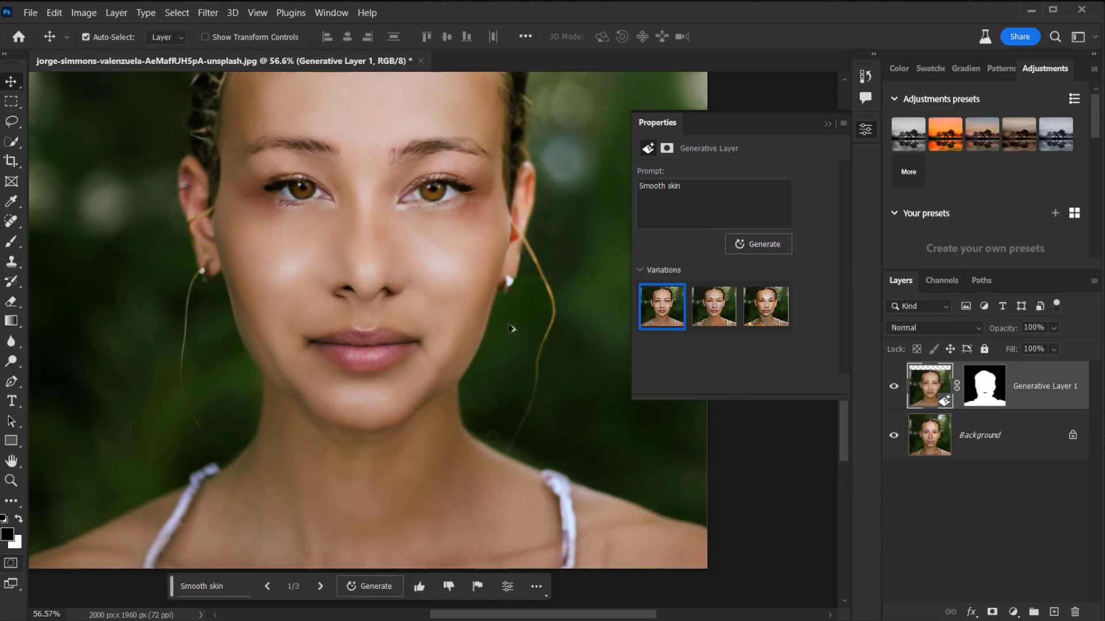
Examine the first generated skin variation, and switch to the second one to inspect the face and shoulders.
scroll(509, 327, down, 2)
scroll(509, 326, down, 1)
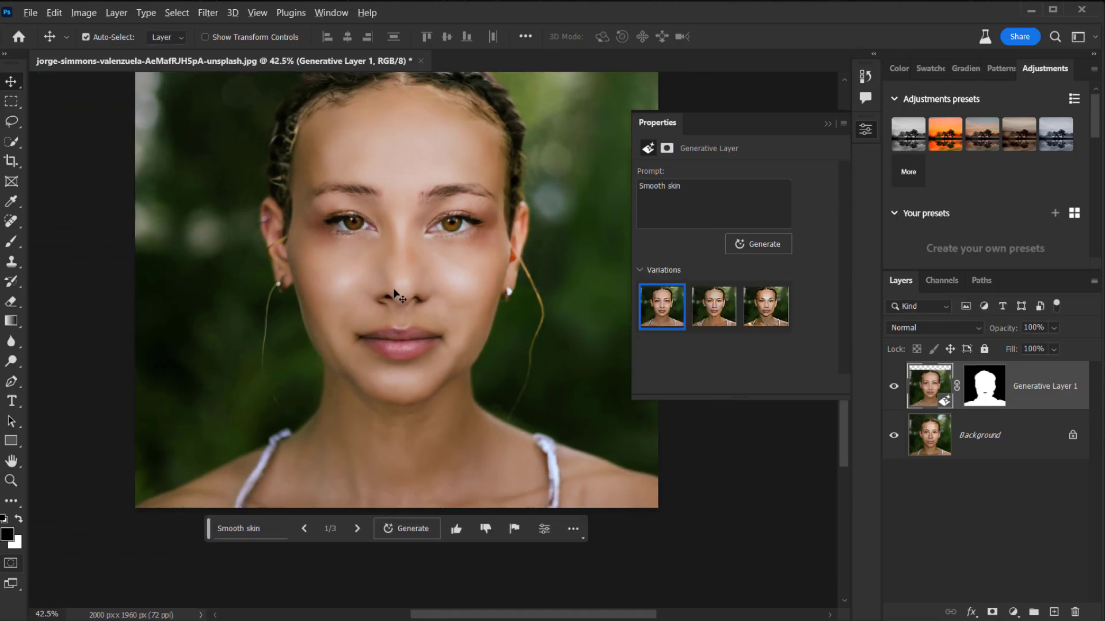
scroll(399, 297, up, 2)
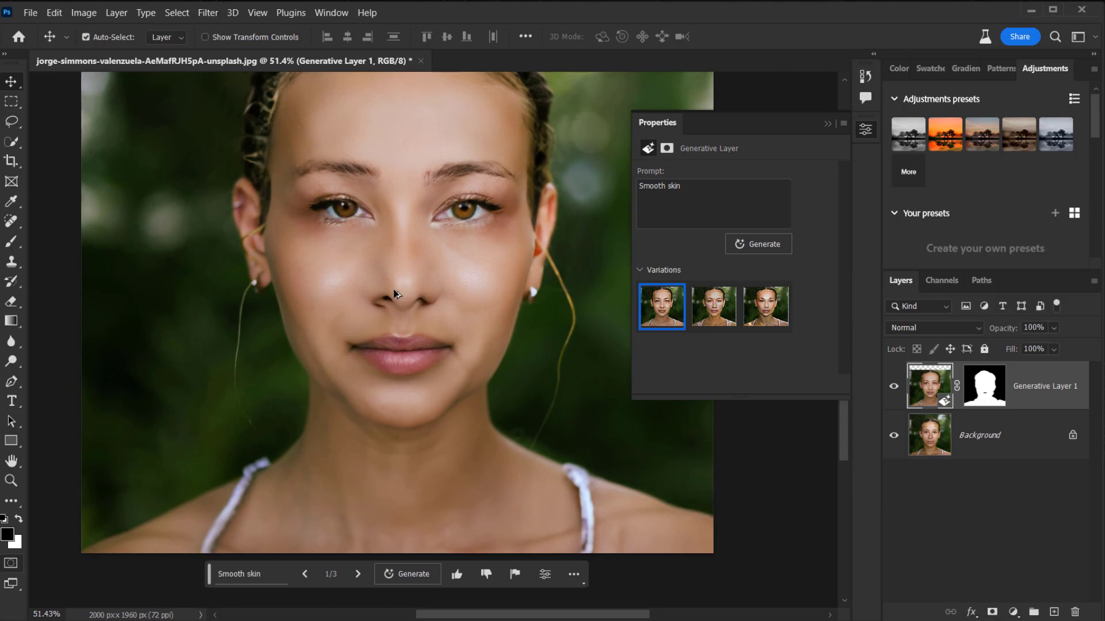
click(718, 309)
scroll(335, 346, down, 3)
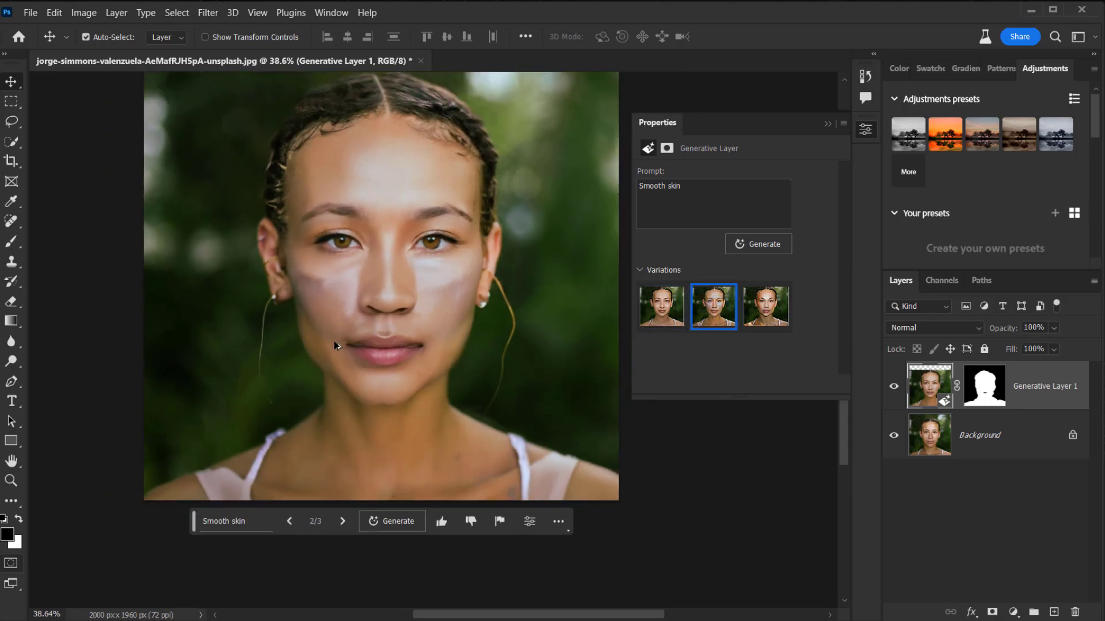
scroll(336, 343, up, 1)
scroll(423, 334, up, 1)
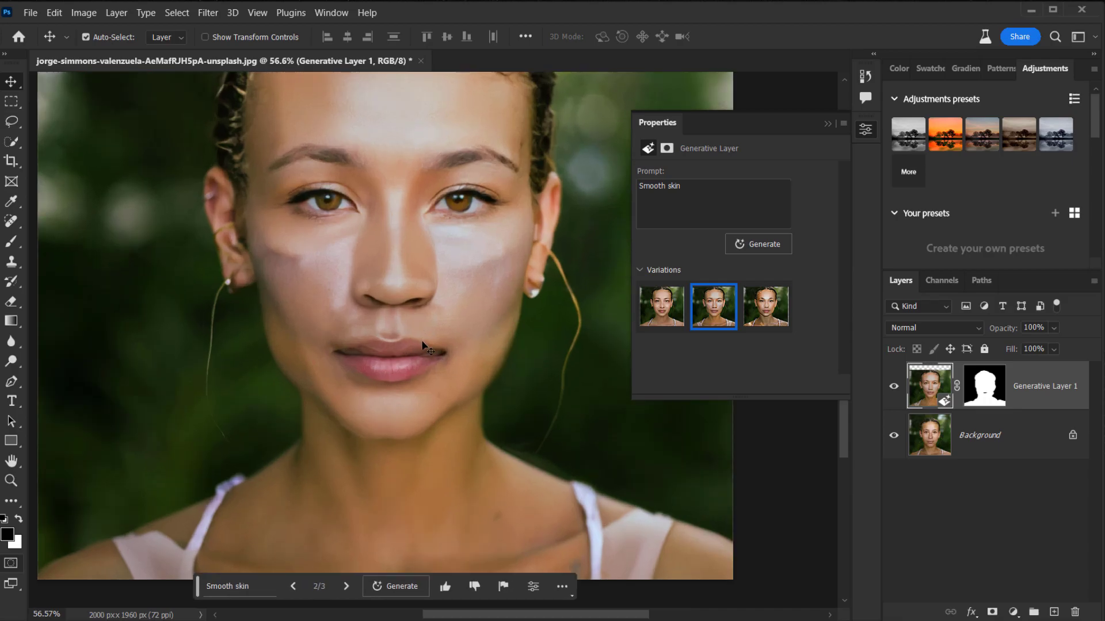
drag(493, 226, 426, 313)
Show the third generated variation and inspect its skin both close up and in the whole portrait.
click(766, 309)
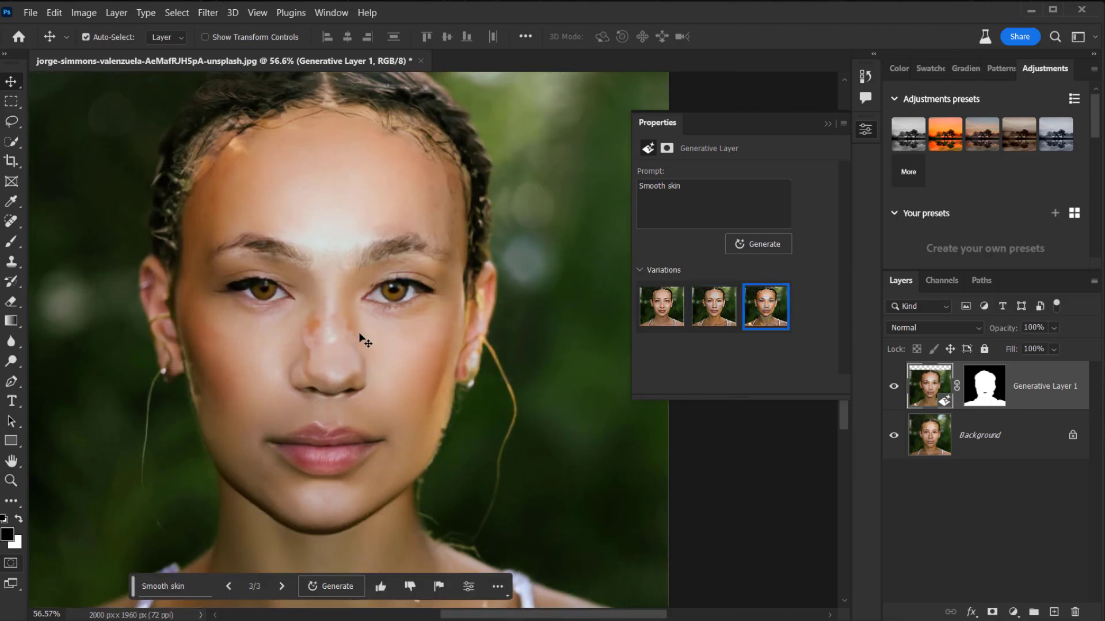
scroll(359, 334, down, 2)
scroll(249, 298, up, 2)
scroll(357, 323, down, 1)
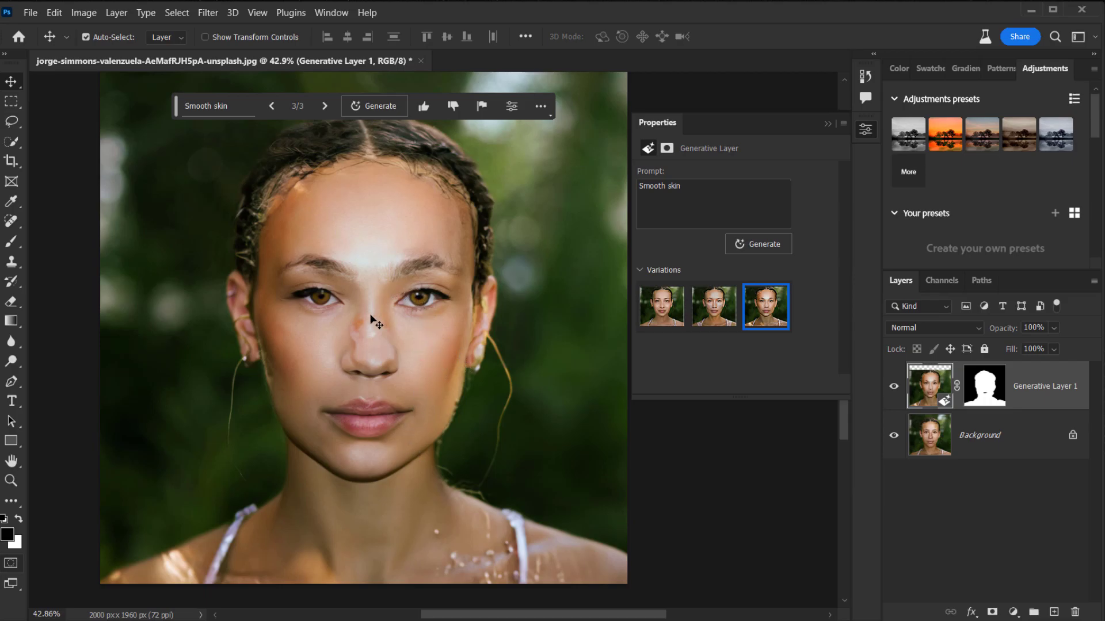
scroll(348, 323, up, 4)
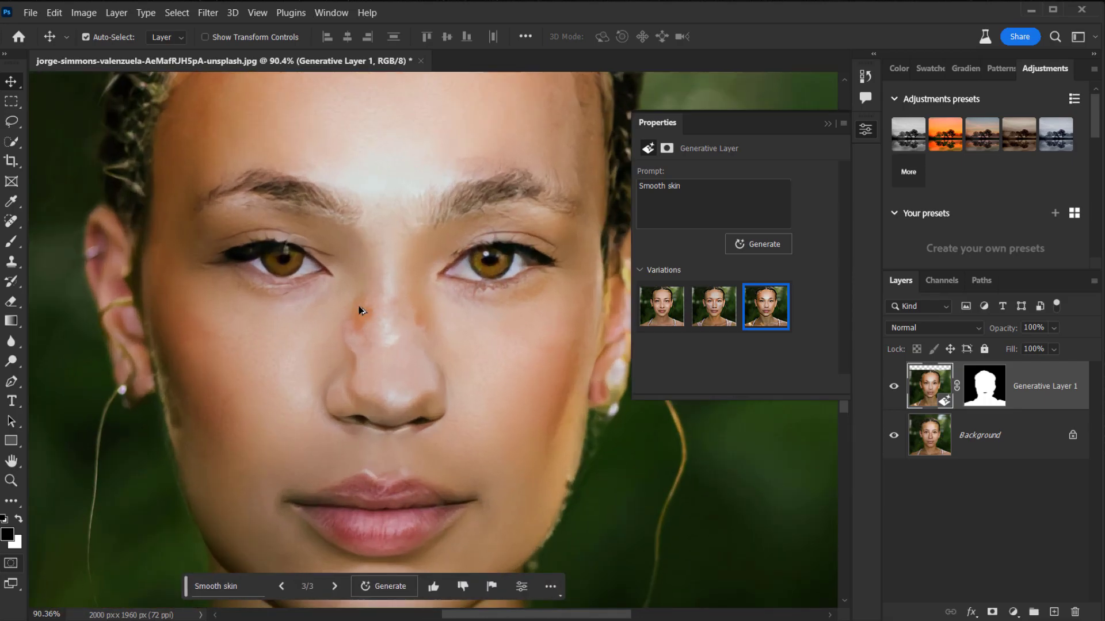
scroll(342, 347, down, 4)
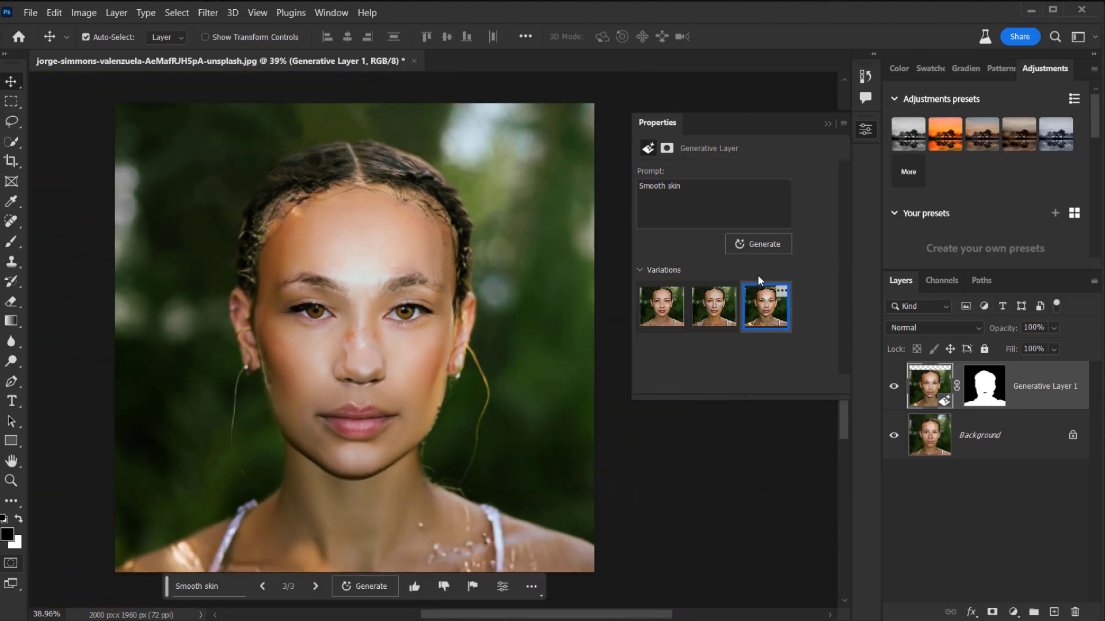
Generate another set of variations with the same prompt and preview the second and third new results.
click(755, 246)
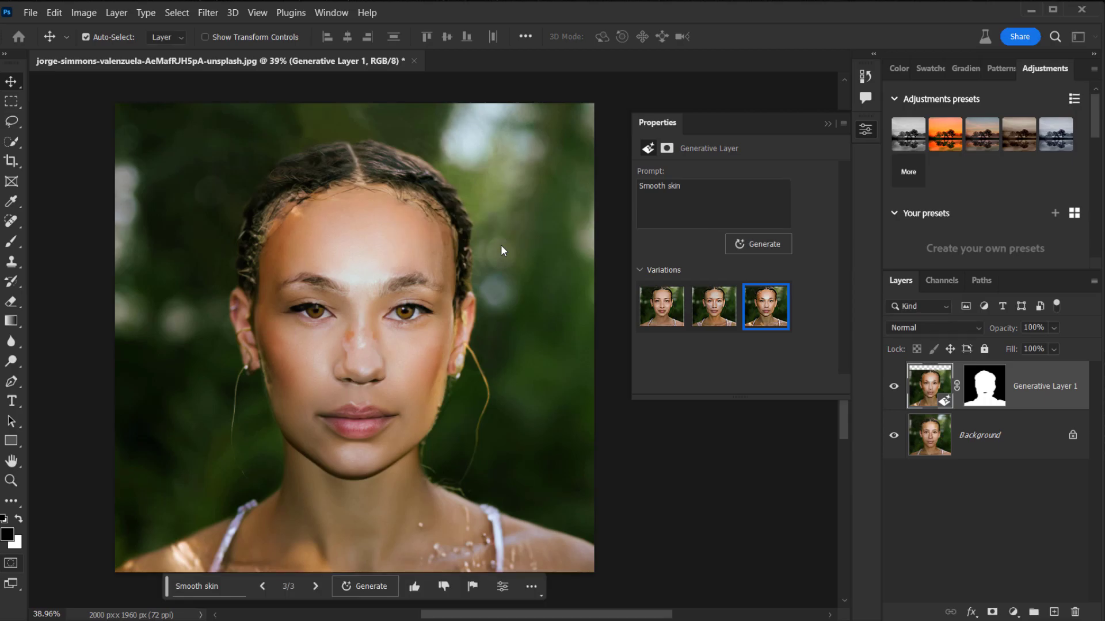
click(702, 318)
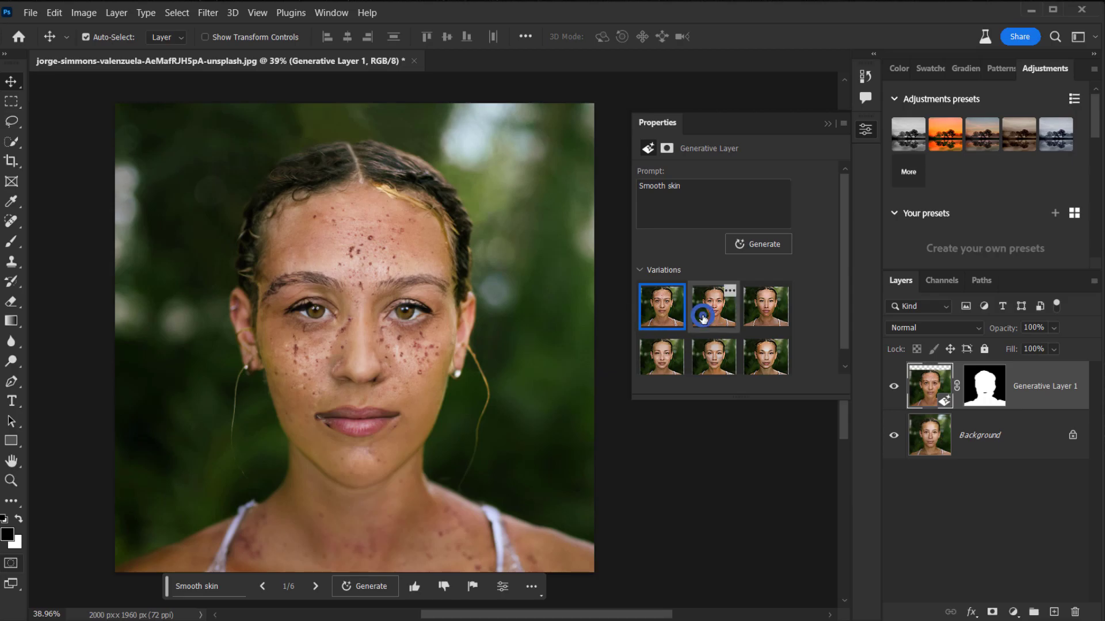
click(773, 322)
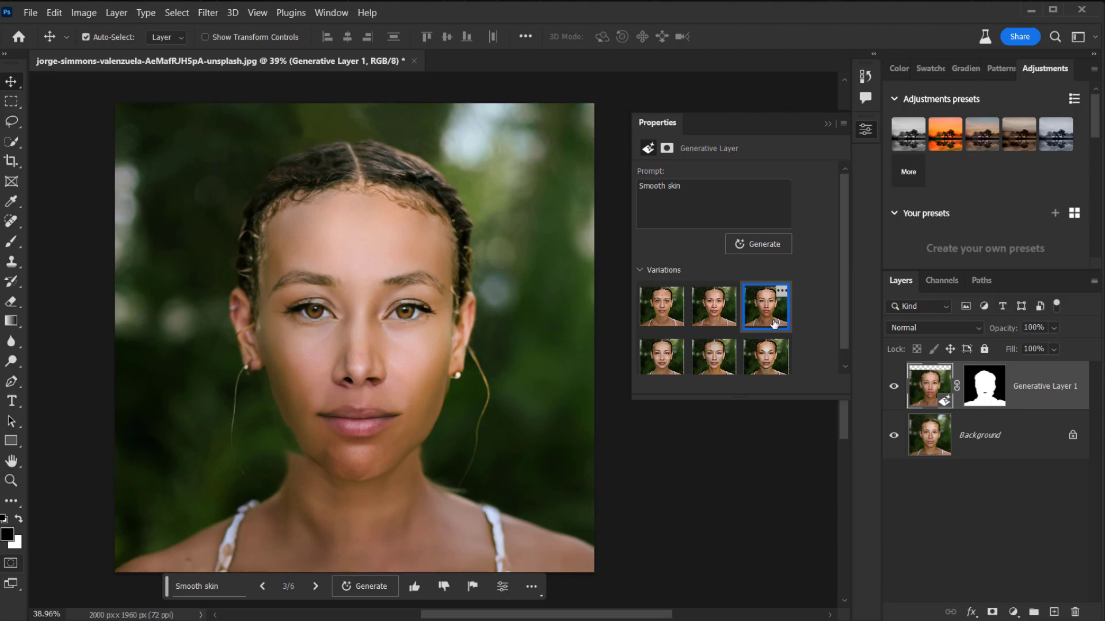
Generate a further set of "Smooth skin" variations, preview the second and third new results, and inspect the third one's face.
click(757, 243)
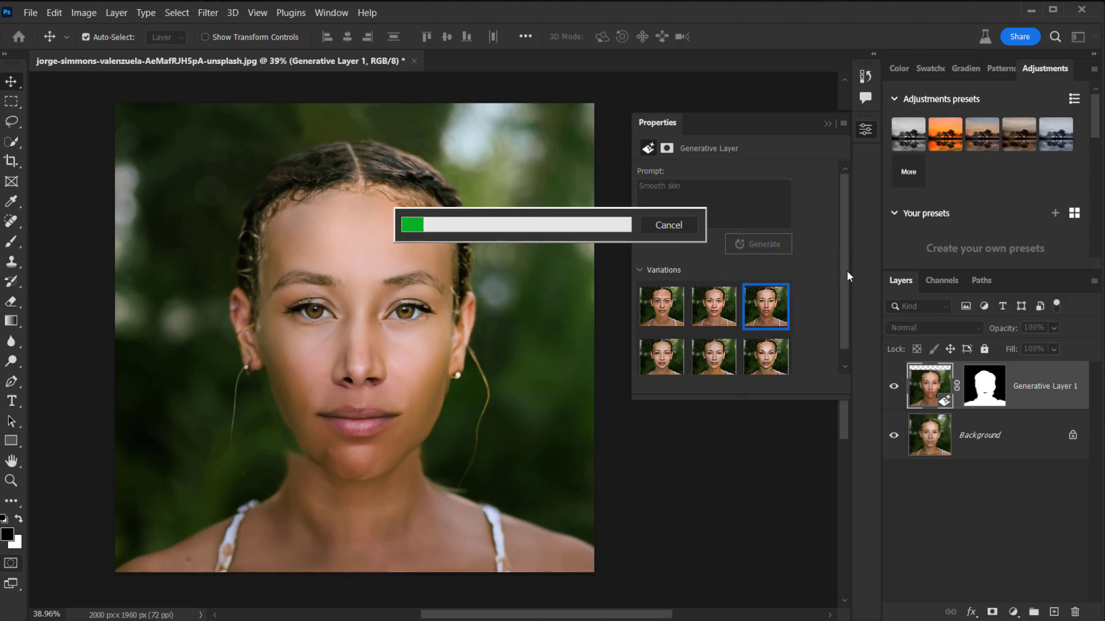
click(722, 318)
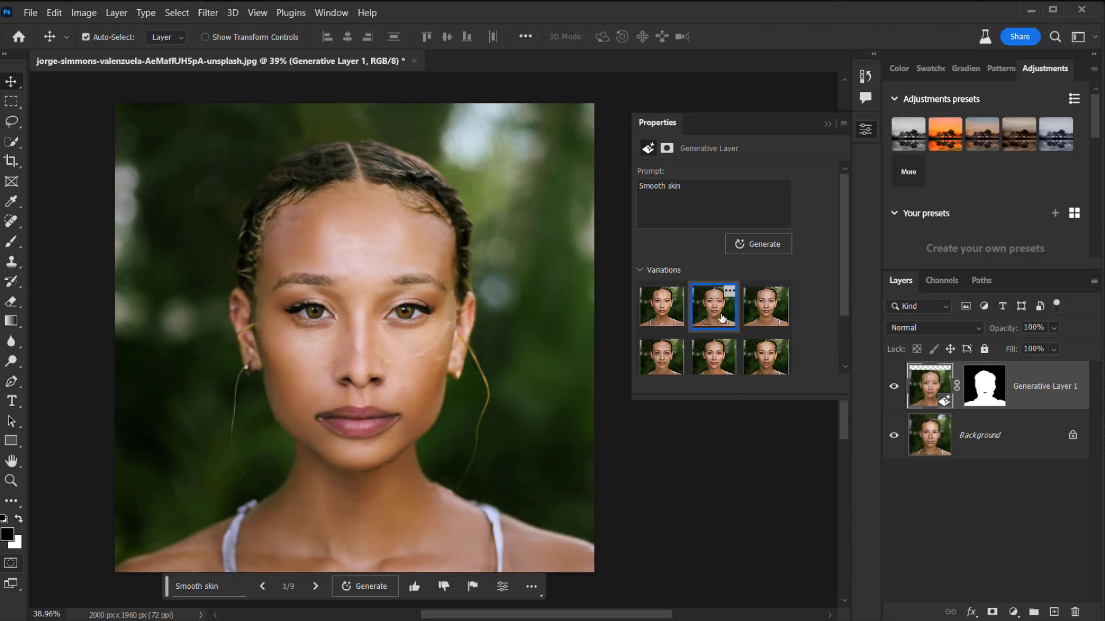
click(781, 314)
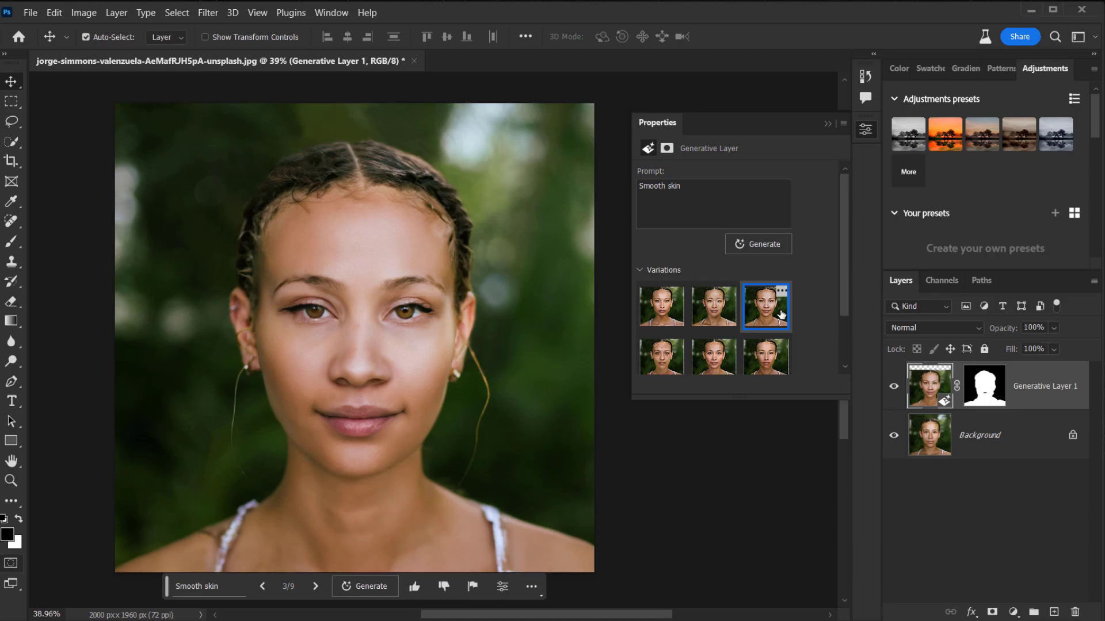
scroll(361, 361, up, 5)
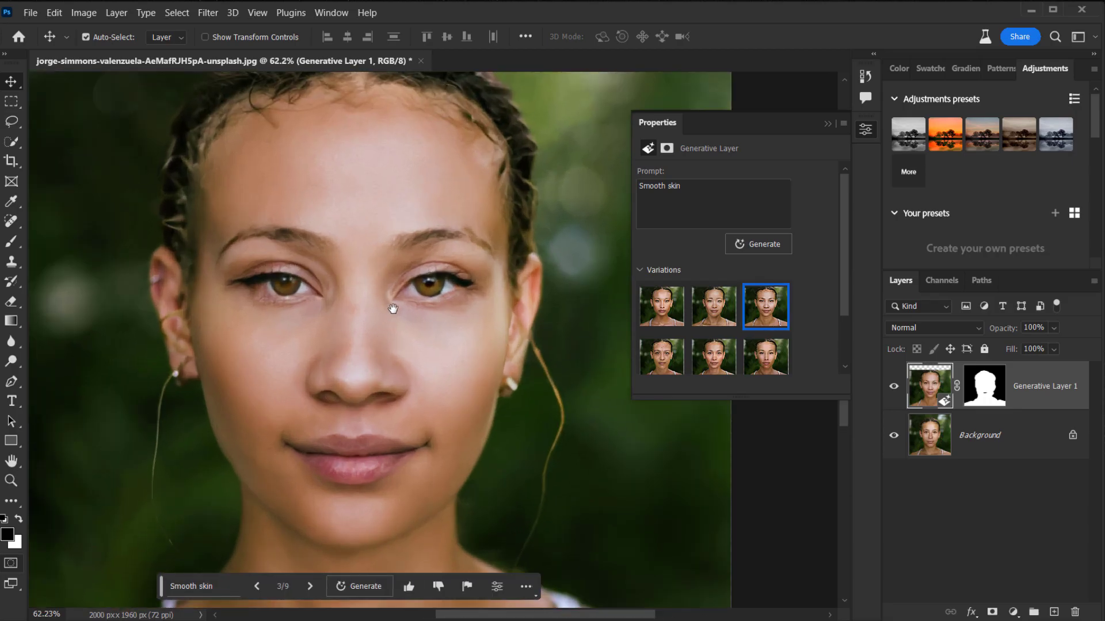
scroll(336, 406, down, 6)
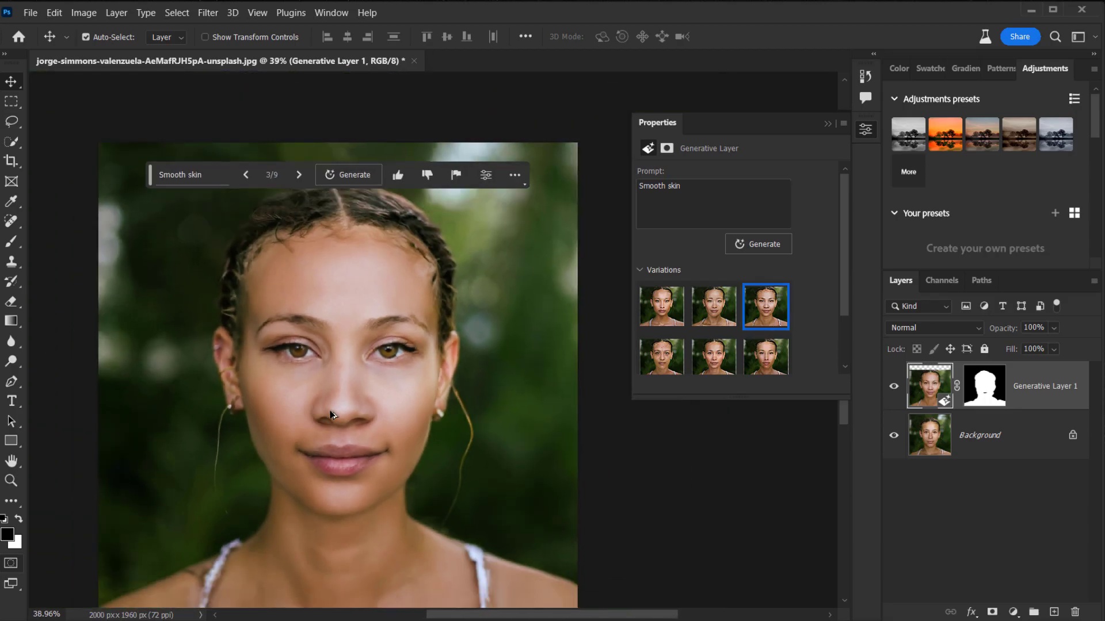
scroll(292, 466, up, 1)
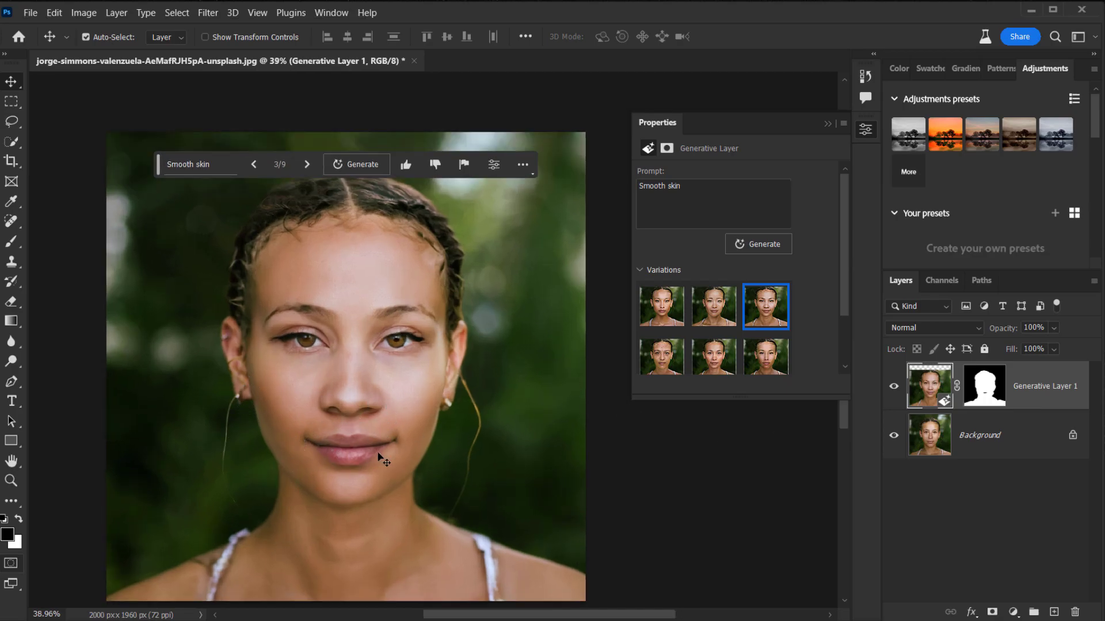
Hide and show Generative Layer 1 to compare the retouched skin with the original portrait.
click(893, 387)
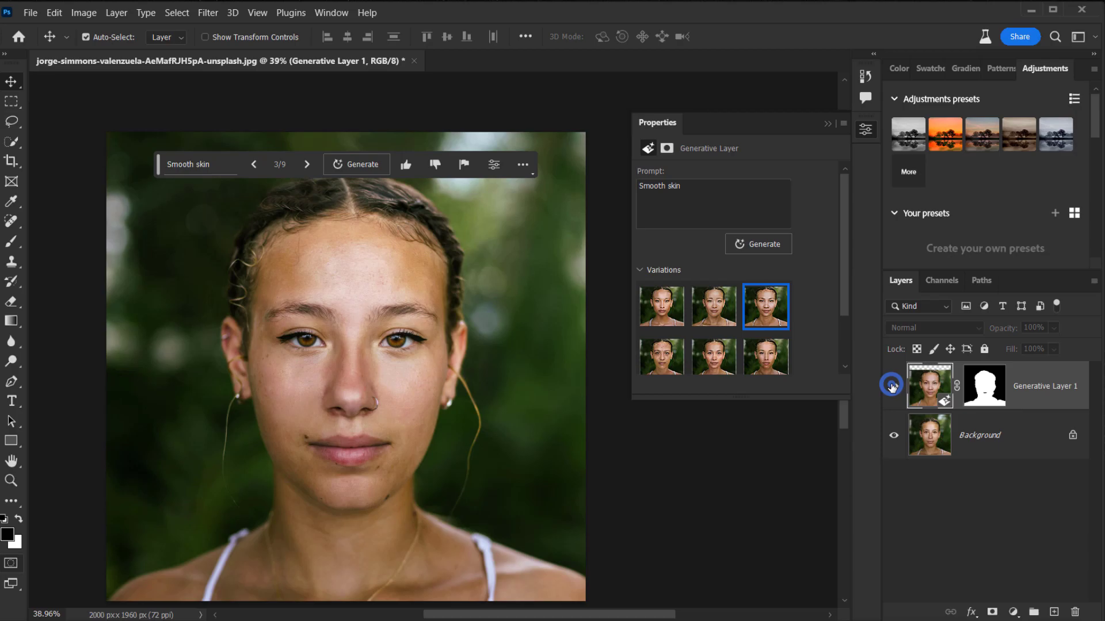
click(893, 387)
click(893, 387)
click(893, 386)
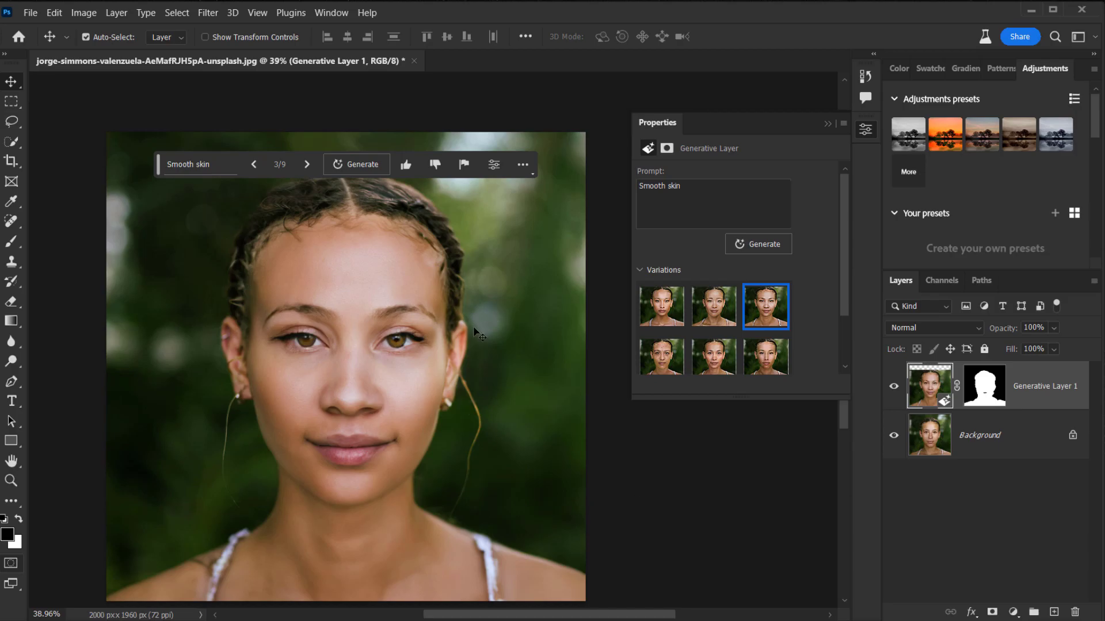
Generate one more set of "Smooth skin" variations, preview the second and third, and apply the first.
click(757, 244)
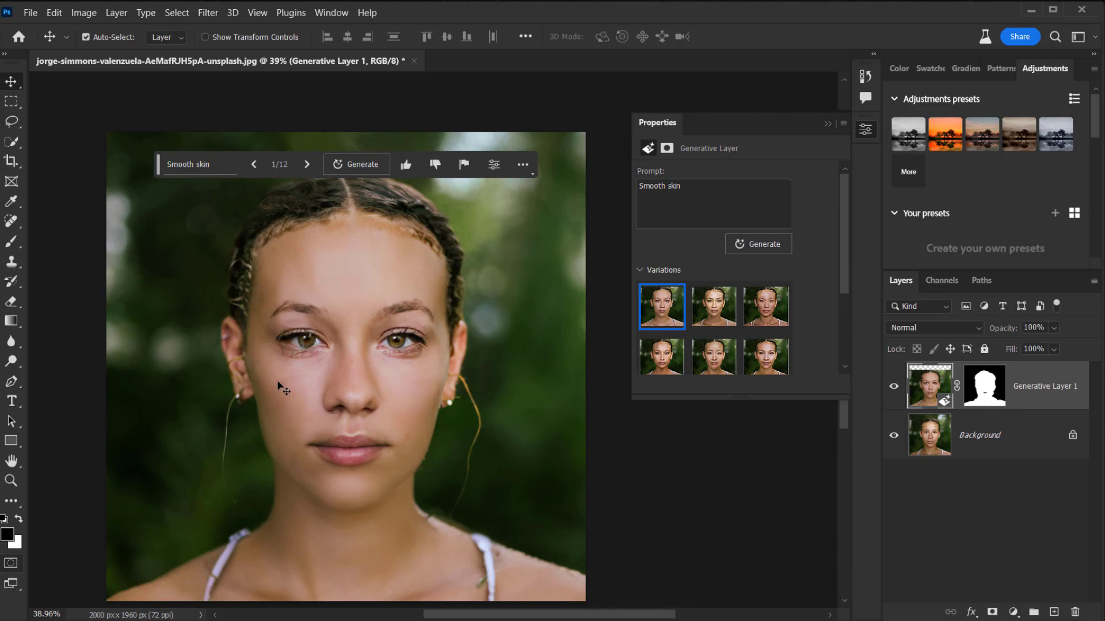
click(711, 306)
click(768, 309)
click(669, 312)
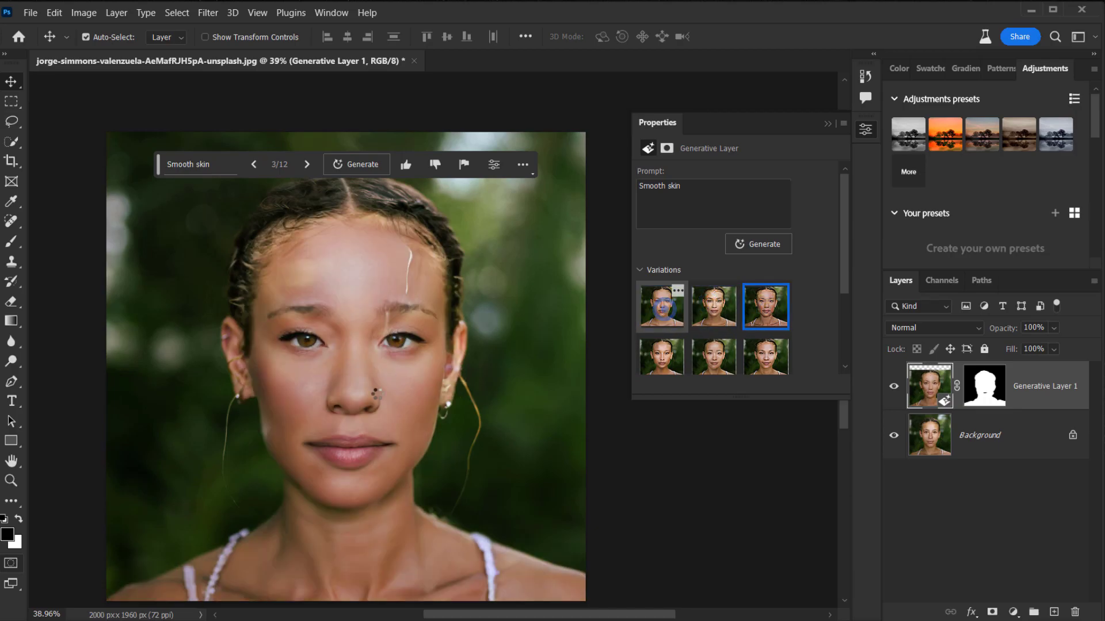
Examine the applied skin variation close up and in the whole portrait, and look through the list of generated variations.
scroll(345, 377, up, 2)
scroll(345, 377, up, 1)
drag(456, 454, 447, 397)
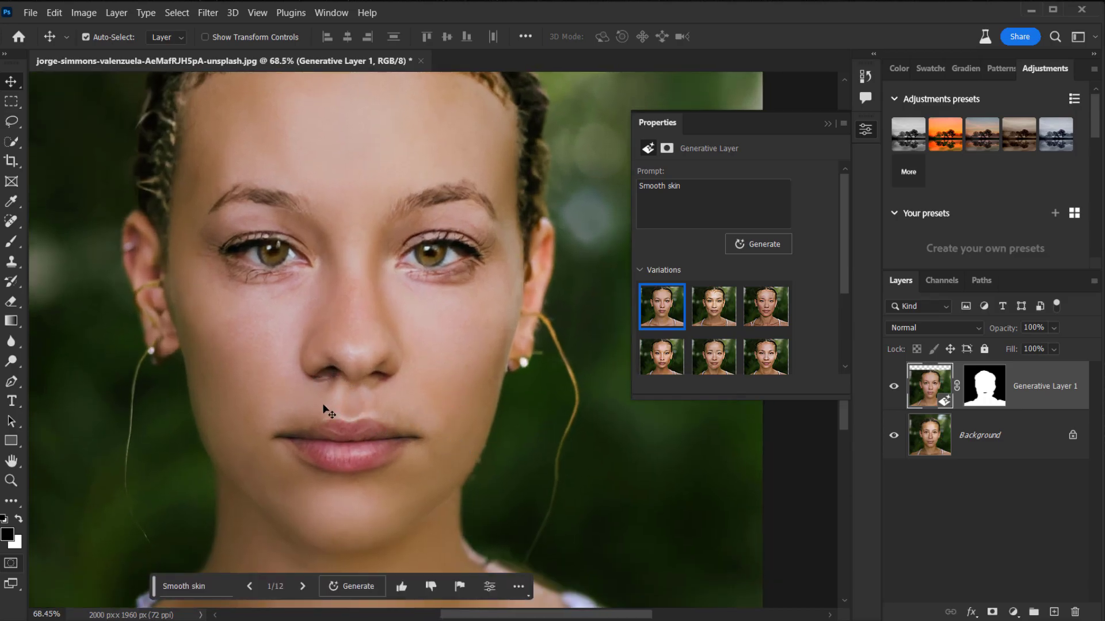
scroll(372, 454, down, 1)
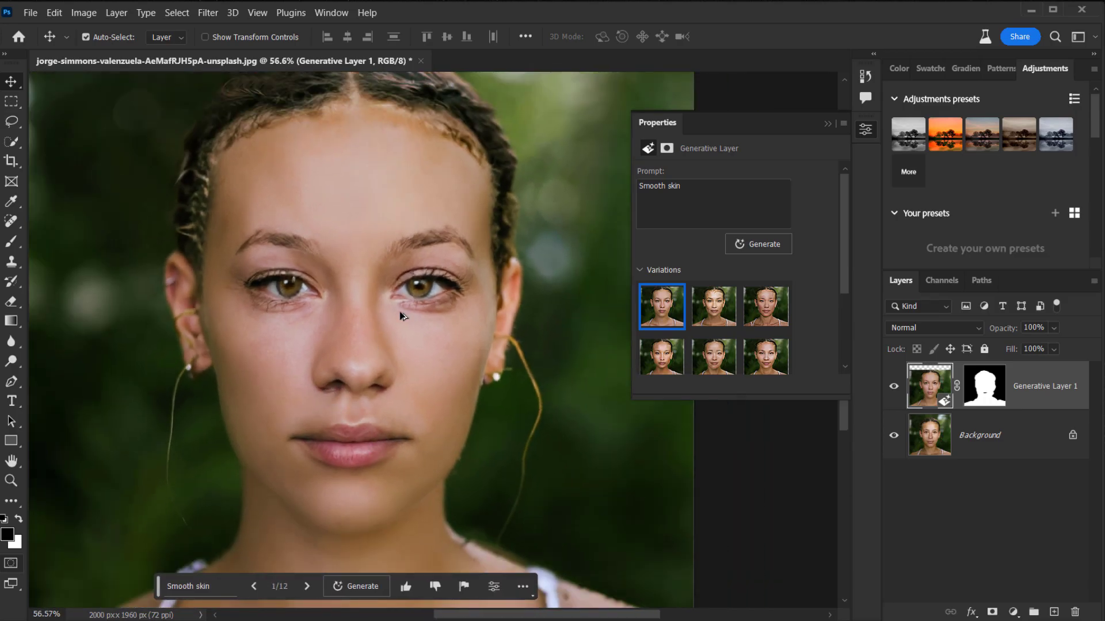
scroll(417, 398, down, 3)
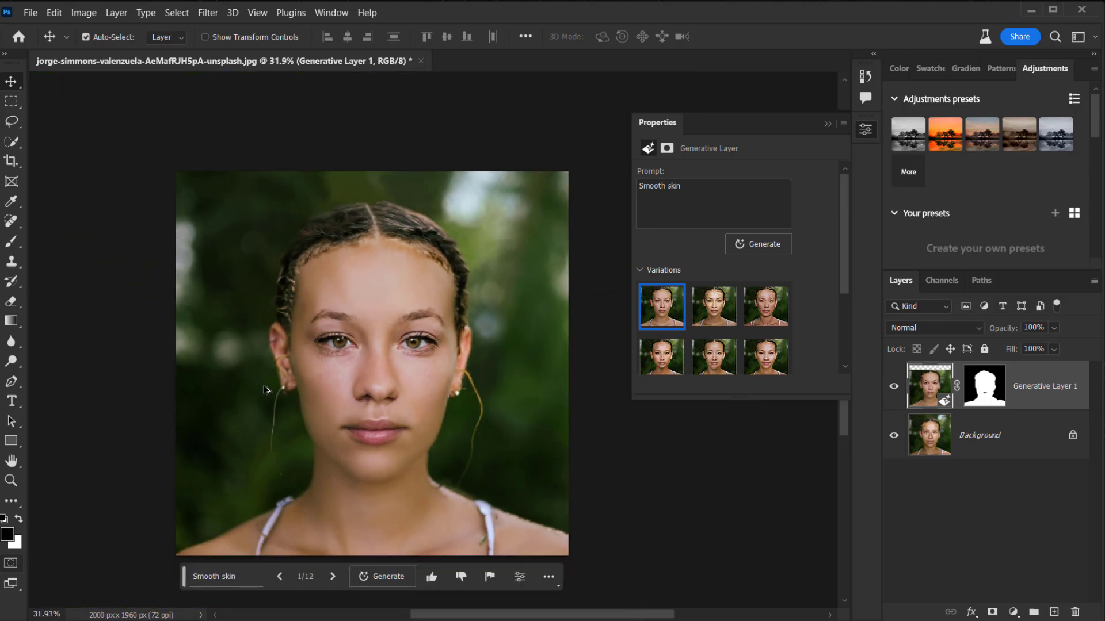
scroll(687, 322, down, 3)
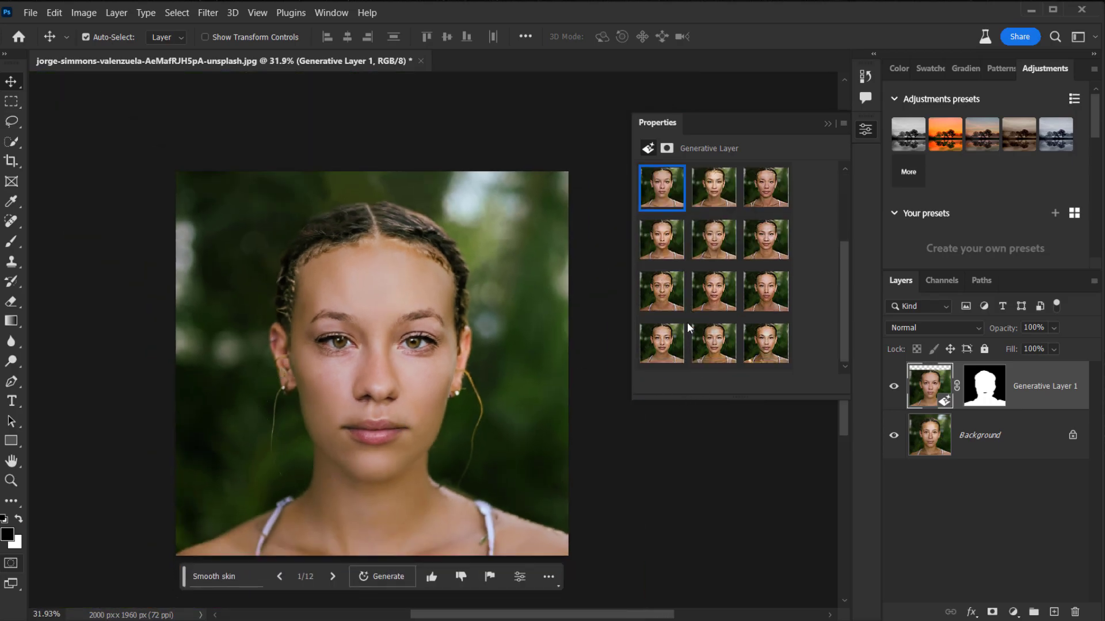
scroll(687, 322, up, 3)
scroll(687, 322, down, 3)
scroll(687, 322, up, 3)
scroll(298, 426, up, 3)
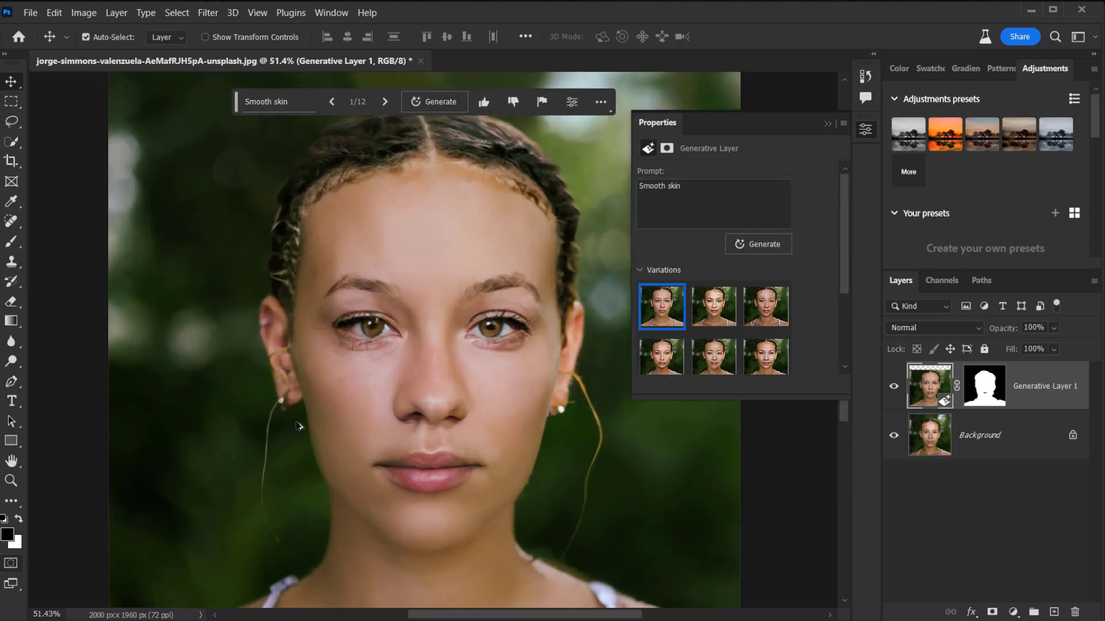
scroll(298, 425, up, 2)
scroll(492, 273, right, 3)
scroll(492, 273, up, 1)
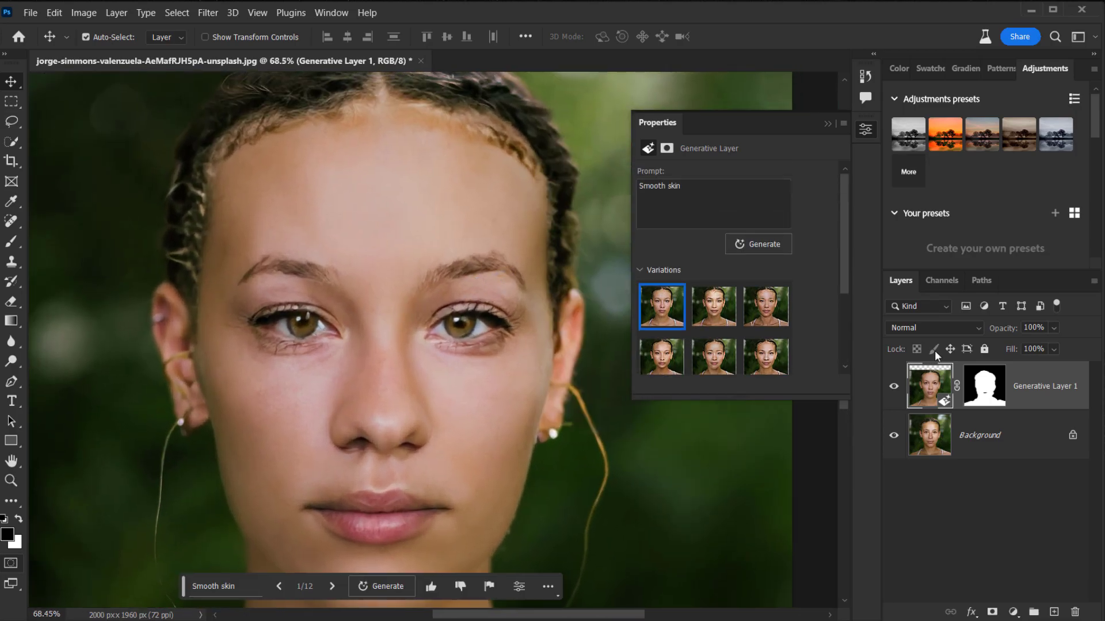
Toggle the visibility of the generated skin layer for a before-and-after comparison, and view the whole portrait.
click(894, 386)
click(893, 386)
scroll(374, 472, down, 5)
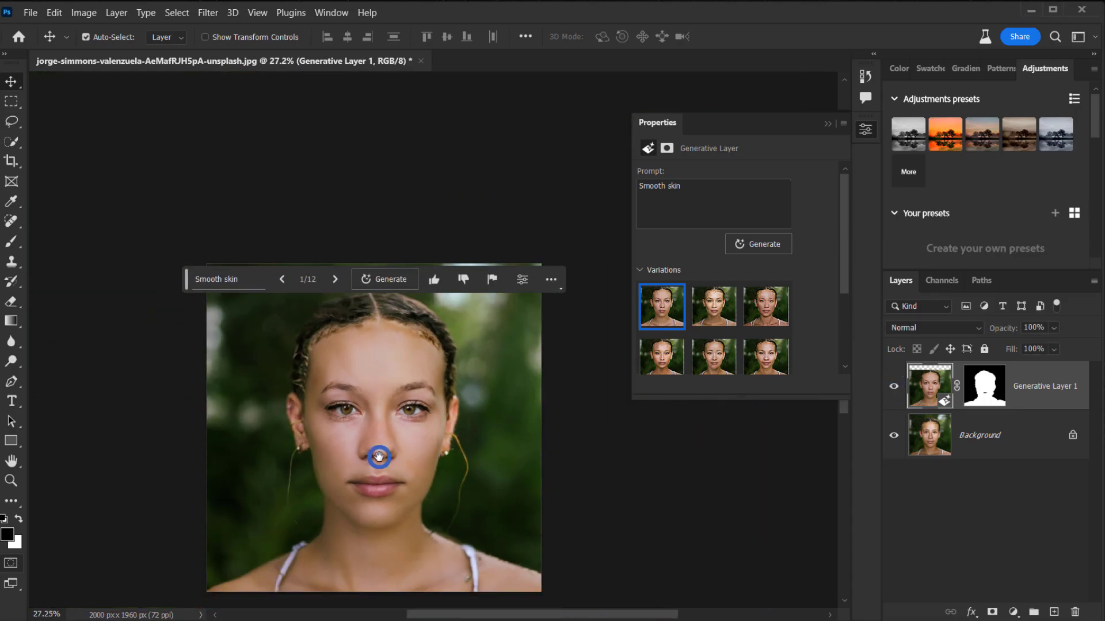
scroll(377, 462, down, 2)
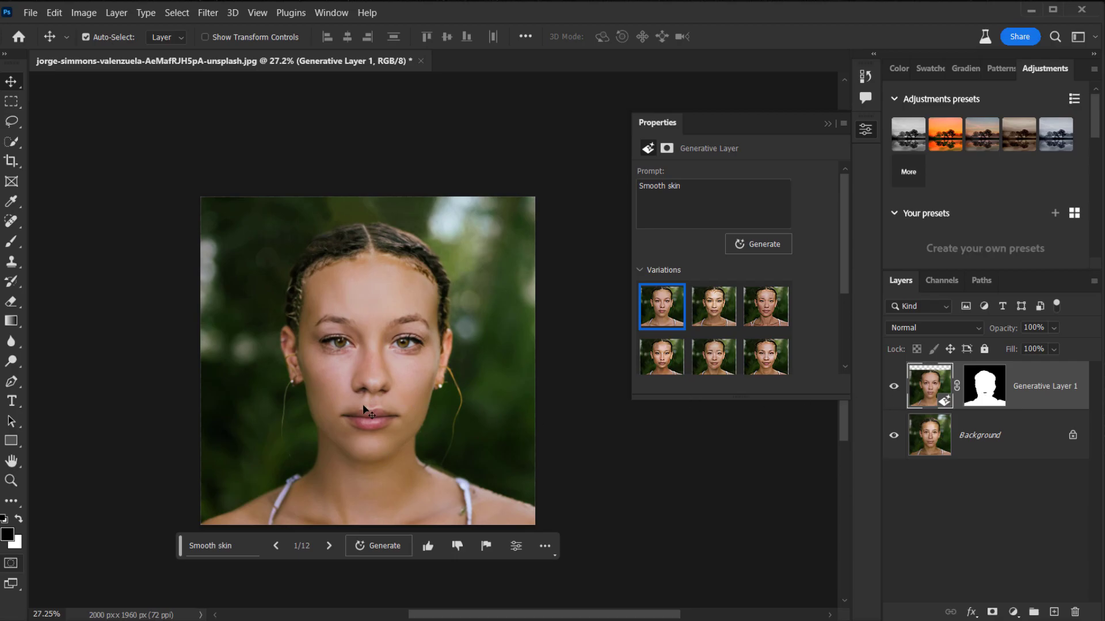
Enter Quick Mask mode and paint over both irises and pupils in black with the Brush tool.
scroll(372, 403, up, 5)
drag(463, 387, 429, 372)
scroll(467, 300, up, 3)
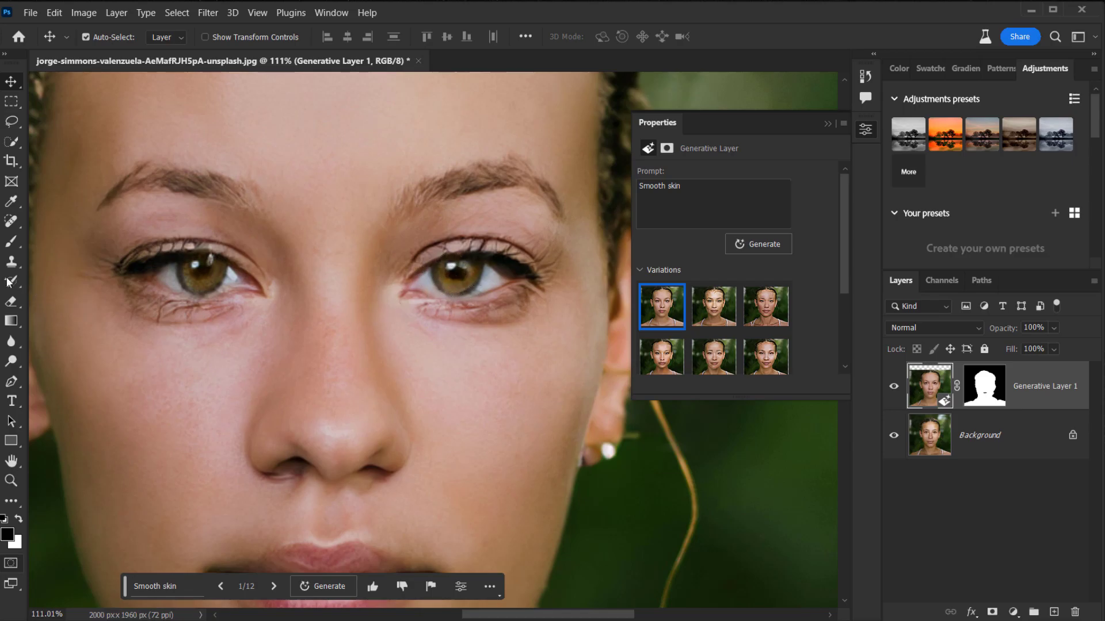
key(q)
key(x)
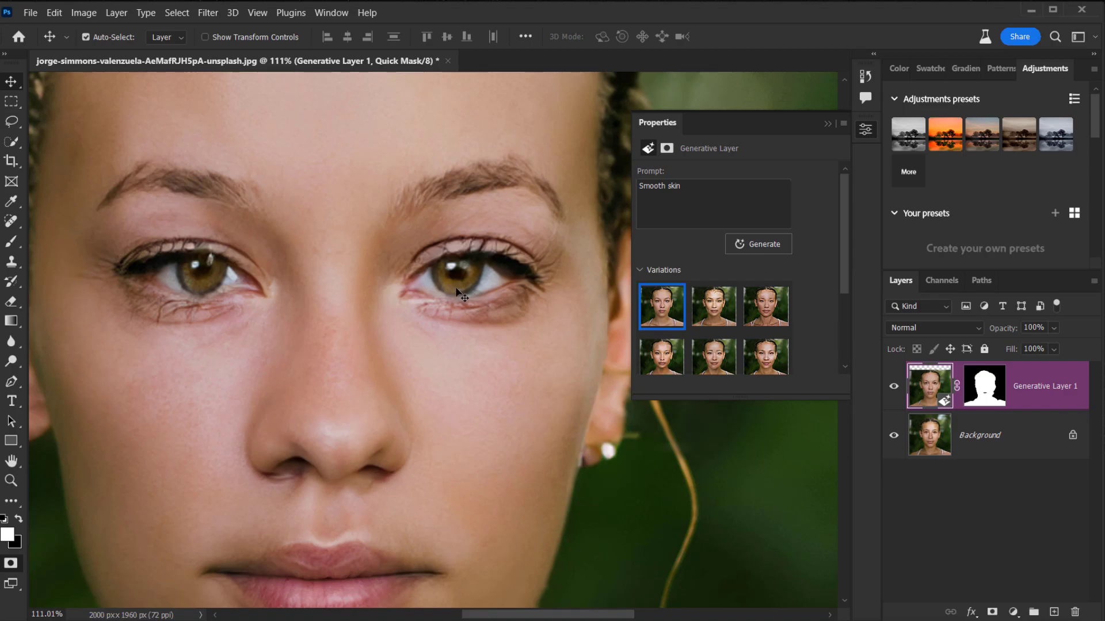
key(b)
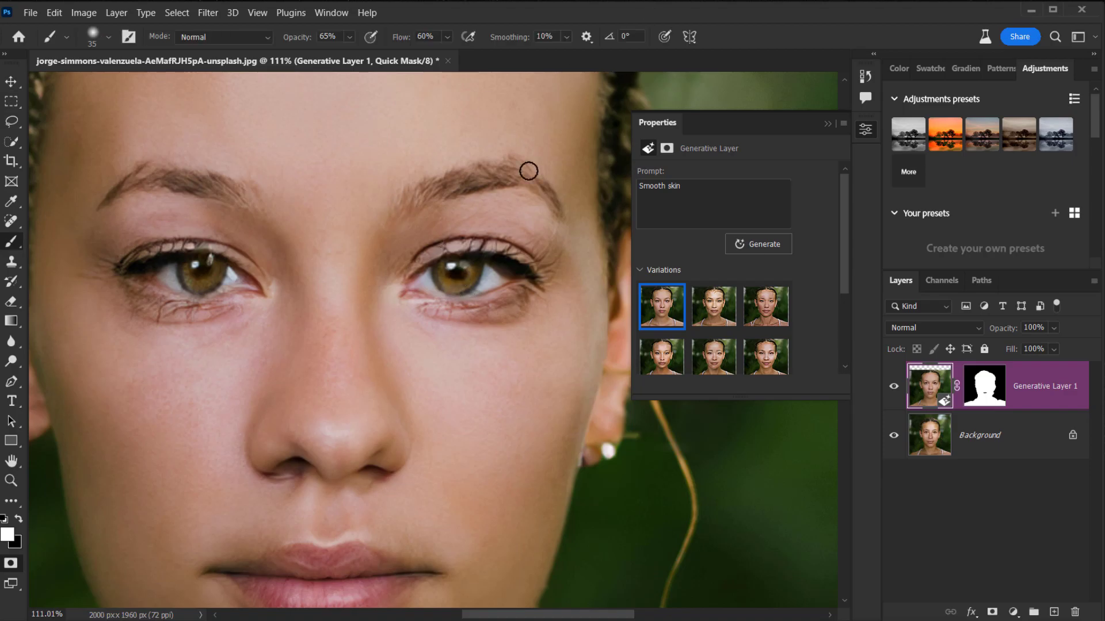
scroll(452, 280, up, 5)
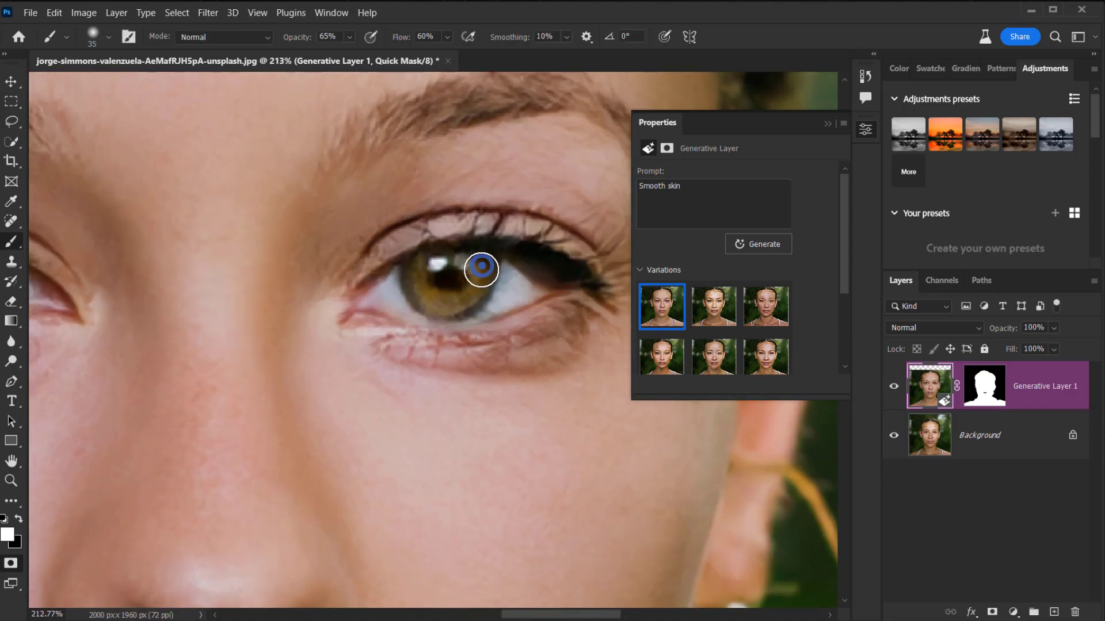
key(x)
mouse_move(481, 274)
mouse_down()
mouse_move(440, 302)
mouse_move(426, 278)
mouse_move(434, 264)
mouse_move(454, 267)
mouse_move(452, 302)
mouse_move(434, 288)
mouse_move(451, 264)
mouse_move(469, 267)
mouse_move(456, 288)
mouse_move(439, 267)
mouse_move(434, 290)
mouse_move(444, 292)
mouse_move(476, 257)
mouse_move(468, 286)
mouse_move(445, 299)
mouse_move(424, 278)
mouse_move(439, 284)
mouse_move(443, 310)
mouse_up()
mouse_move(305, 297)
mouse_down()
mouse_move(558, 321)
mouse_move(635, 346)
mouse_up()
mouse_move(207, 285)
mouse_down()
mouse_move(228, 318)
mouse_move(257, 276)
mouse_move(212, 291)
mouse_move(234, 317)
mouse_move(212, 301)
mouse_up()
Check the masked eyes, exit Quick Mask mode, and invert the selection so only the irises are selected.
scroll(354, 286, right, 5)
scroll(355, 286, up, 2)
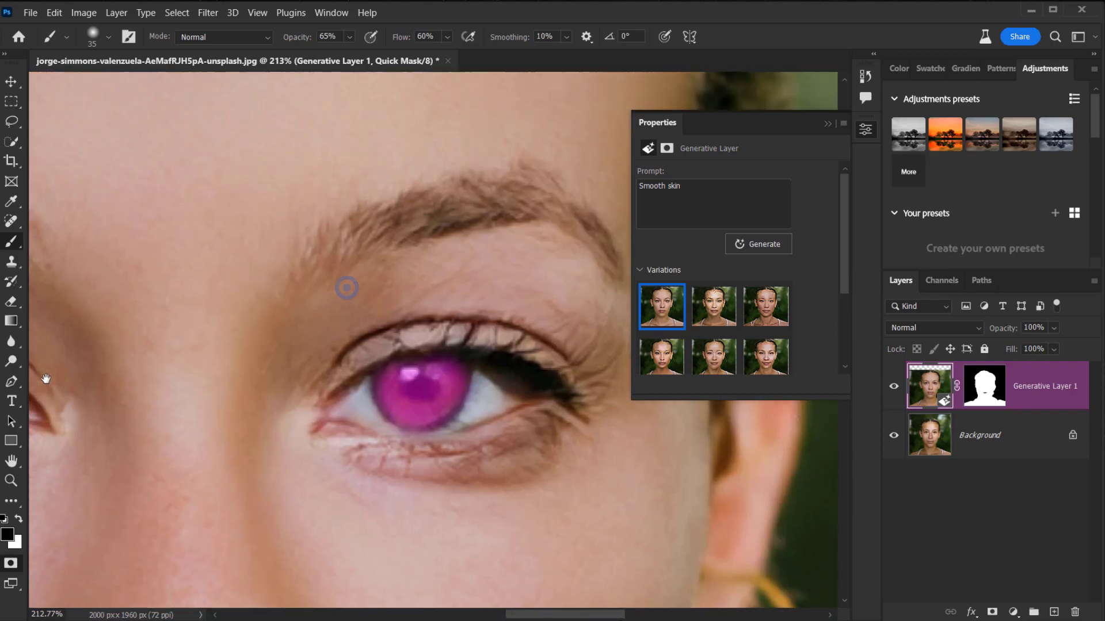
scroll(421, 397, down, 3)
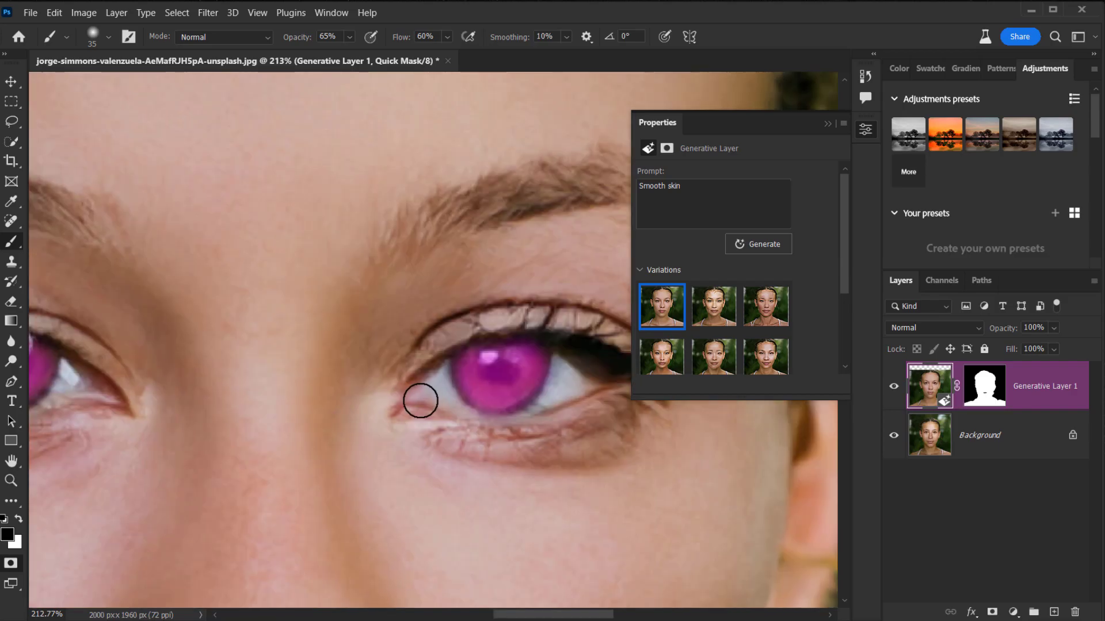
scroll(399, 384, down, 4)
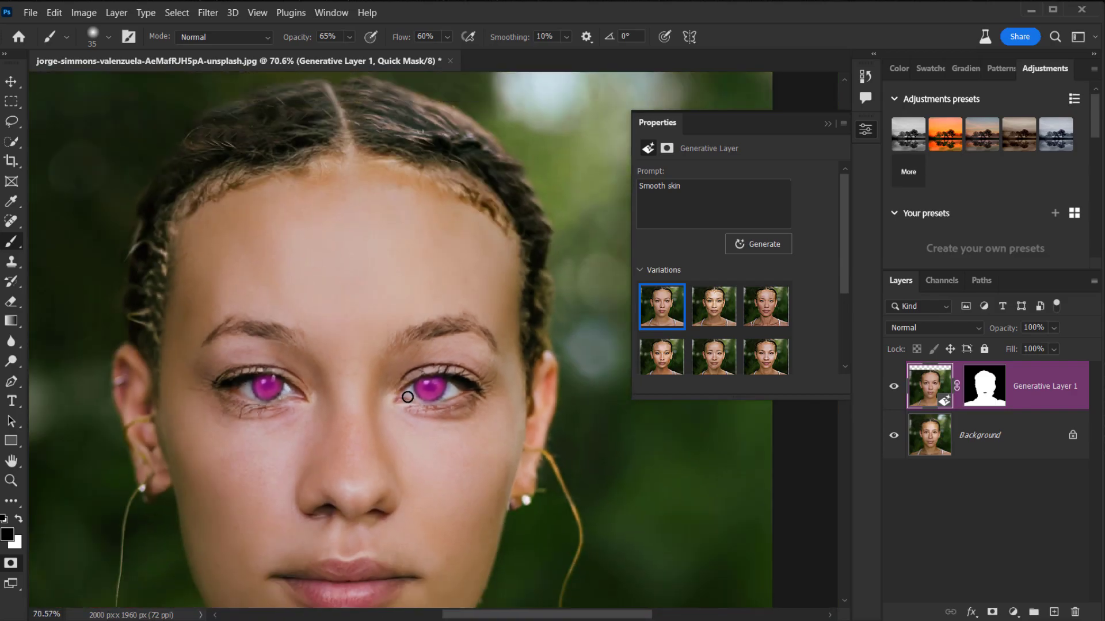
key(q)
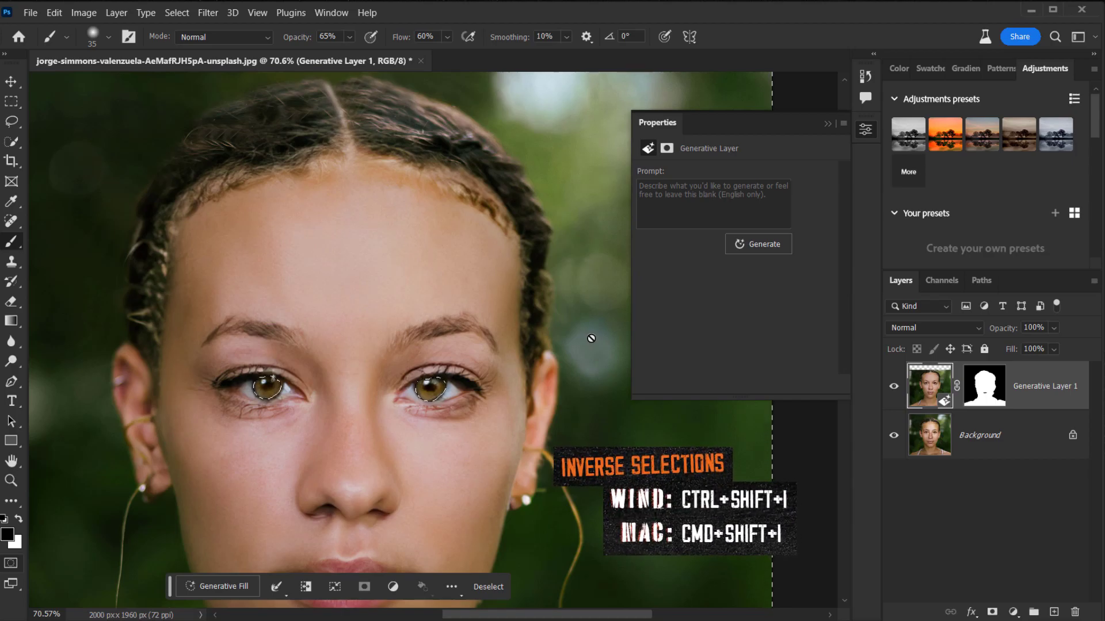
key(ctrl+shift+i)
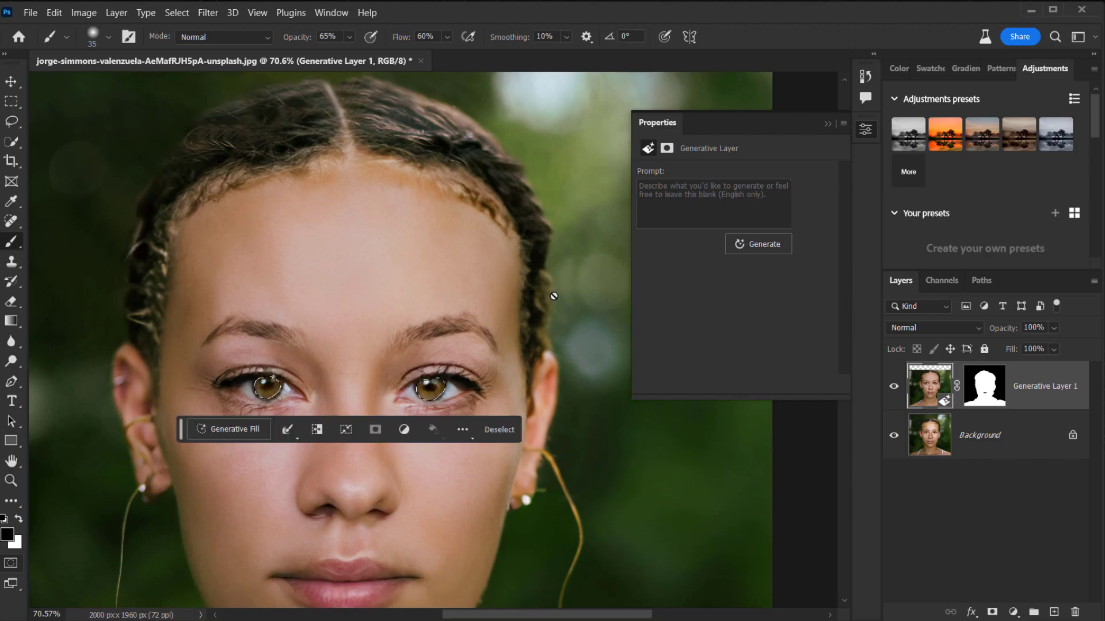
Run Generative Fill on the selected irises with the prompt "Green eyes".
click(225, 428)
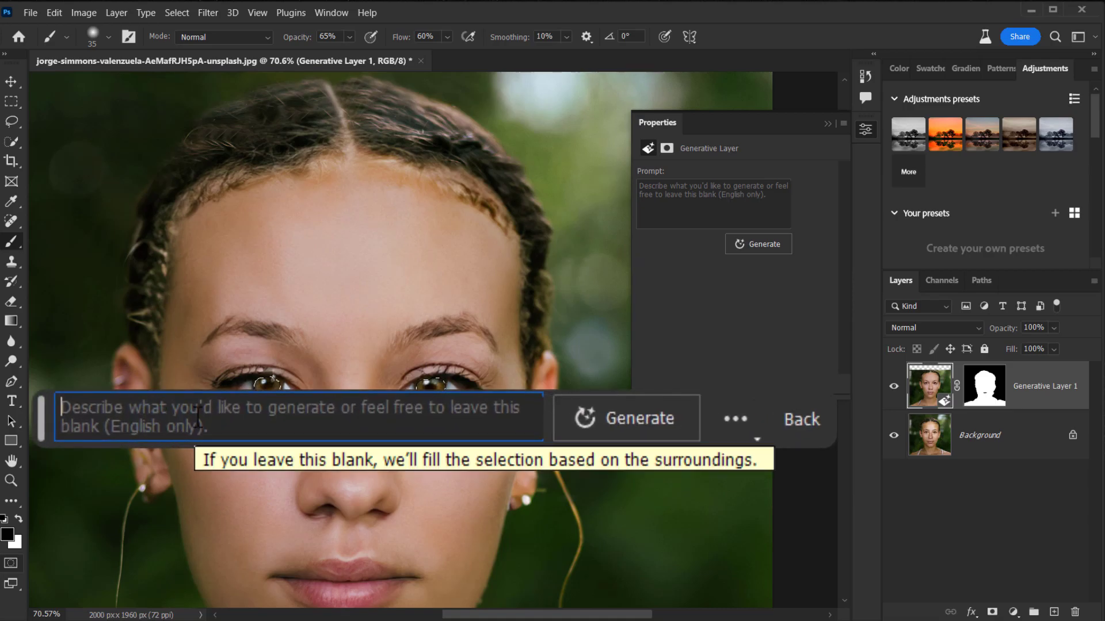
text(Green eyes)
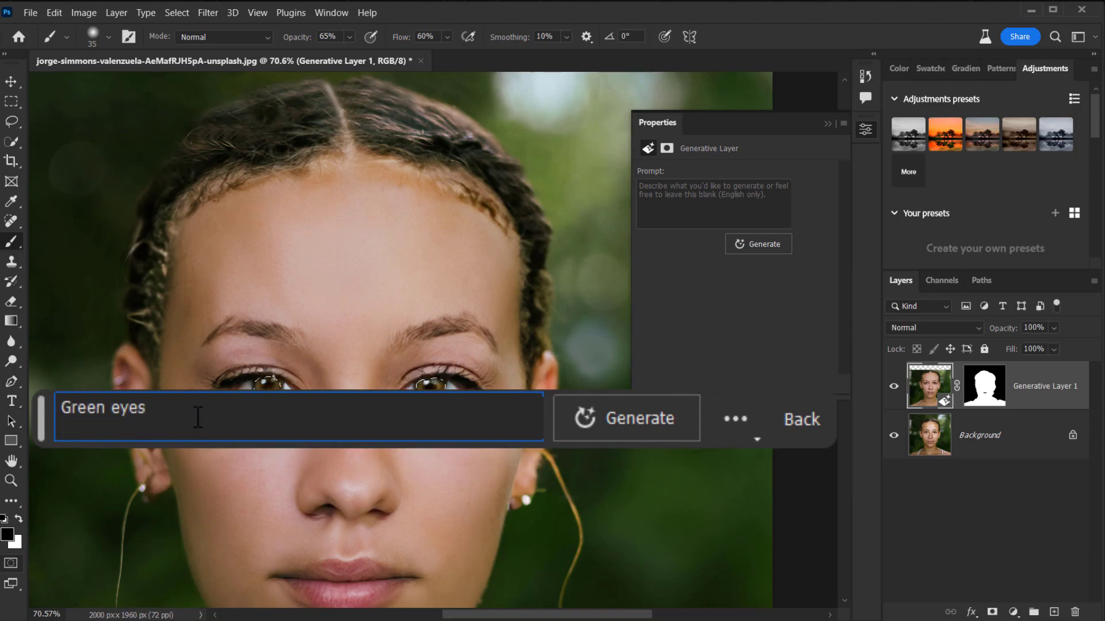
double_click(105, 411)
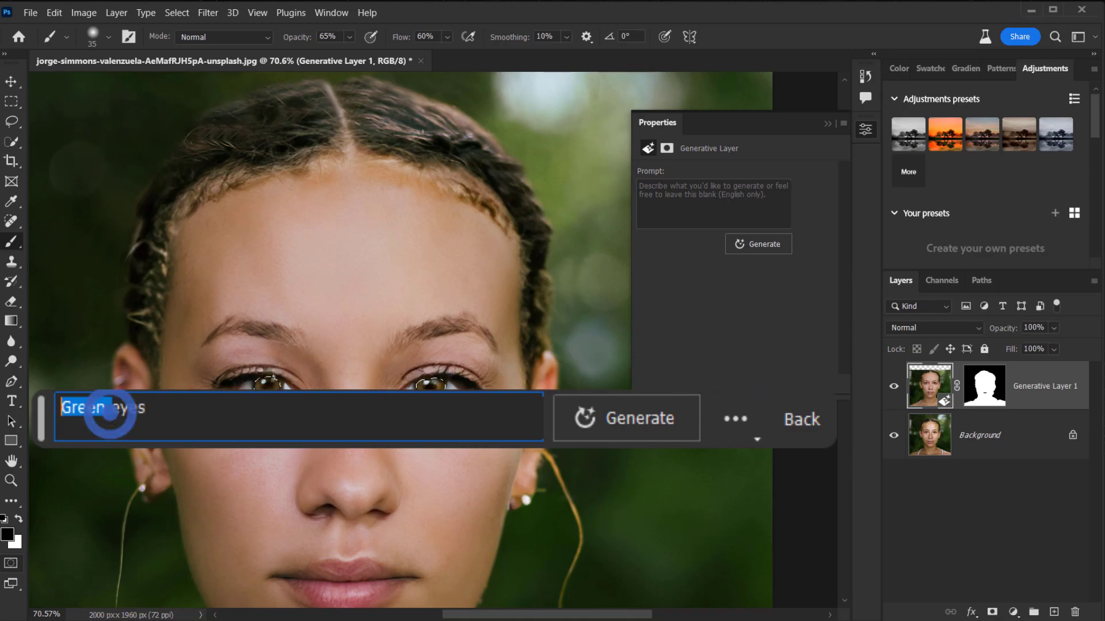
click(192, 408)
click(638, 435)
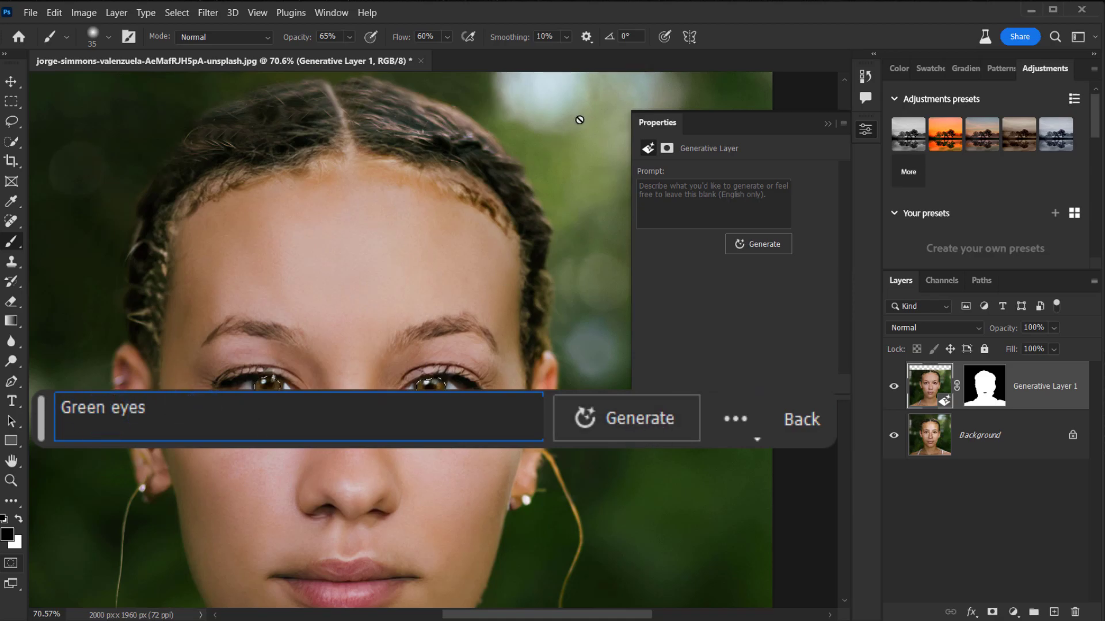
click(582, 420)
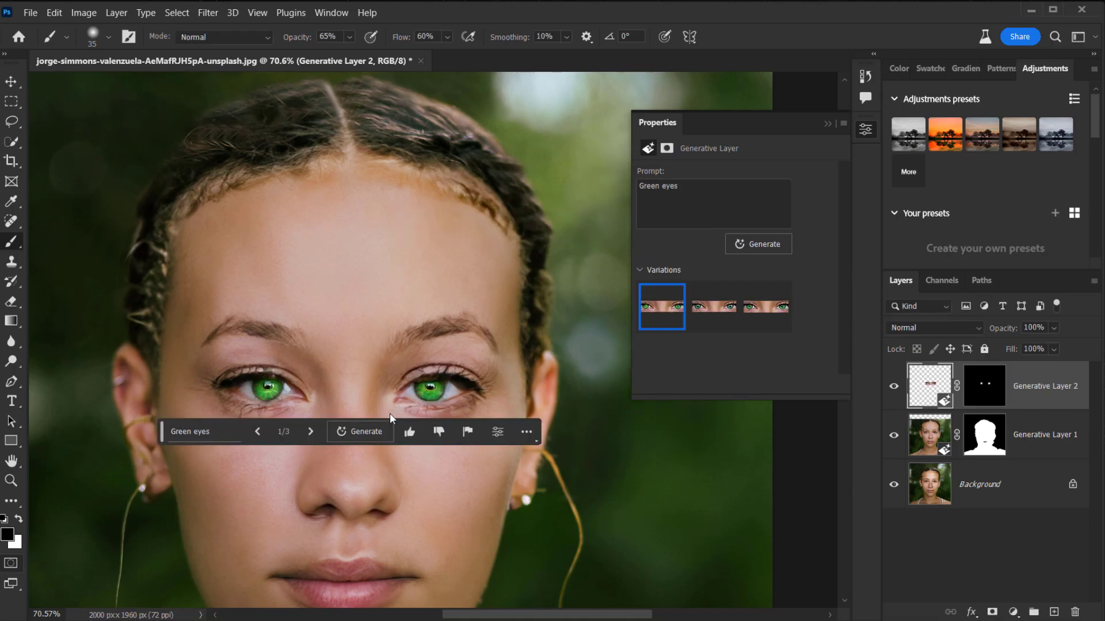
Inspect the first and second green-eye variations up close, and apply the third one.
scroll(387, 368, up, 3)
drag(198, 390, 289, 329)
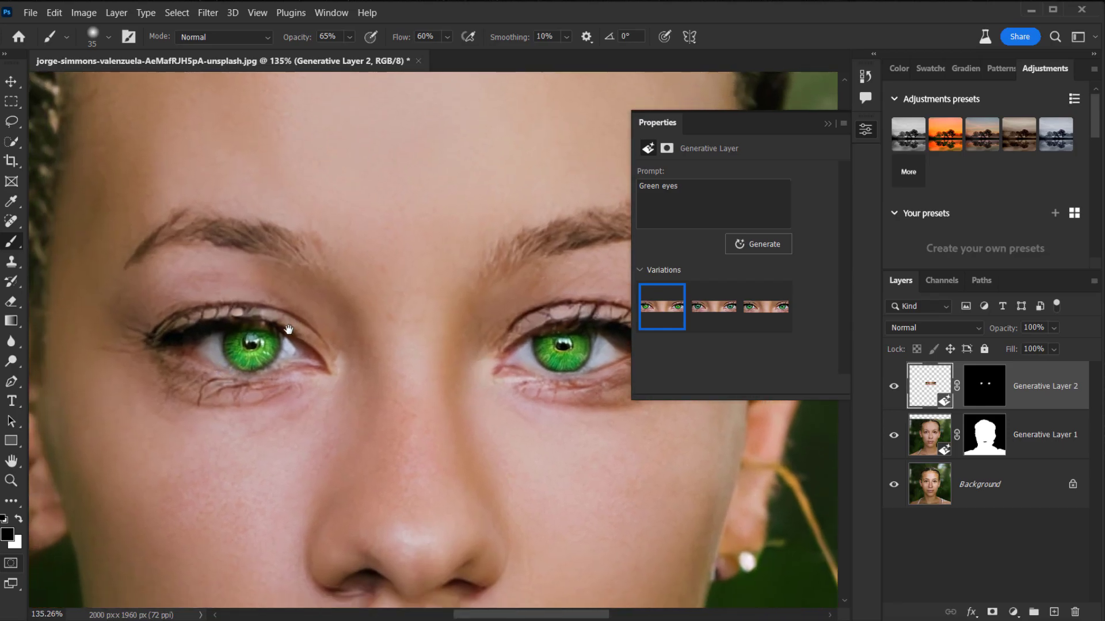
click(712, 310)
drag(438, 319, 271, 329)
click(772, 322)
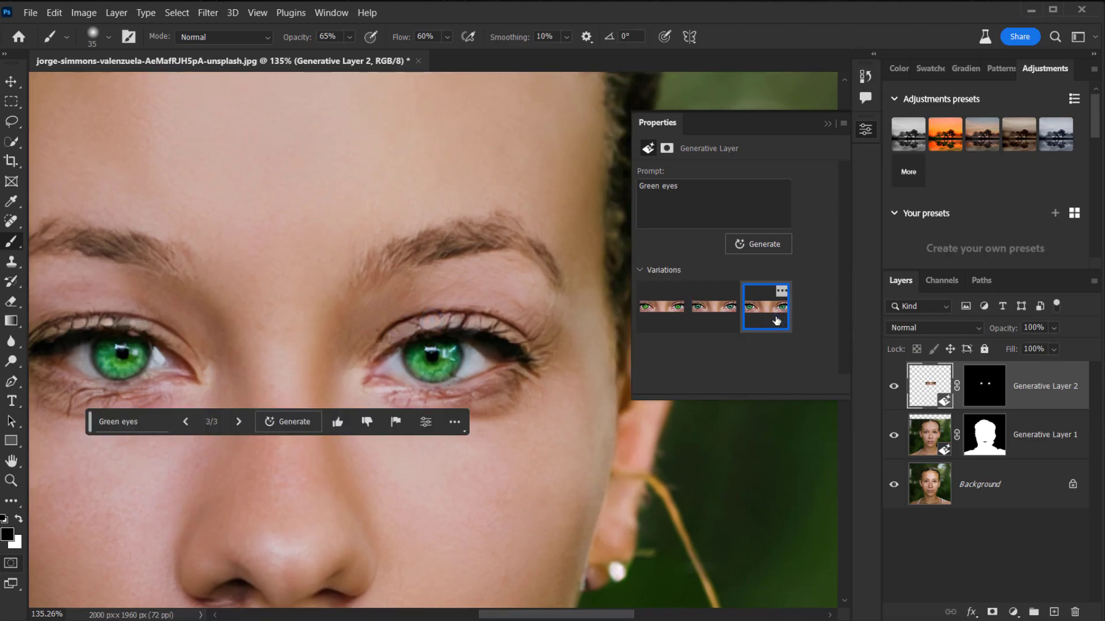
scroll(378, 362, up, 3)
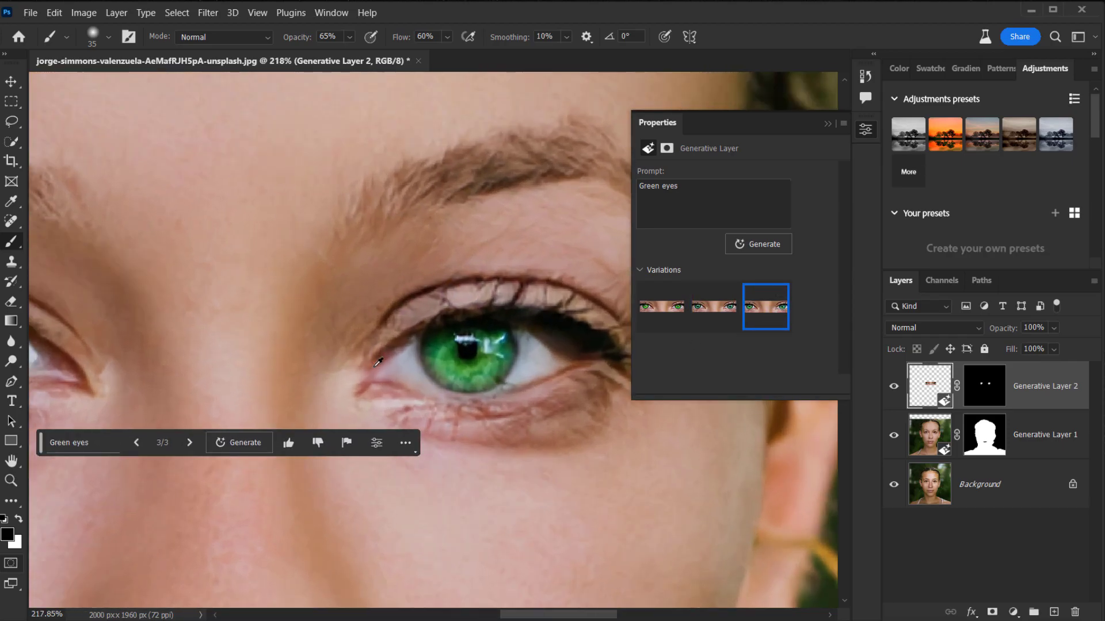
Move the contextual task bar below the portrait and generate another set of "Green eyes" variations.
scroll(378, 362, down, 10)
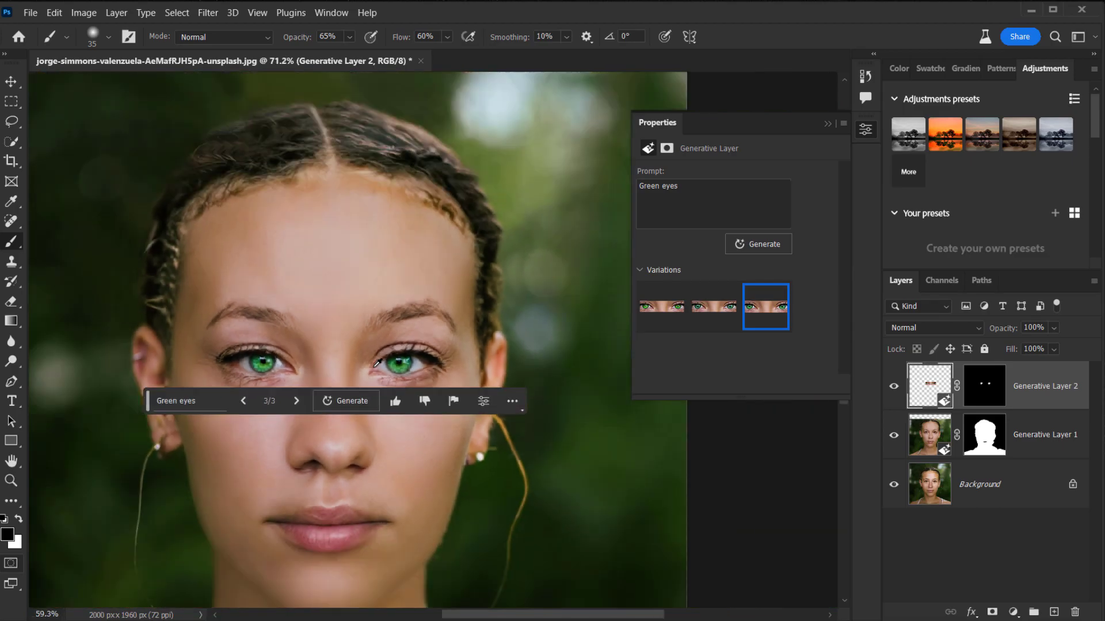
scroll(378, 362, down, 3)
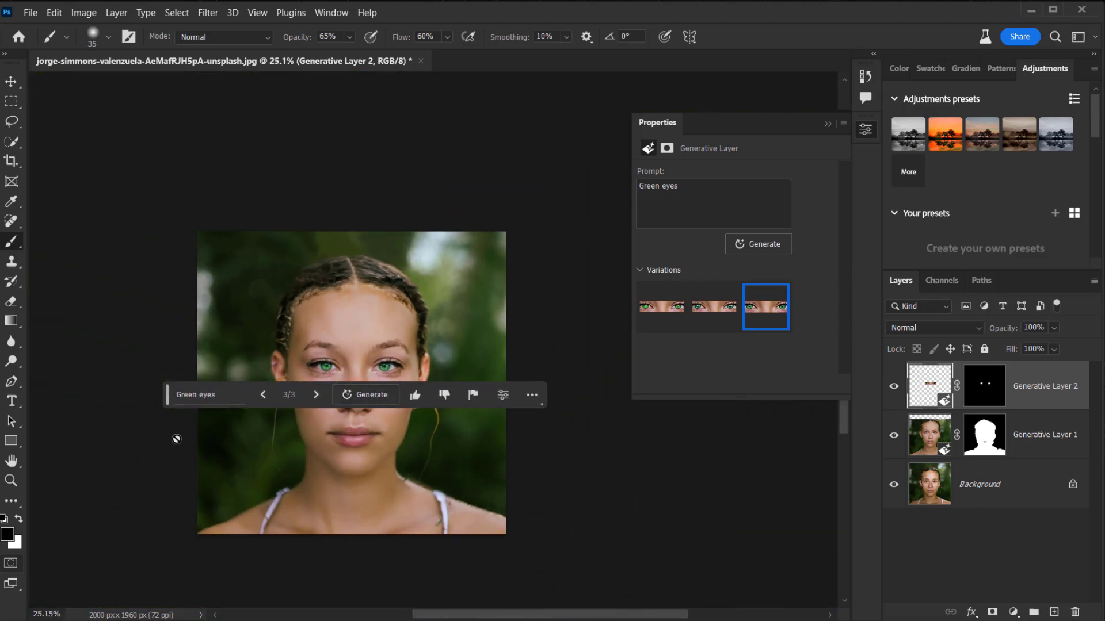
drag(163, 388, 154, 568)
scroll(430, 427, up, 1)
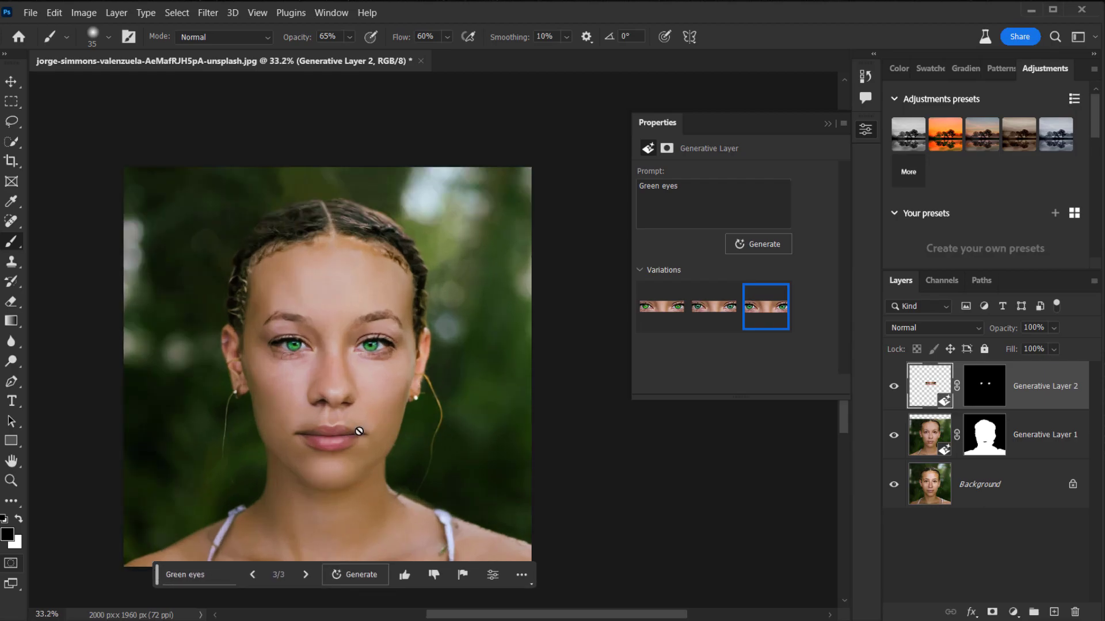
scroll(369, 434, down, 2)
scroll(369, 433, left, 1)
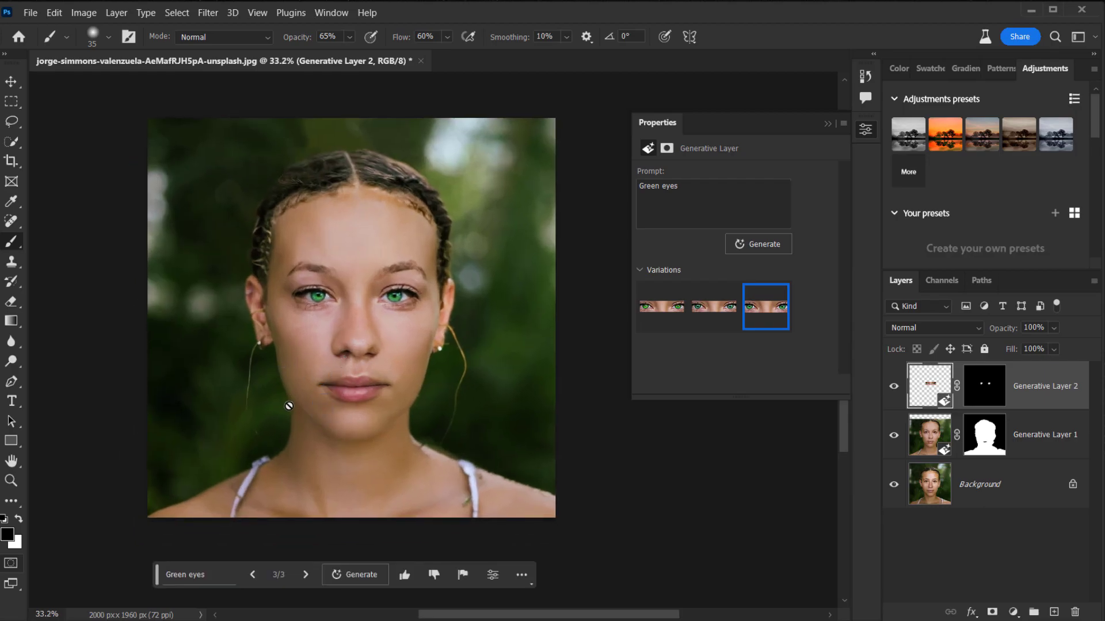
click(748, 239)
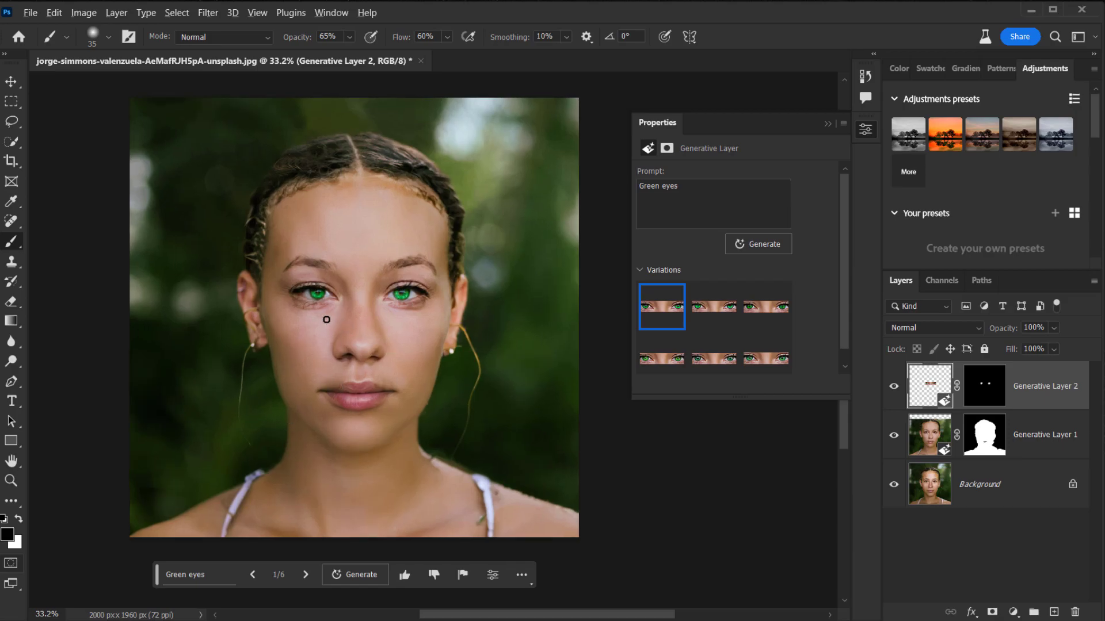
Preview the second and third of the new green-eye variations and examine the irises up close and in the full portrait.
scroll(326, 319, up, 5)
click(727, 322)
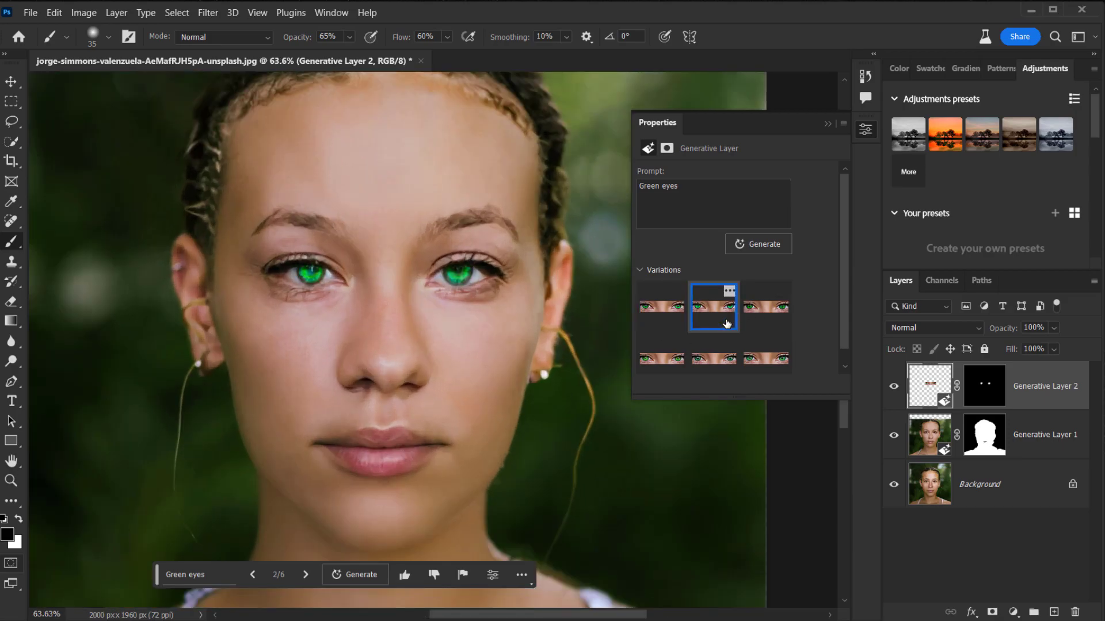
click(763, 320)
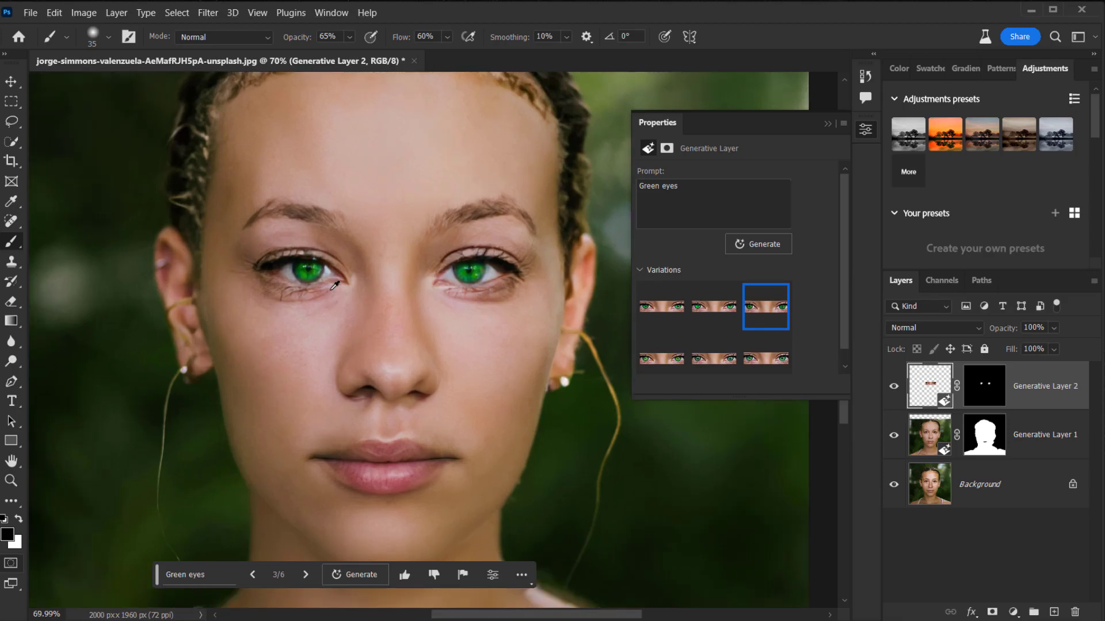
scroll(331, 280, up, 5)
scroll(330, 280, down, 4)
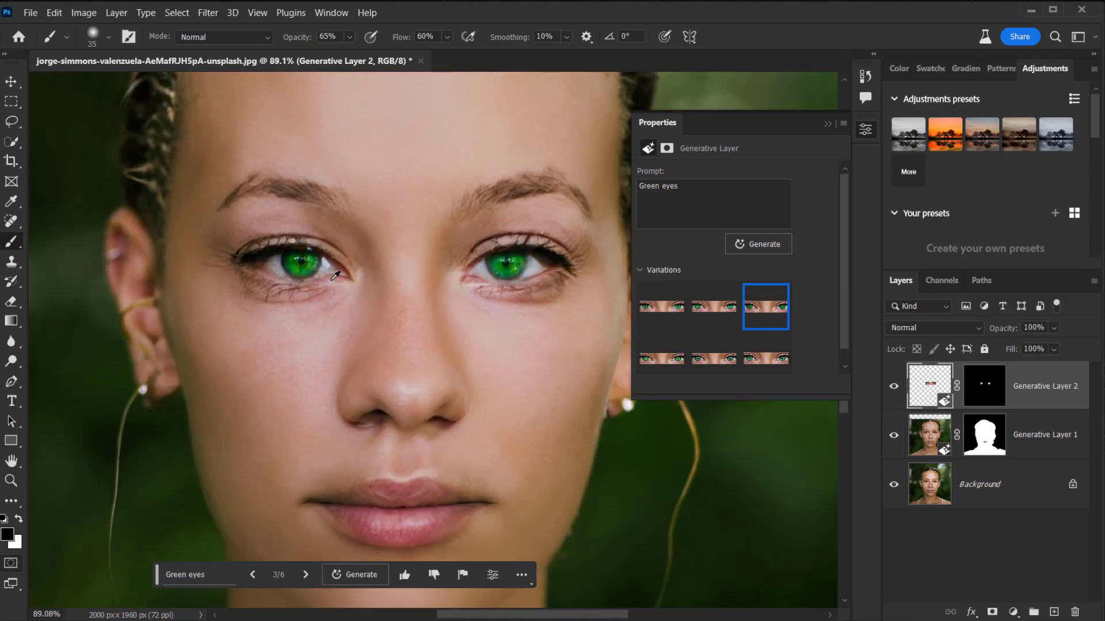
scroll(570, 271, up, 4)
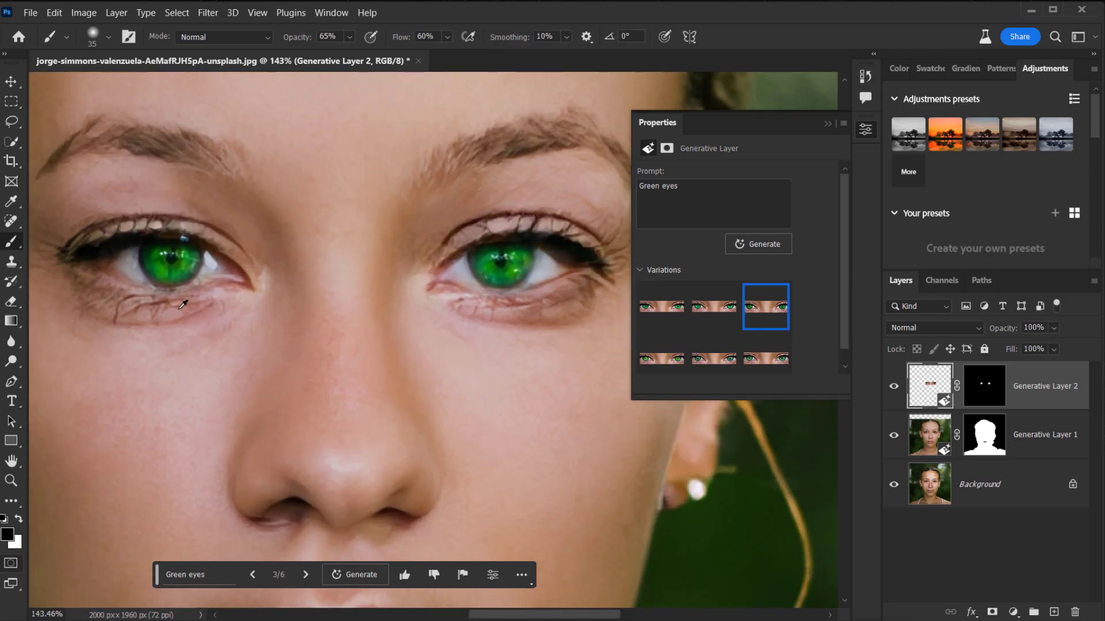
scroll(180, 307, up, 2)
scroll(189, 297, down, 2)
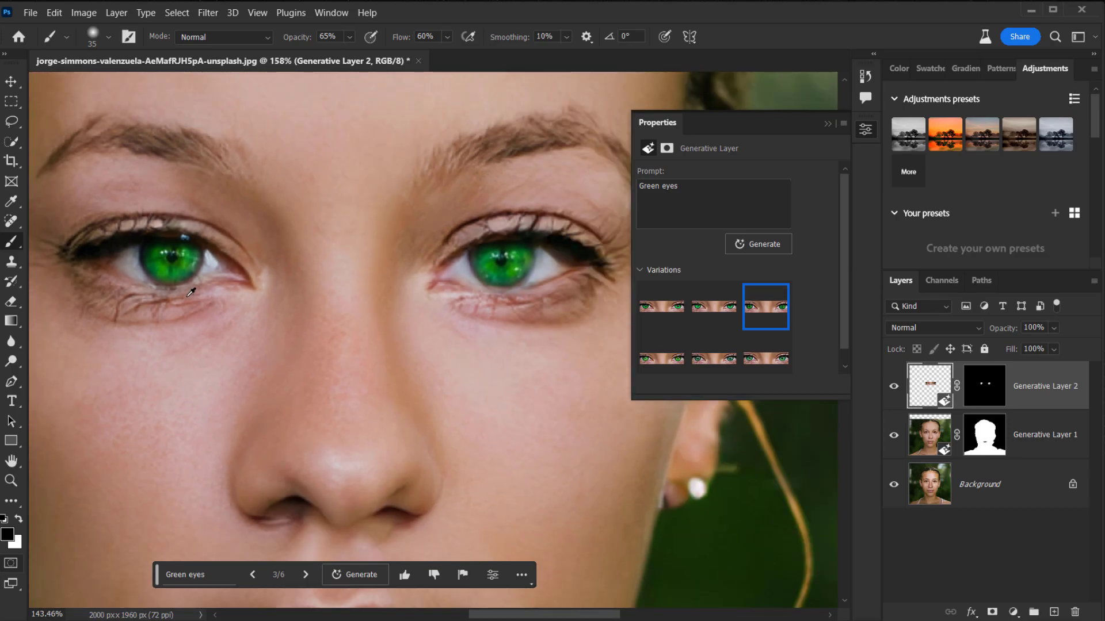
scroll(232, 328, down, 2)
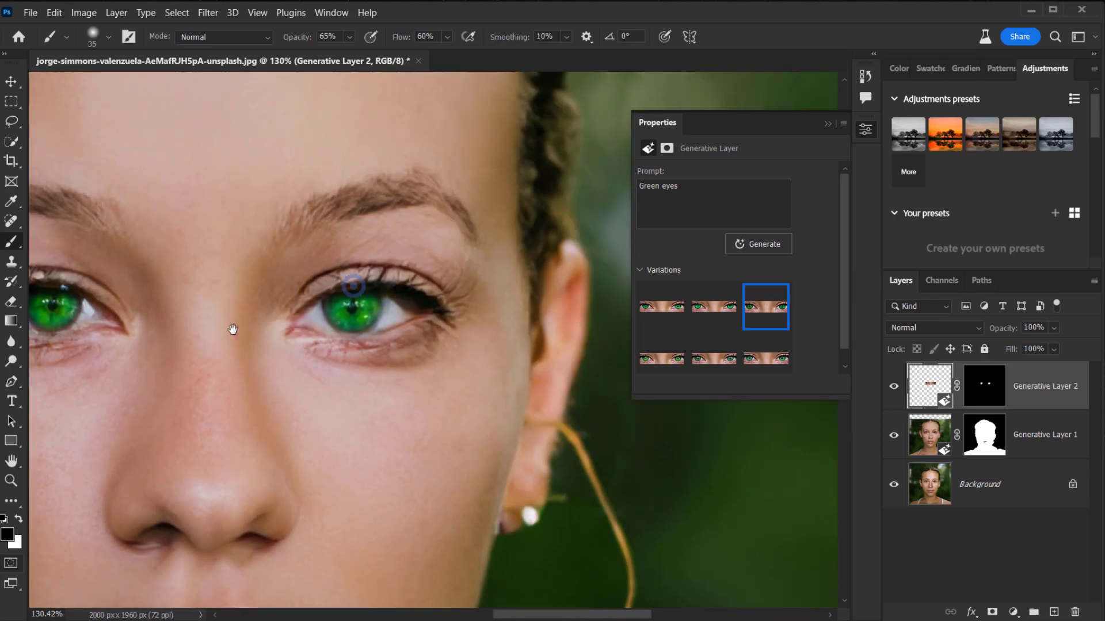
scroll(249, 294, down, 2)
scroll(249, 295, down, 2)
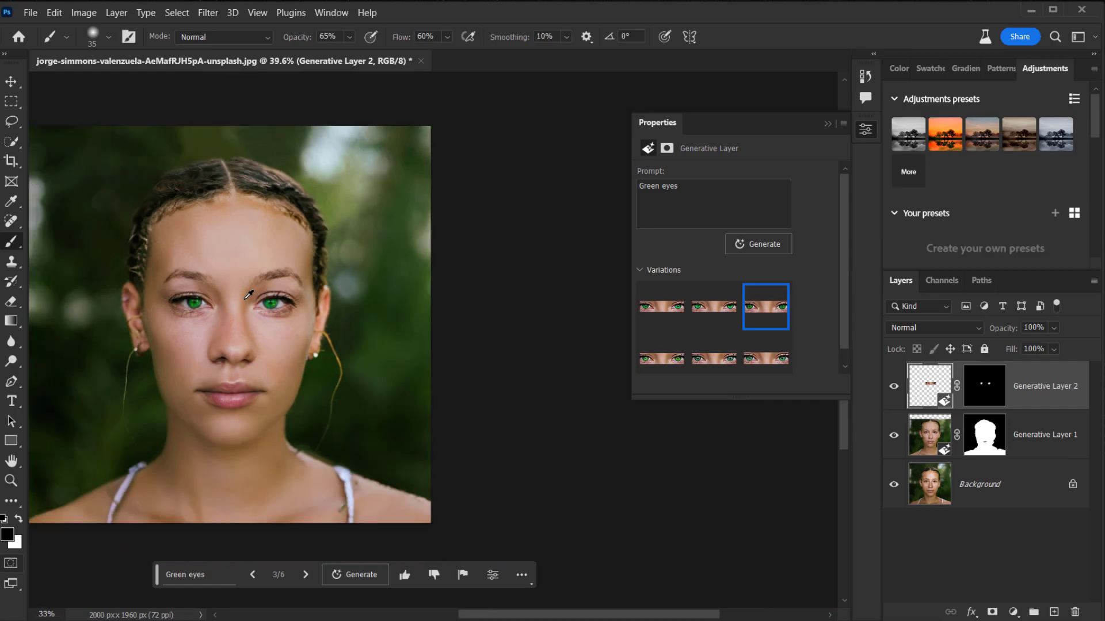
scroll(257, 311, up, 2)
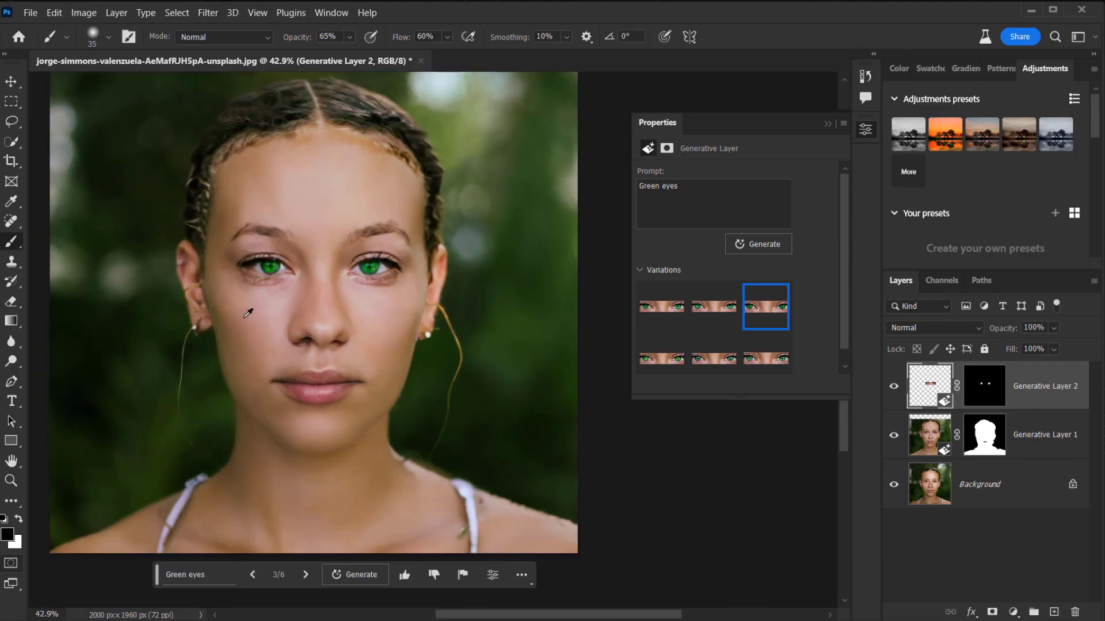
Apply the sixth green-eye variation and check it up close and against the whole face.
click(771, 362)
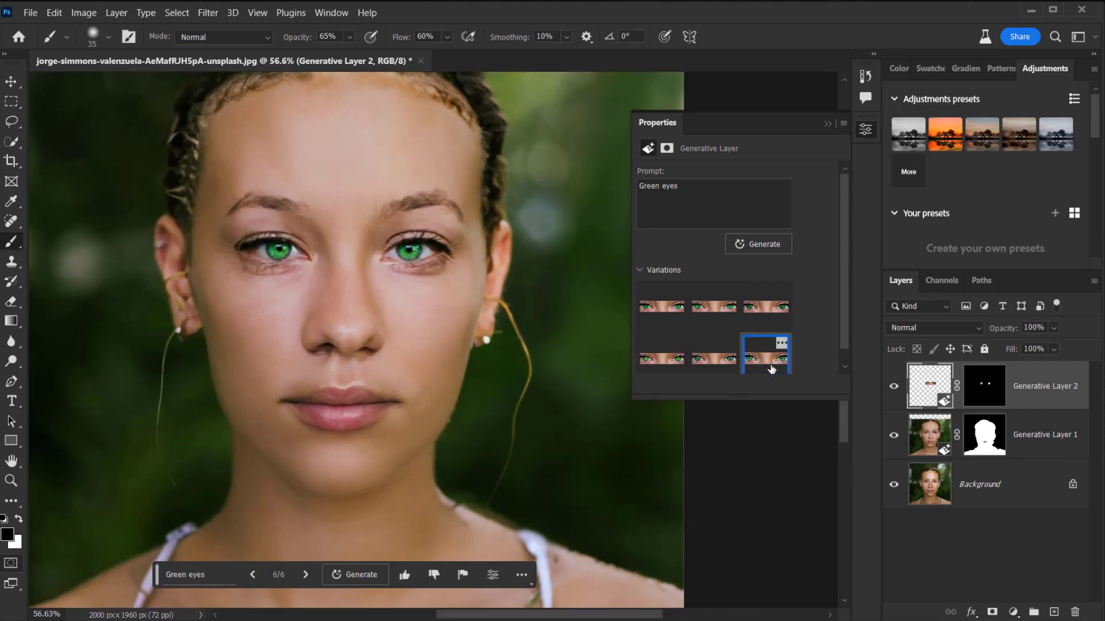
scroll(271, 305, down, 2)
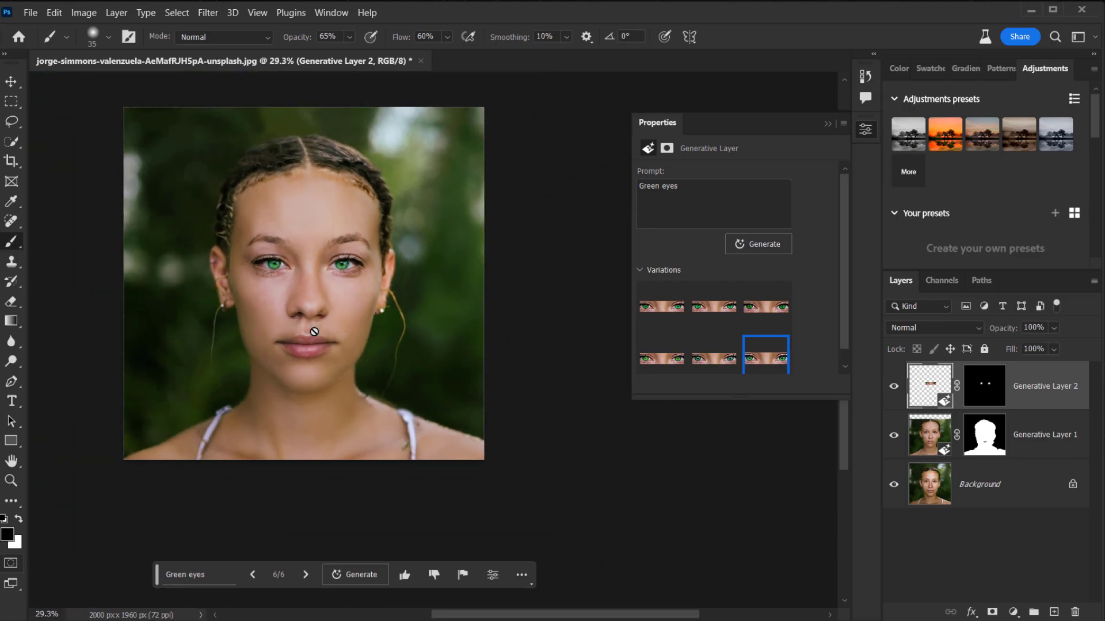
scroll(257, 280, up, 1)
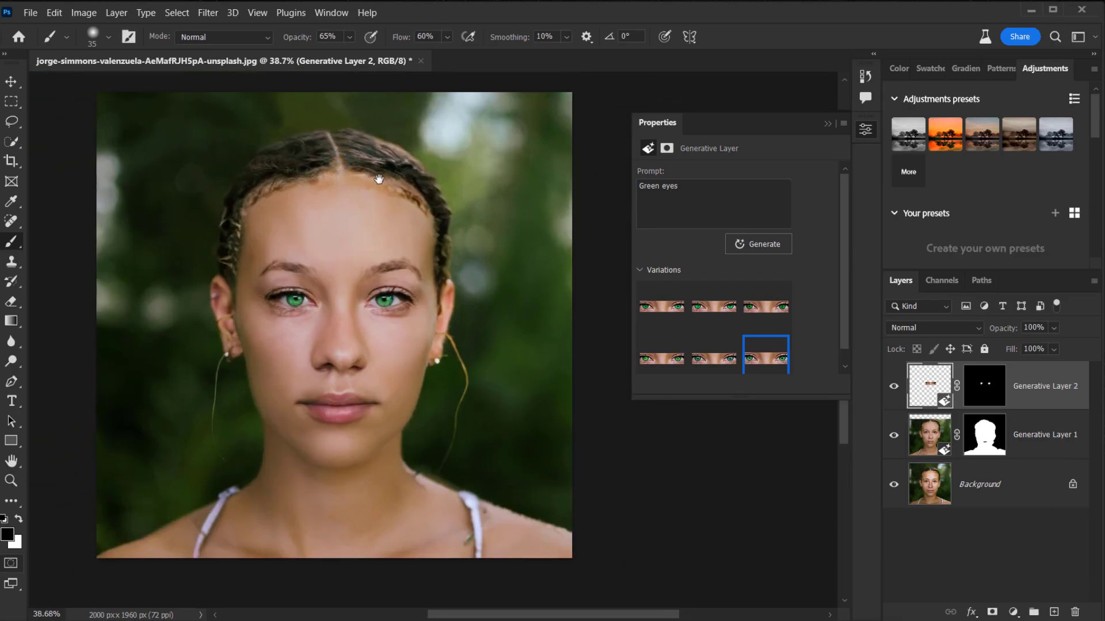
scroll(322, 309, up, 2)
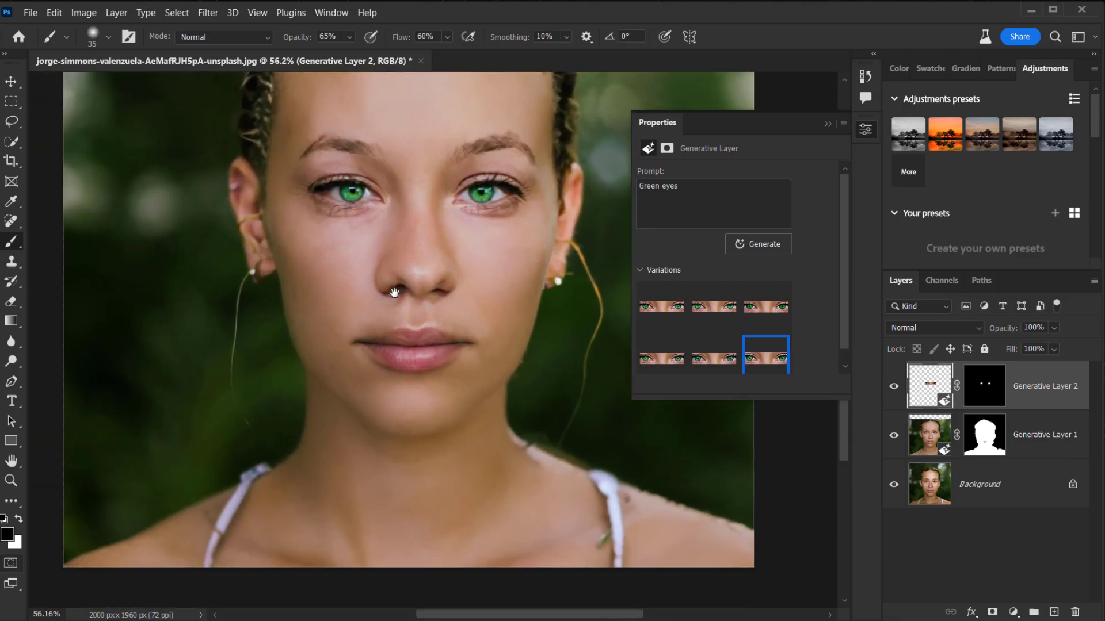
drag(330, 342, 314, 380)
scroll(322, 368, up, 3)
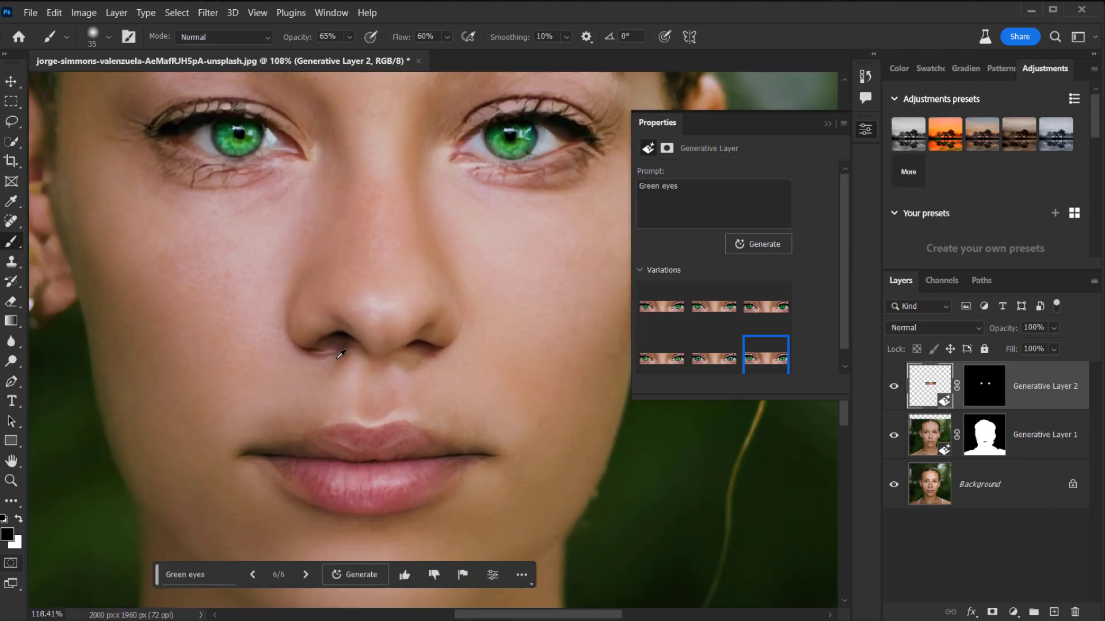
scroll(343, 354, down, 5)
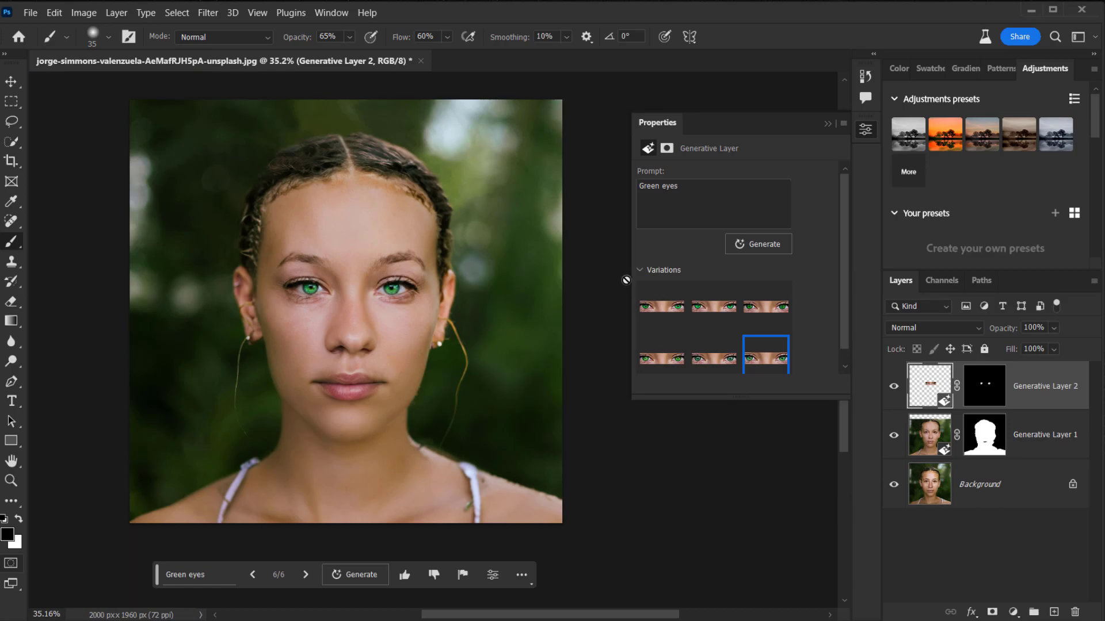
scroll(626, 281, up, 1)
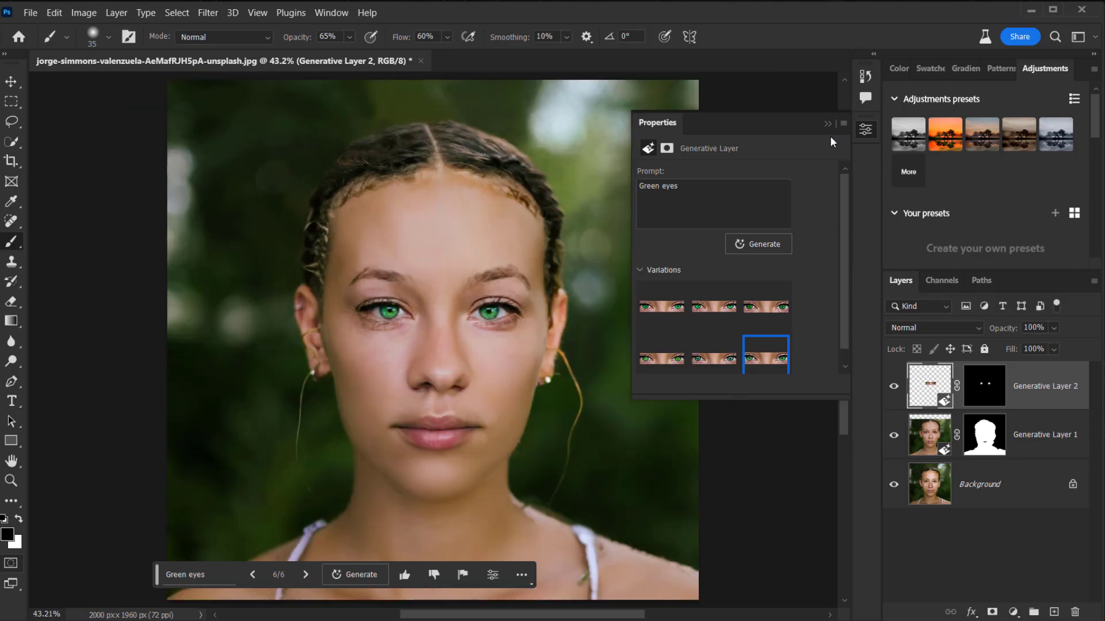
scroll(434, 422, up, 2)
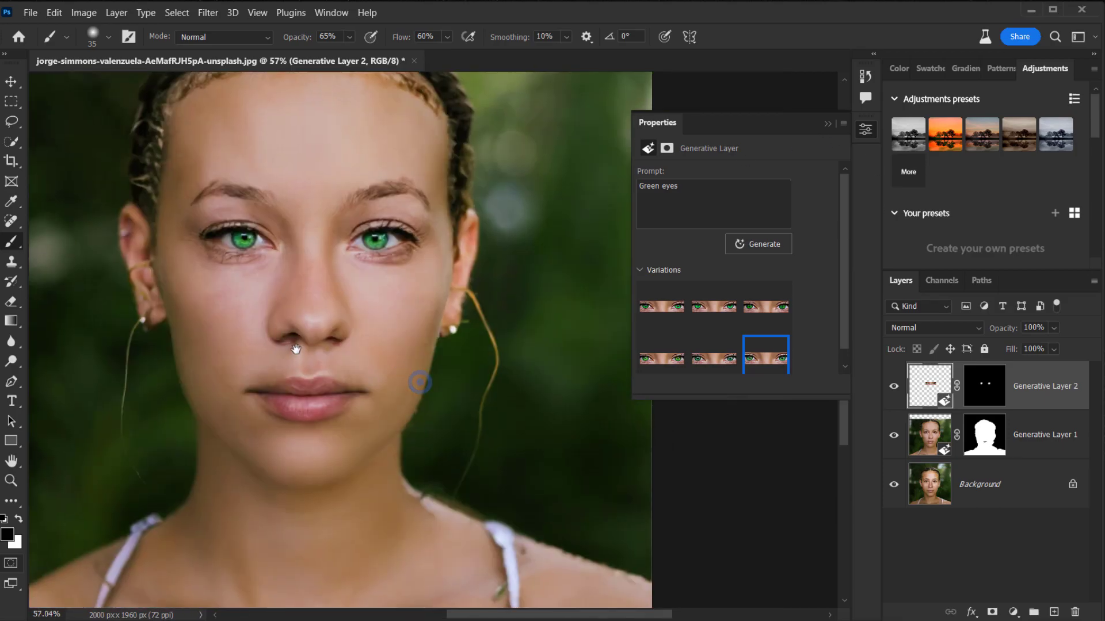
Reduce the opacity of Generative Layer 1 to 64% and check the skin's natural detail.
click(986, 446)
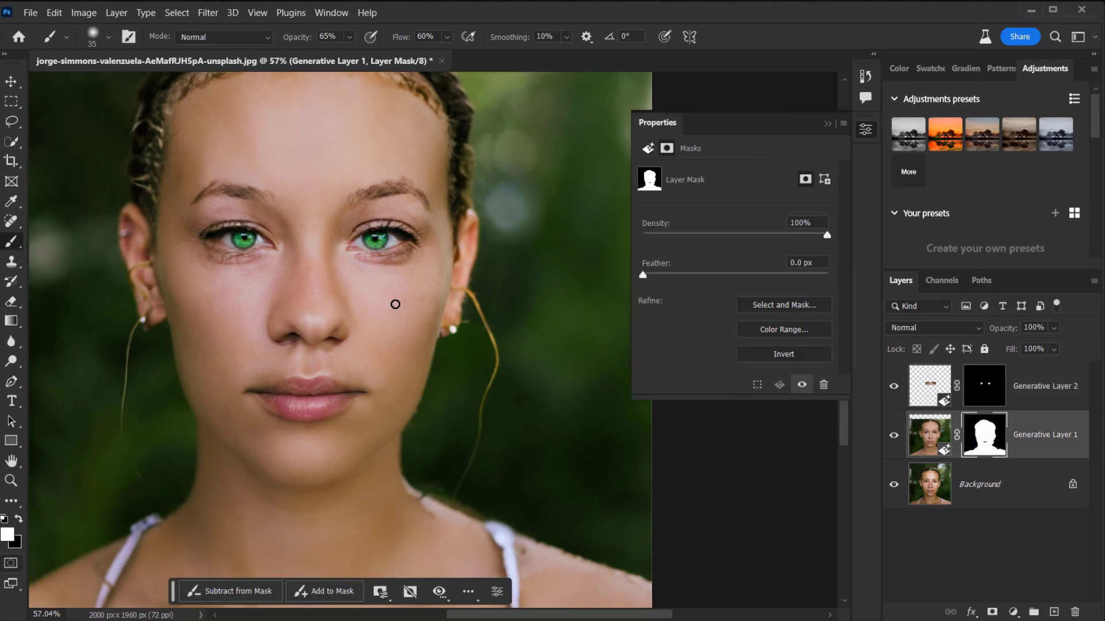
scroll(314, 321, up, 3)
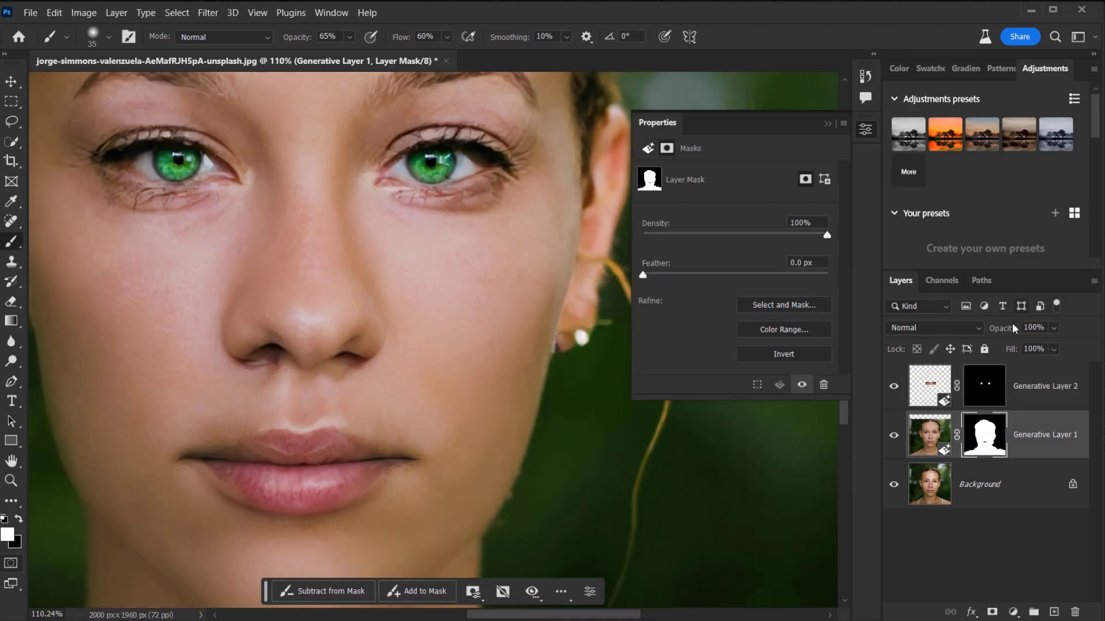
drag(1012, 332, 994, 331)
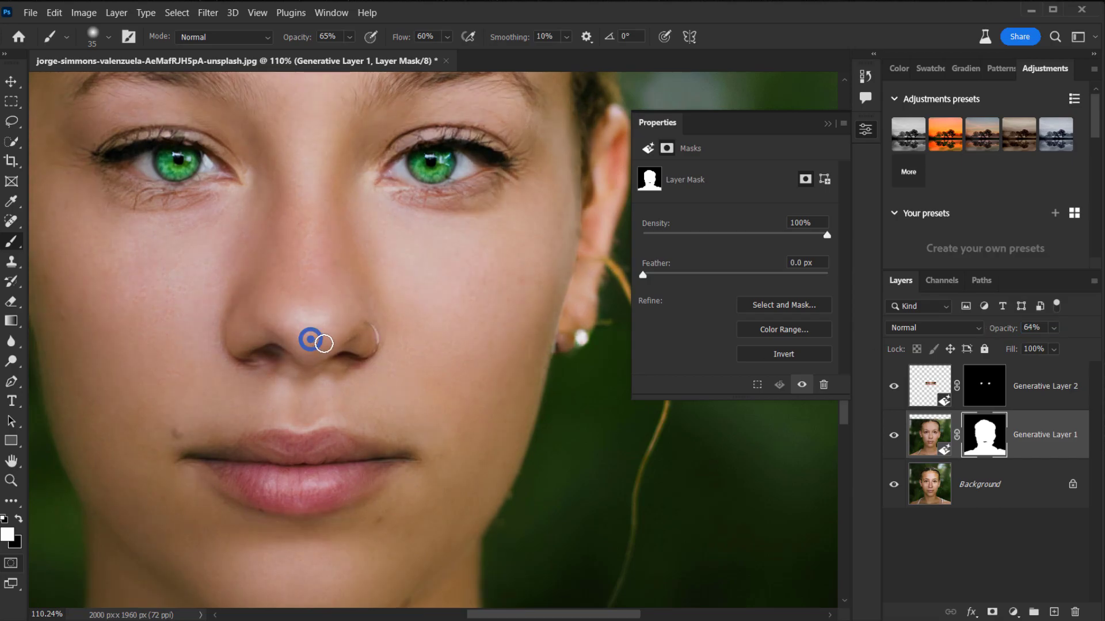
scroll(370, 289, down, 4)
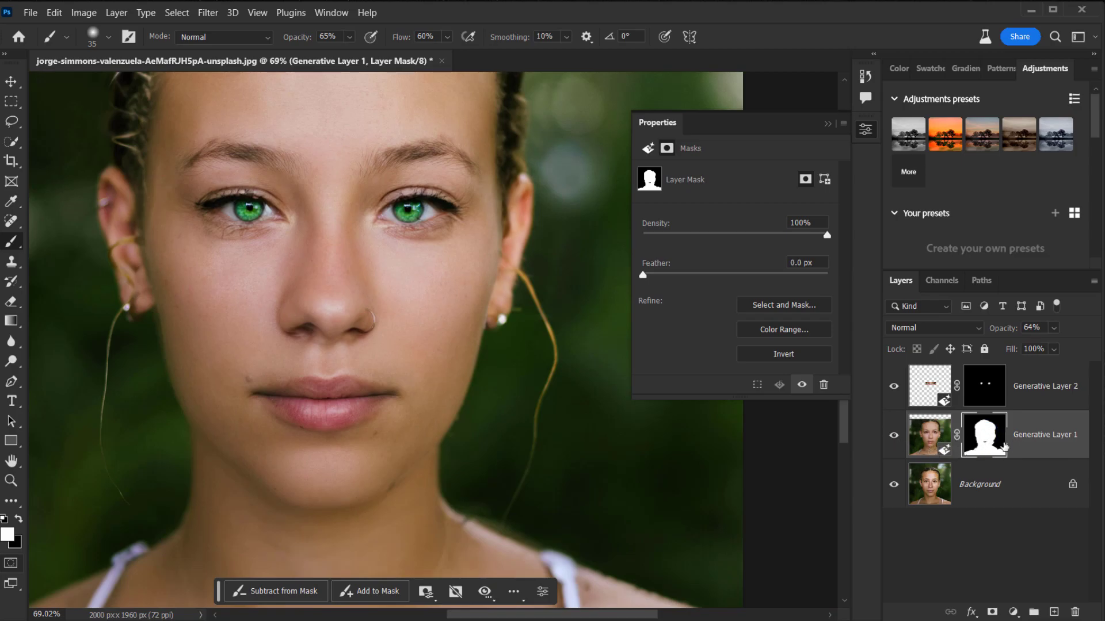
scroll(383, 396, down, 1)
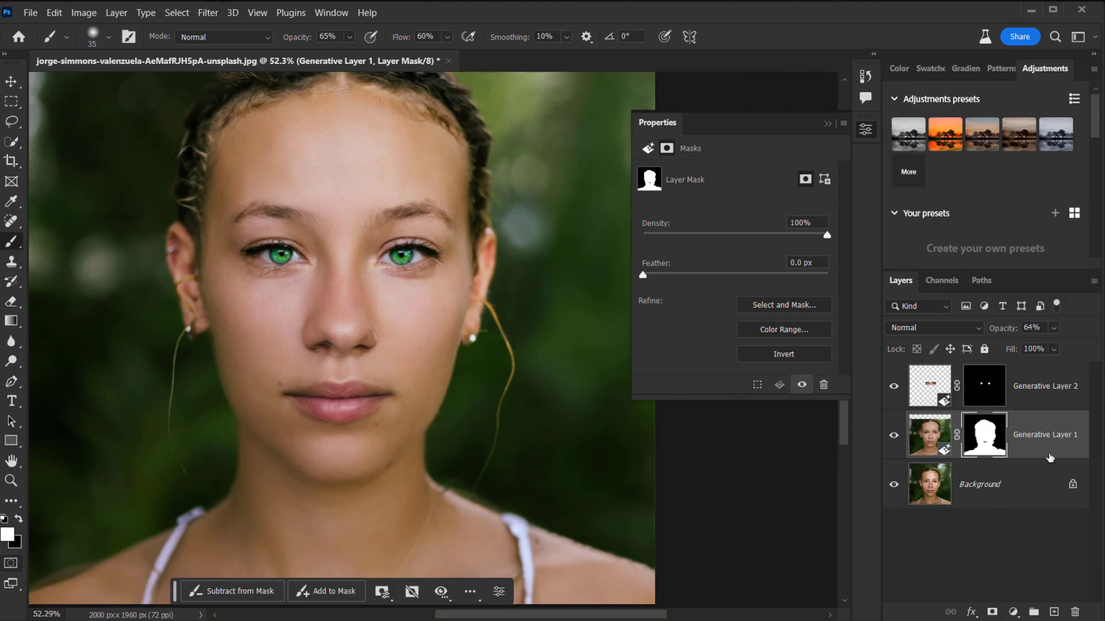
Duplicate Generative Layer 1 with its mask and hide the original layer beneath the copy.
click(943, 443)
click(1006, 439)
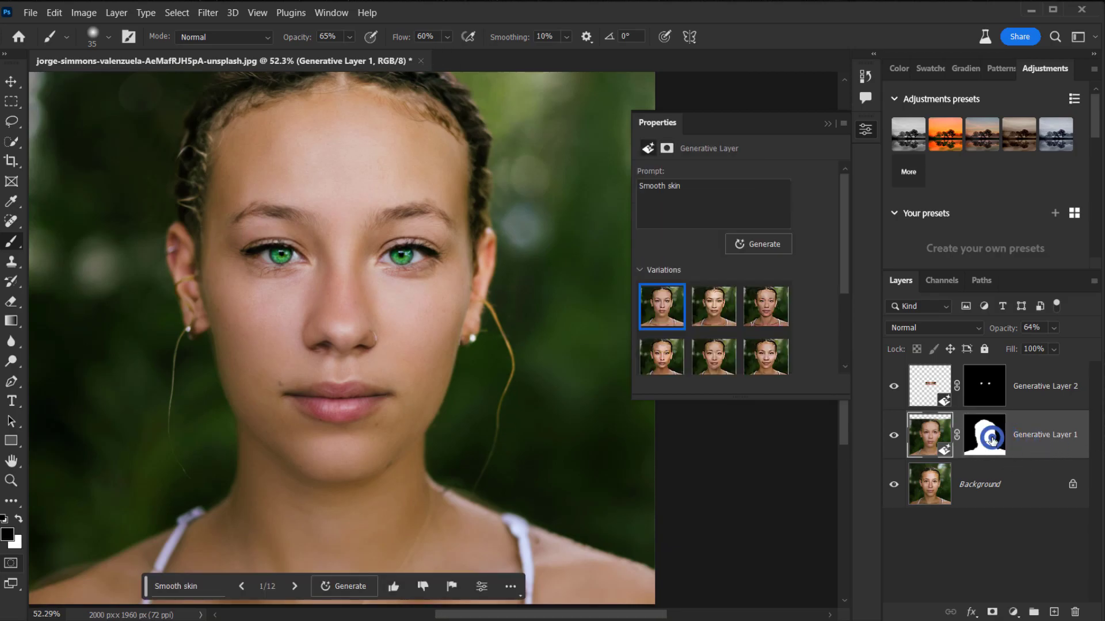
drag(1037, 445, 1023, 415)
click(893, 484)
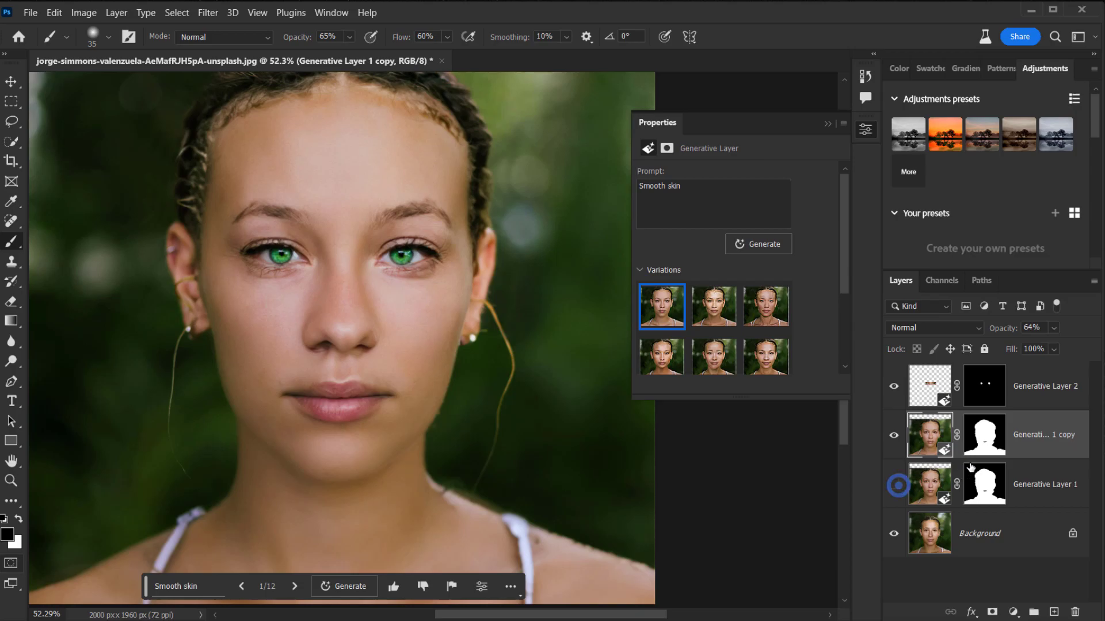
Paint black with a 72 px brush on the duplicated layer's mask over the nostrils and nose ring to restore the original detail.
click(985, 441)
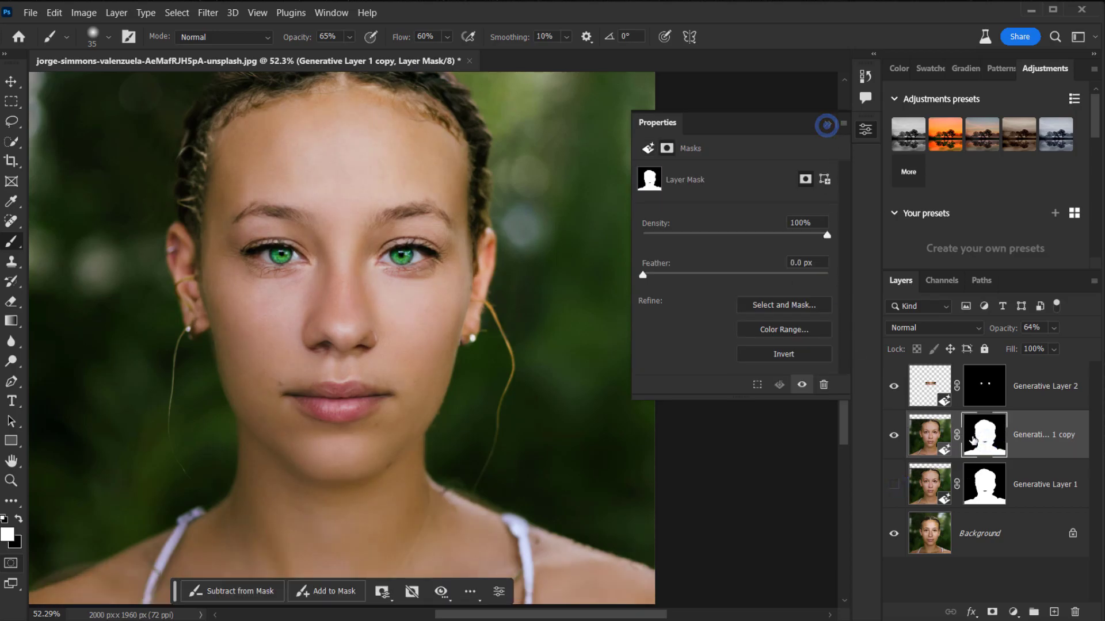
click(827, 123)
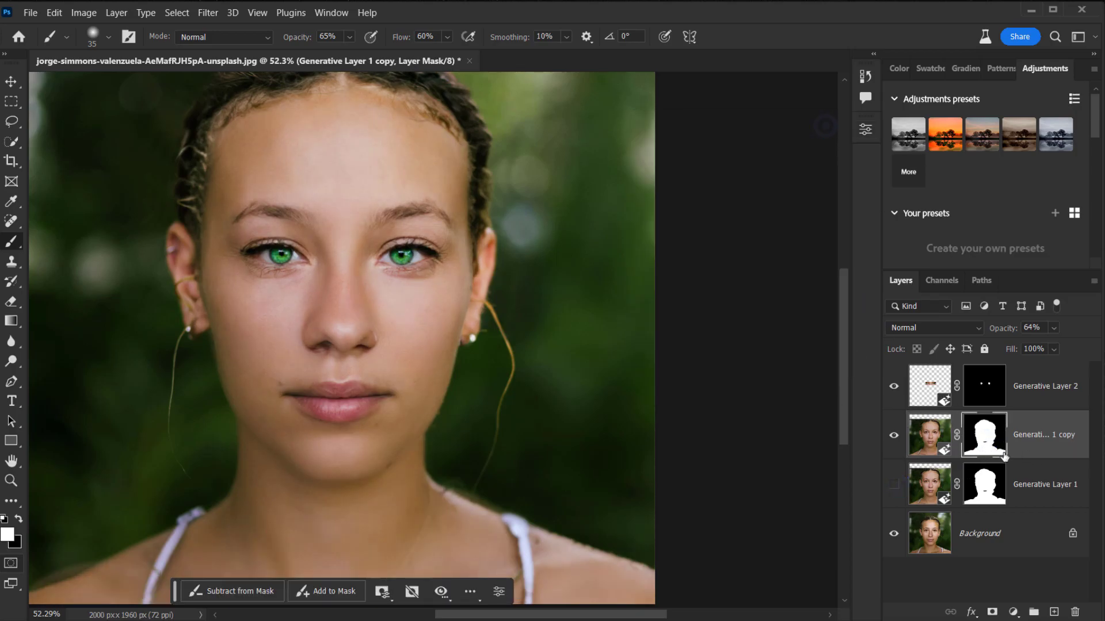
scroll(364, 302, up, 1)
scroll(363, 302, up, 5)
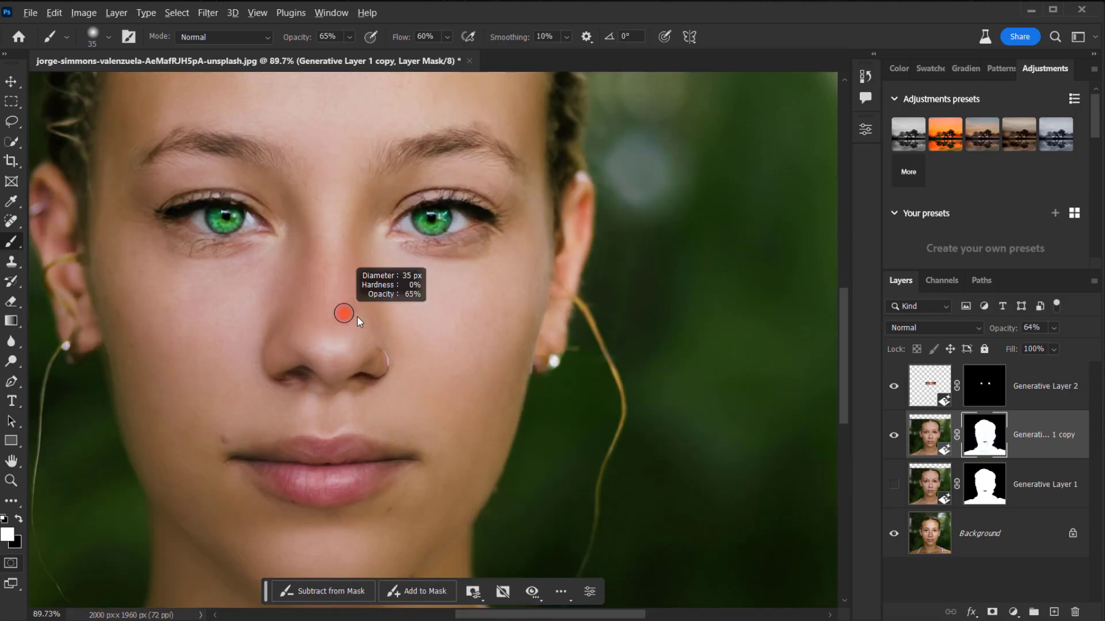
scroll(352, 314, up, 2)
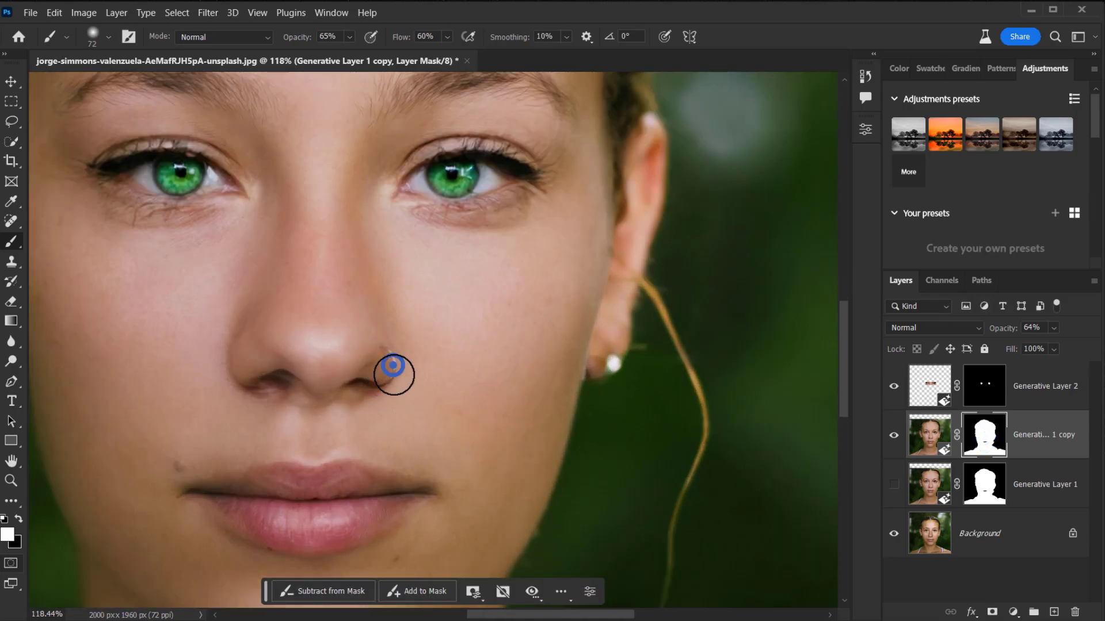
key(x)
drag(384, 369, 365, 387)
mouse_move(273, 387)
mouse_down()
mouse_move(313, 400)
mouse_move(326, 386)
mouse_move(317, 397)
mouse_move(282, 377)
mouse_move(269, 398)
mouse_move(241, 369)
mouse_up()
mouse_move(356, 394)
mouse_down()
mouse_move(385, 360)
mouse_move(370, 387)
mouse_move(322, 407)
mouse_move(340, 394)
mouse_up()
Shrink the brush to 33 px and paint black on the mask over the mole near the corner of the mouth.
scroll(382, 424, down, 5)
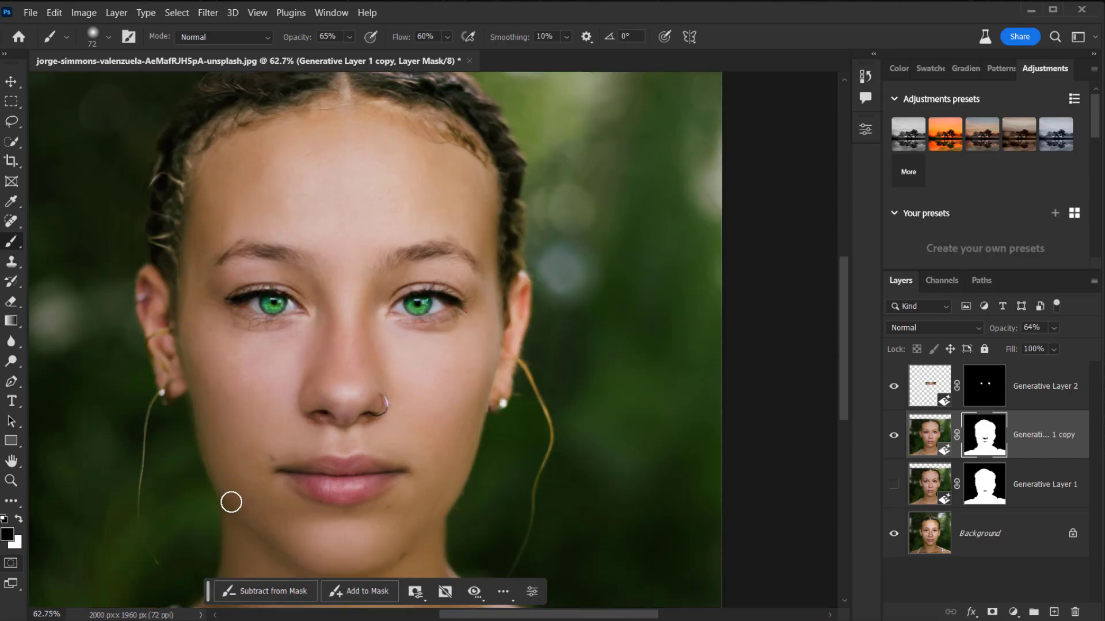
scroll(277, 496, up, 5)
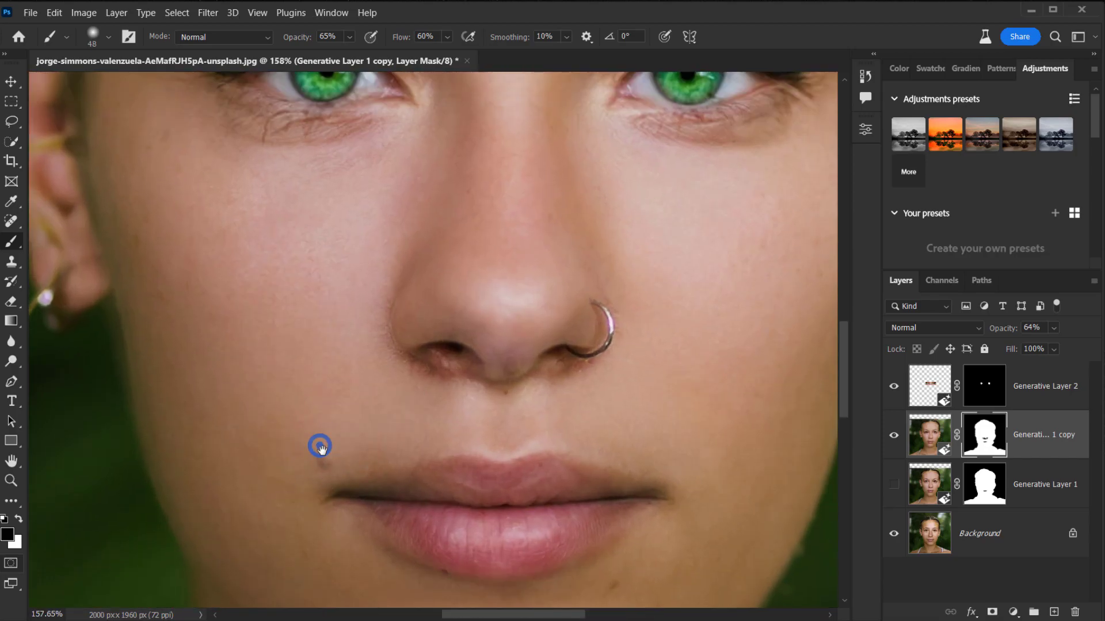
alt+right_click(320, 462)
drag(321, 468, 311, 468)
scroll(314, 477, down, 5)
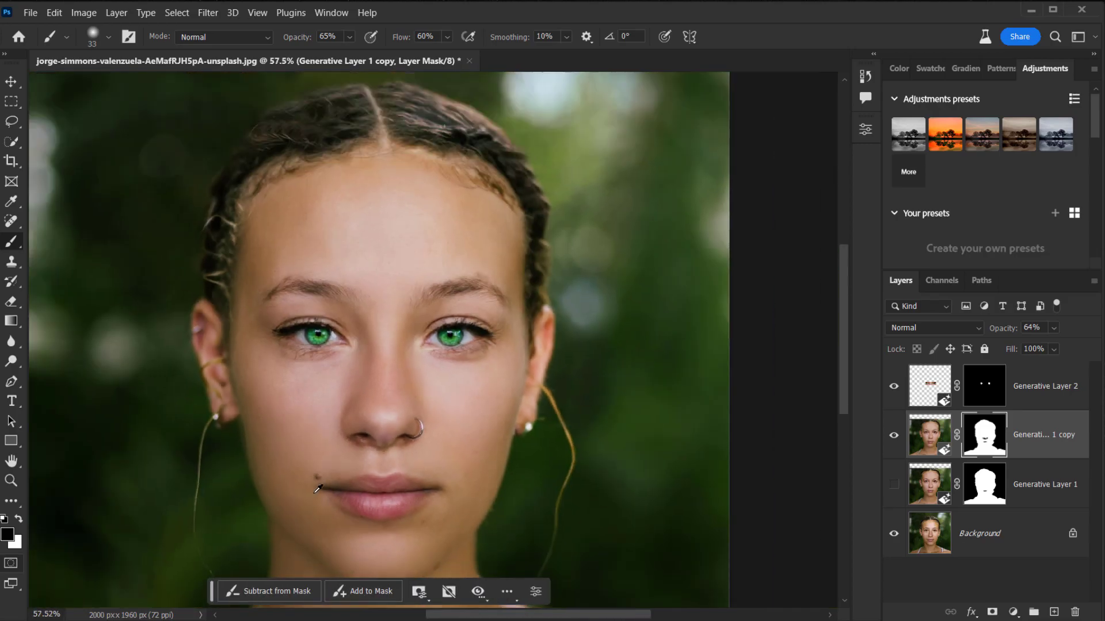
Paint black with the 33 px brush on the duplicated layer's mask over the small moles on the chin and jawline.
scroll(317, 489, down, 4)
drag(395, 460, 318, 391)
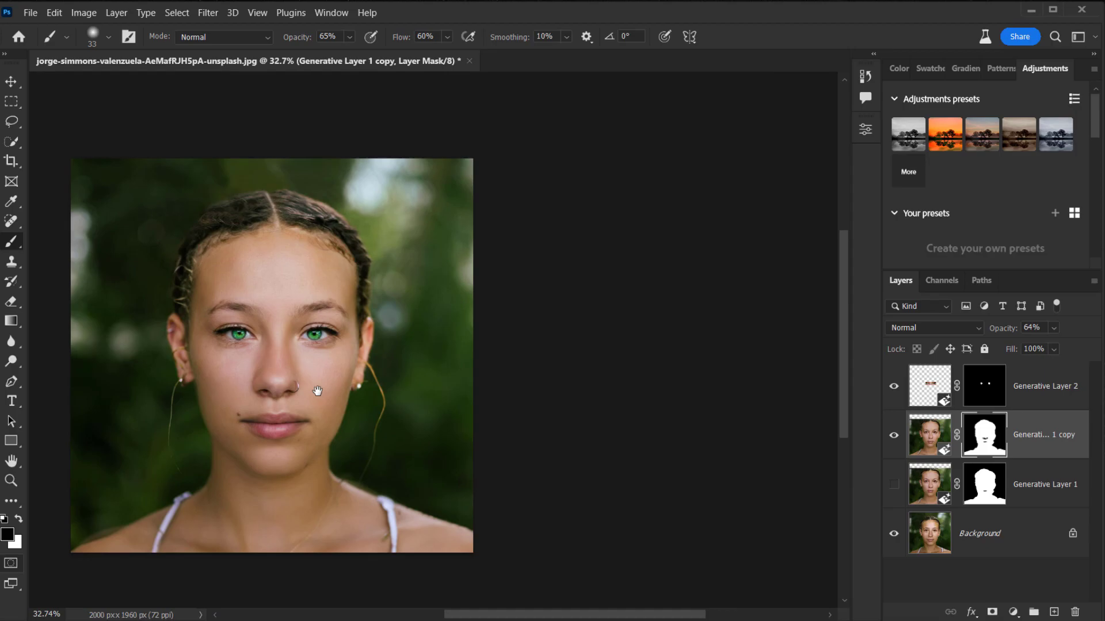
scroll(318, 391, up, 5)
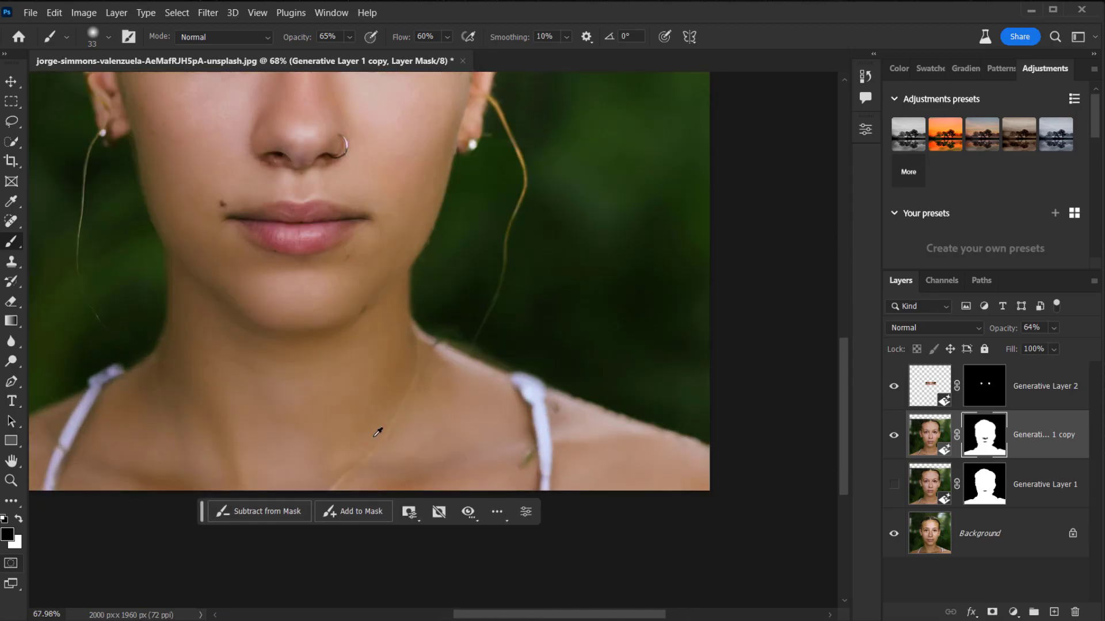
scroll(380, 426, up, 3)
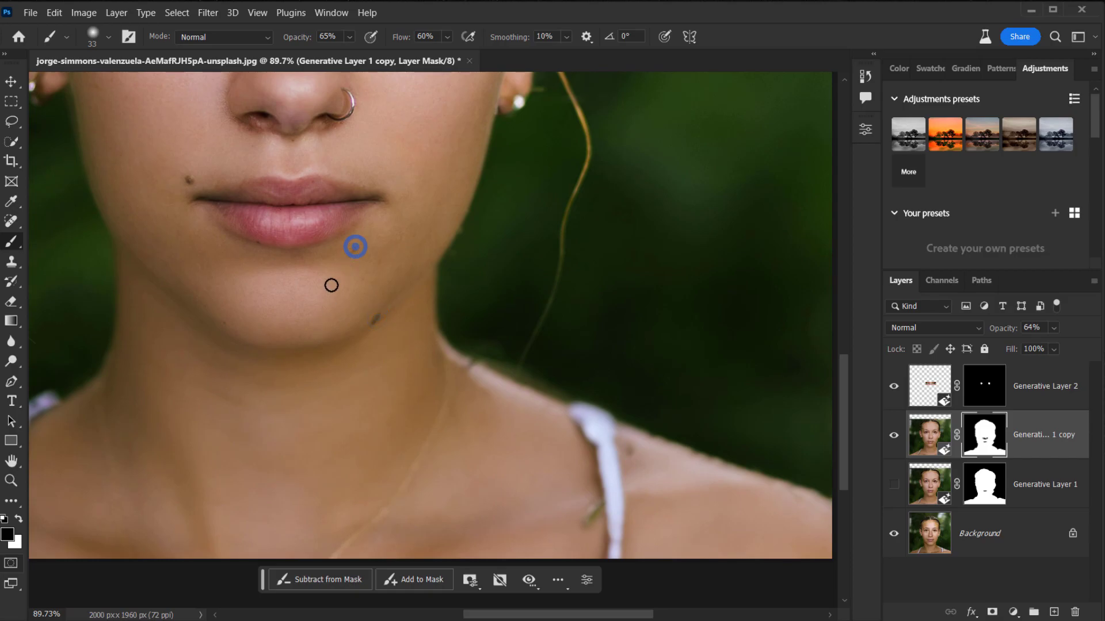
scroll(242, 291, up, 1)
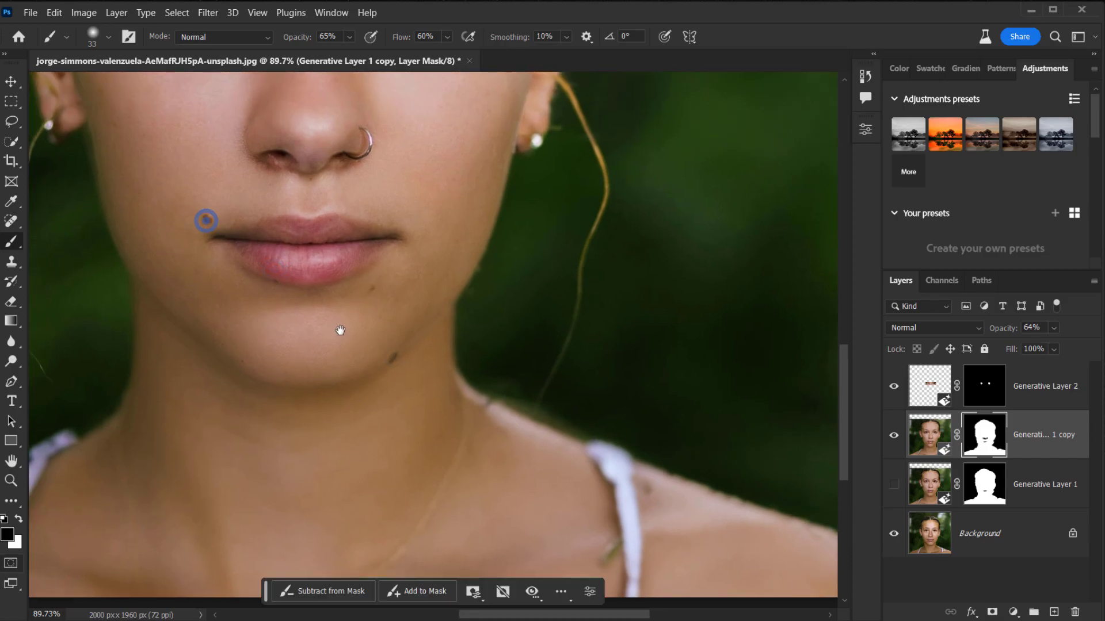
scroll(279, 437, down, 3)
mouse_move(342, 371)
mouse_down()
mouse_move(368, 385)
mouse_move(389, 418)
mouse_move(421, 277)
mouse_up()
scroll(452, 454, up, 4)
drag(439, 458, 450, 524)
scroll(305, 391, down, 6)
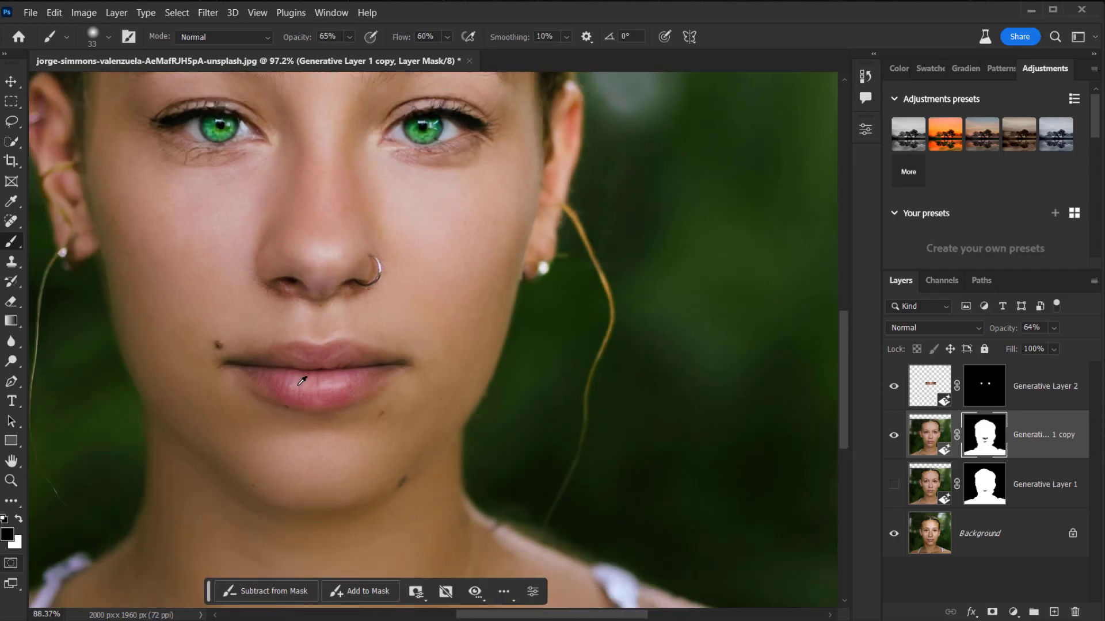
scroll(328, 412, up, 2)
drag(328, 412, 391, 305)
Enlarge the brush to 47 px and paint black on the mask along the necklace on both sides of the neck.
scroll(382, 340, up, 3)
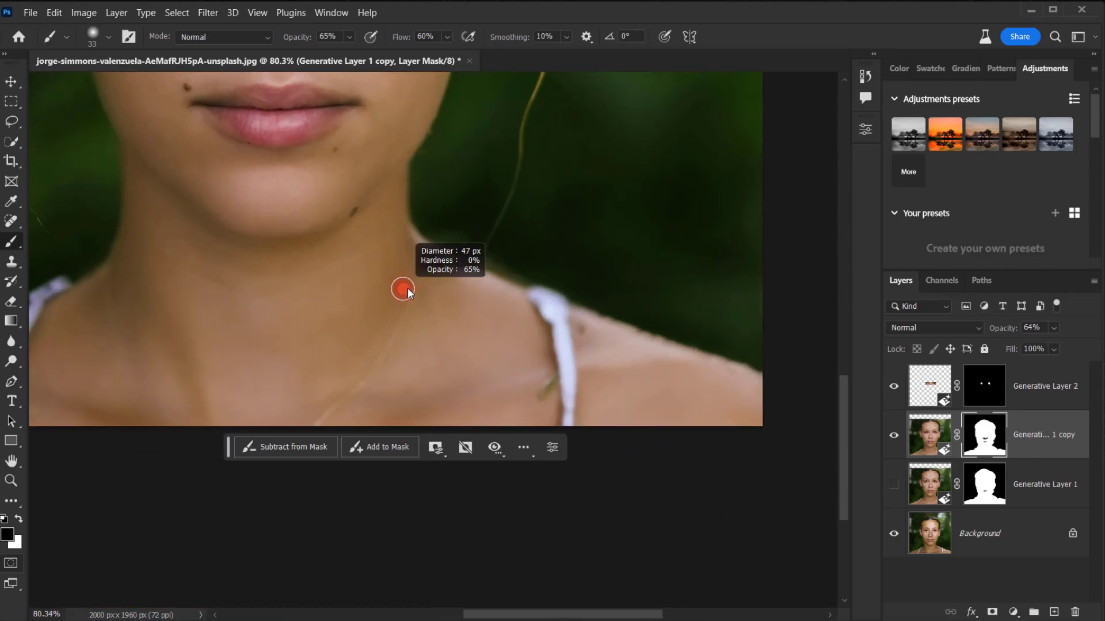
drag(416, 248, 418, 260)
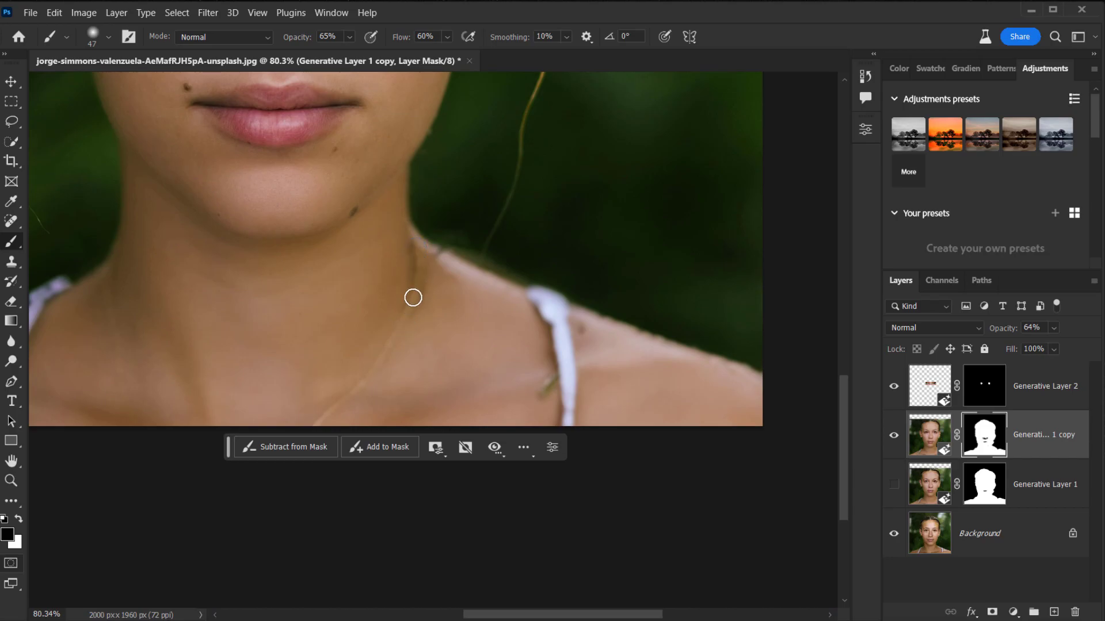
drag(358, 390, 324, 423)
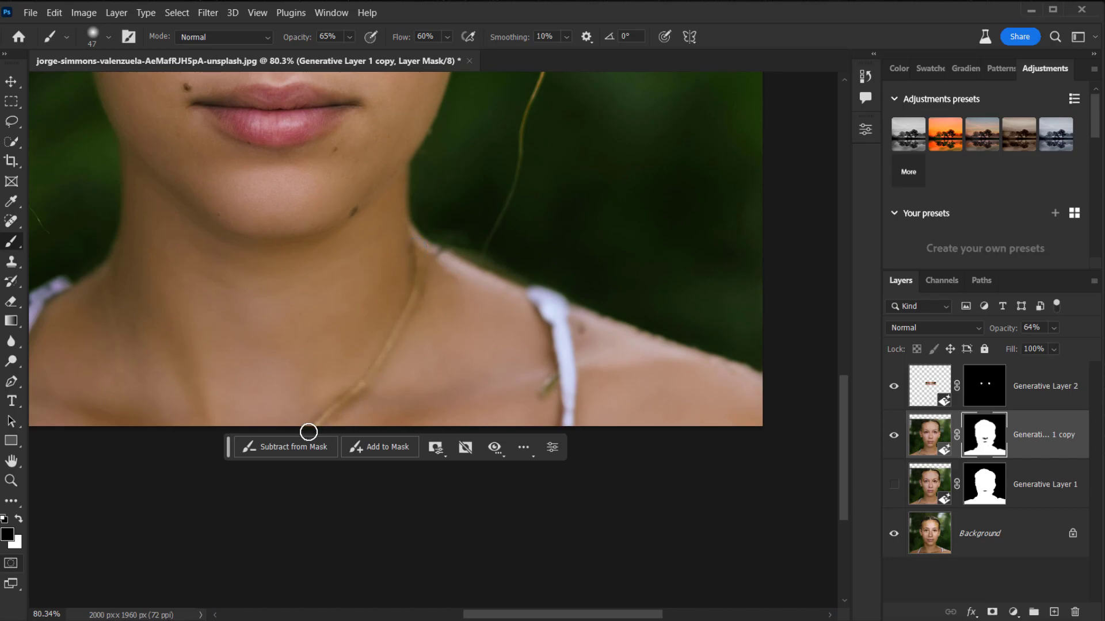
drag(318, 373, 438, 334)
mouse_move(264, 201)
mouse_down()
mouse_move(261, 269)
mouse_move(298, 380)
mouse_up()
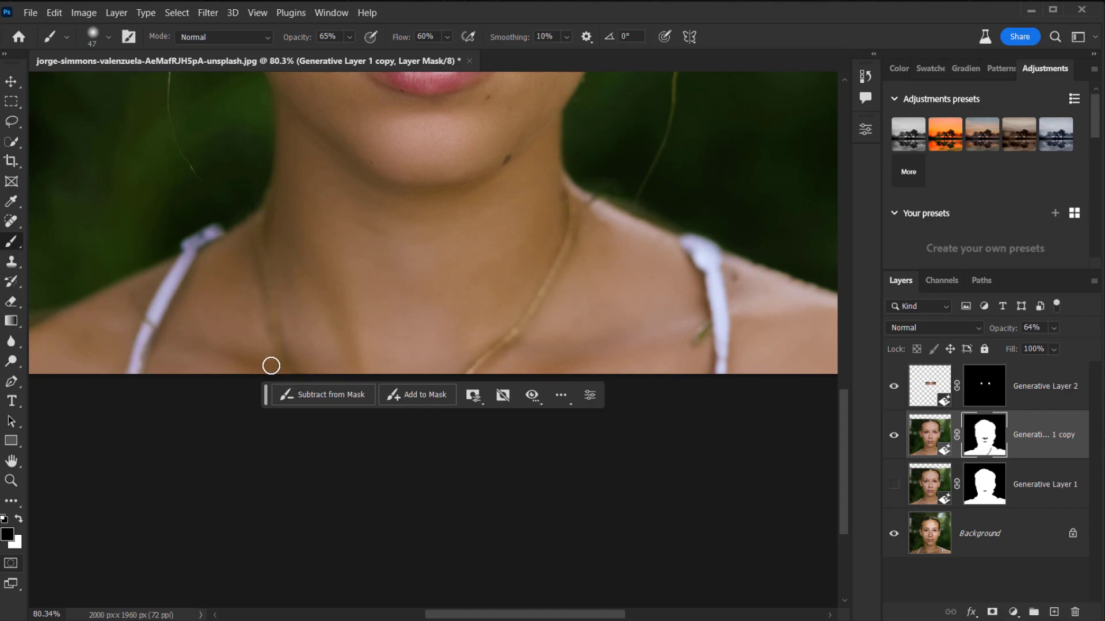
Blend the mask around the necklace with a 104 px black brush, lowering its opacity to 35%, then swap the foreground colour to white.
scroll(263, 344, down, 1)
alt+right_click(246, 333)
click(276, 244)
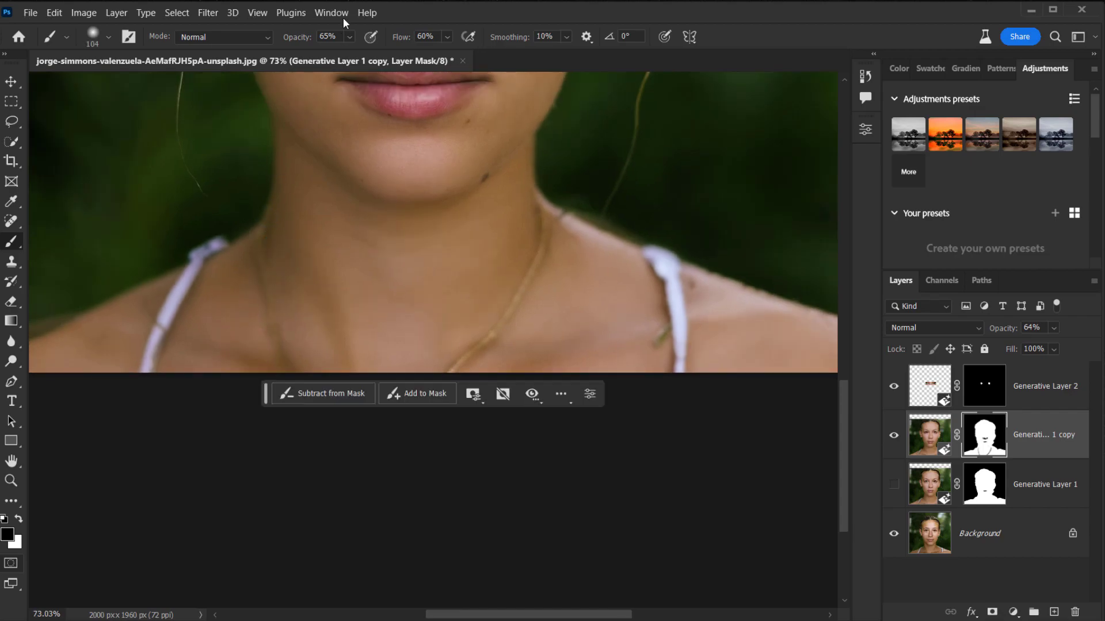
drag(302, 38, 279, 40)
click(284, 361)
click(506, 334)
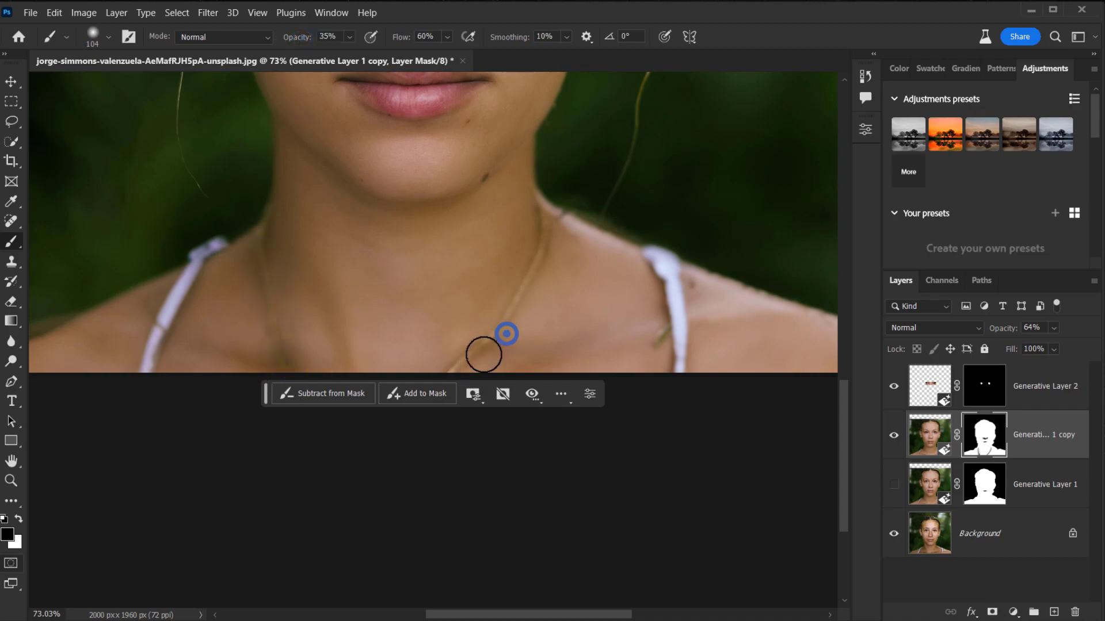
click(533, 273)
click(566, 230)
key(x)
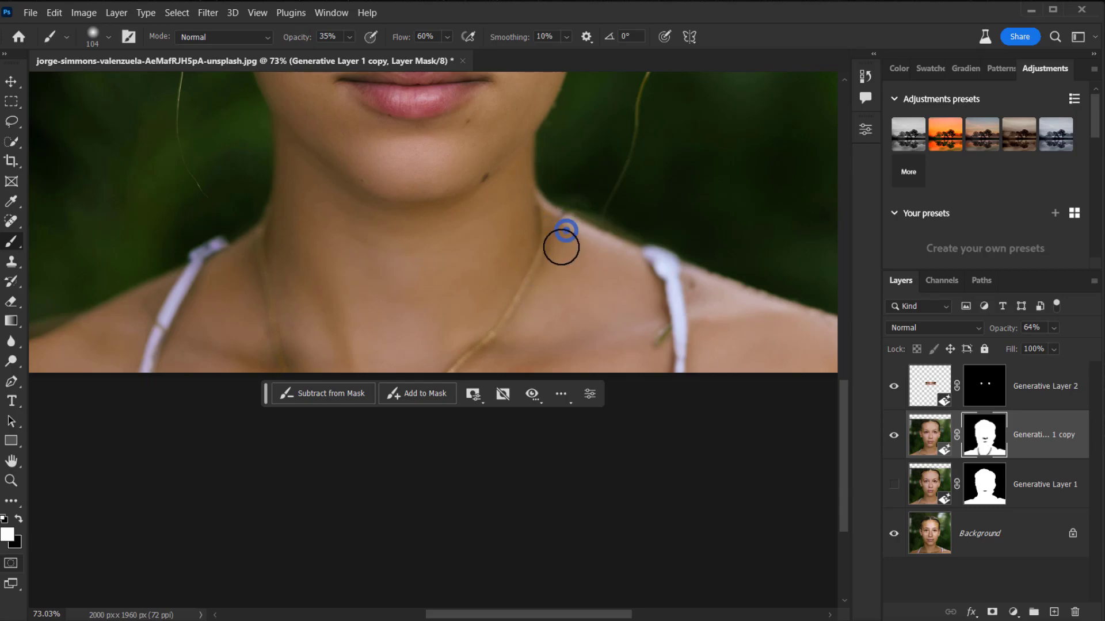
Move the contextual task bar off the portrait and review the whole retouched image.
scroll(373, 294, down, 2)
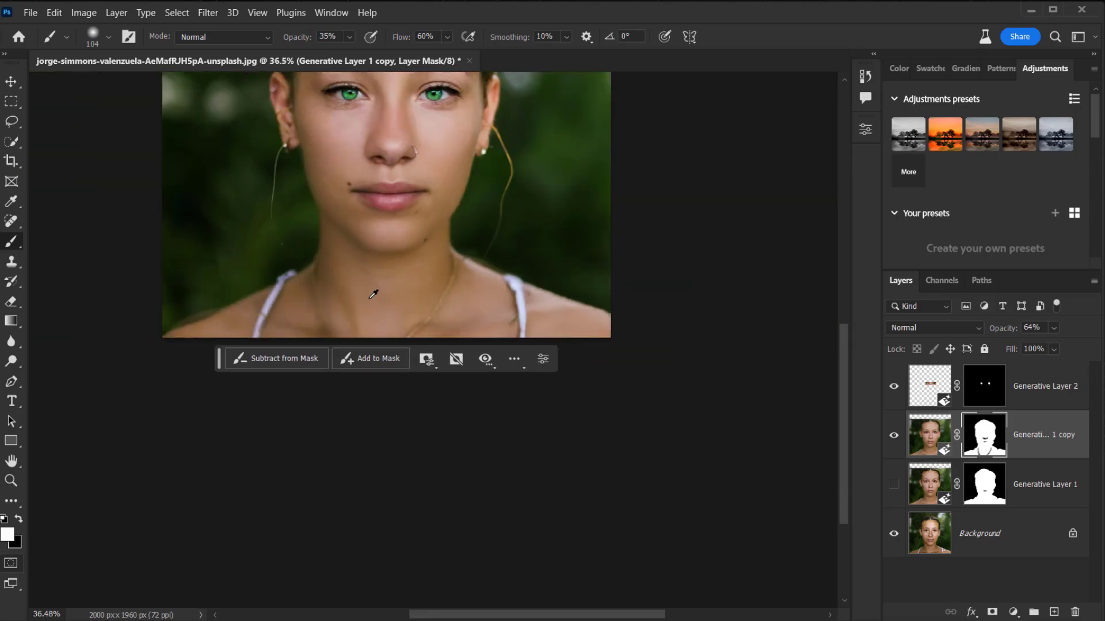
scroll(373, 294, down, 2)
drag(474, 172, 476, 256)
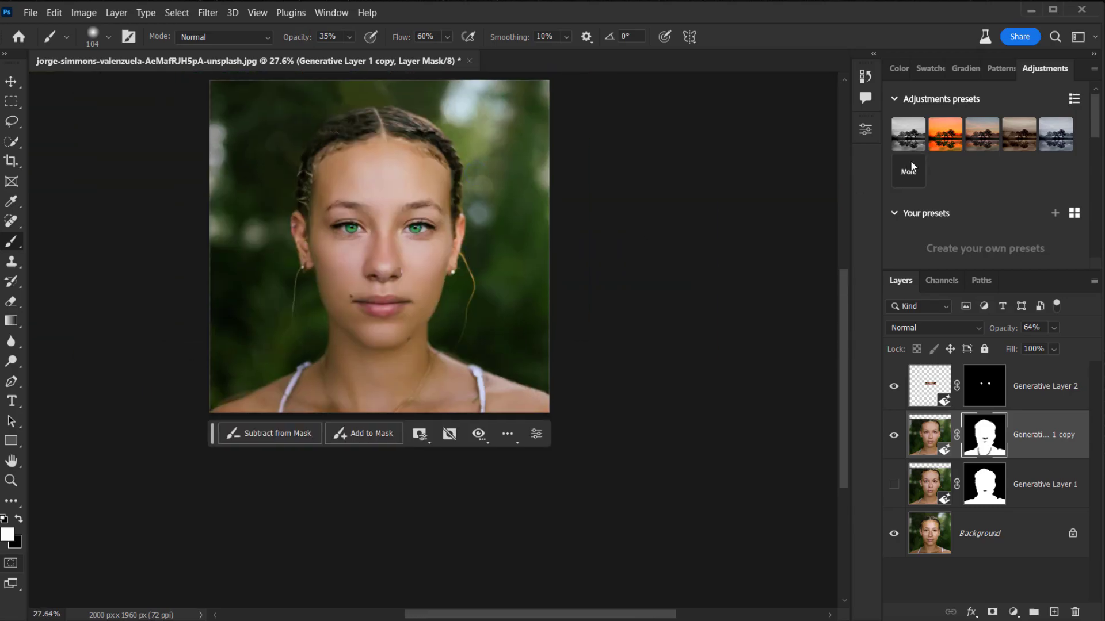
key(ctrl+plus)
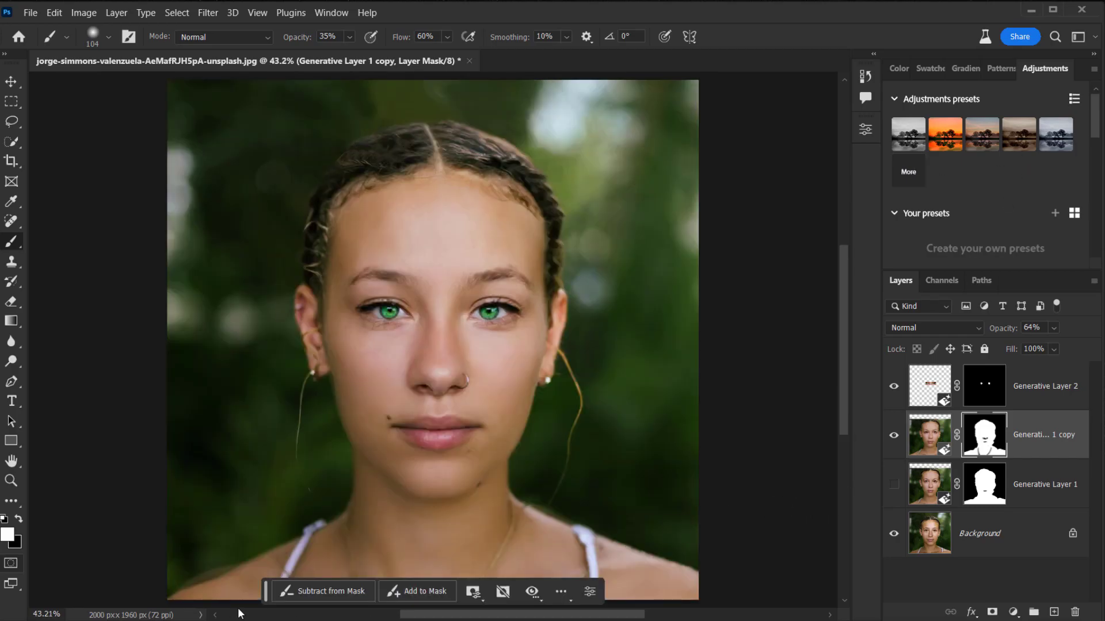
drag(265, 591, 22, 612)
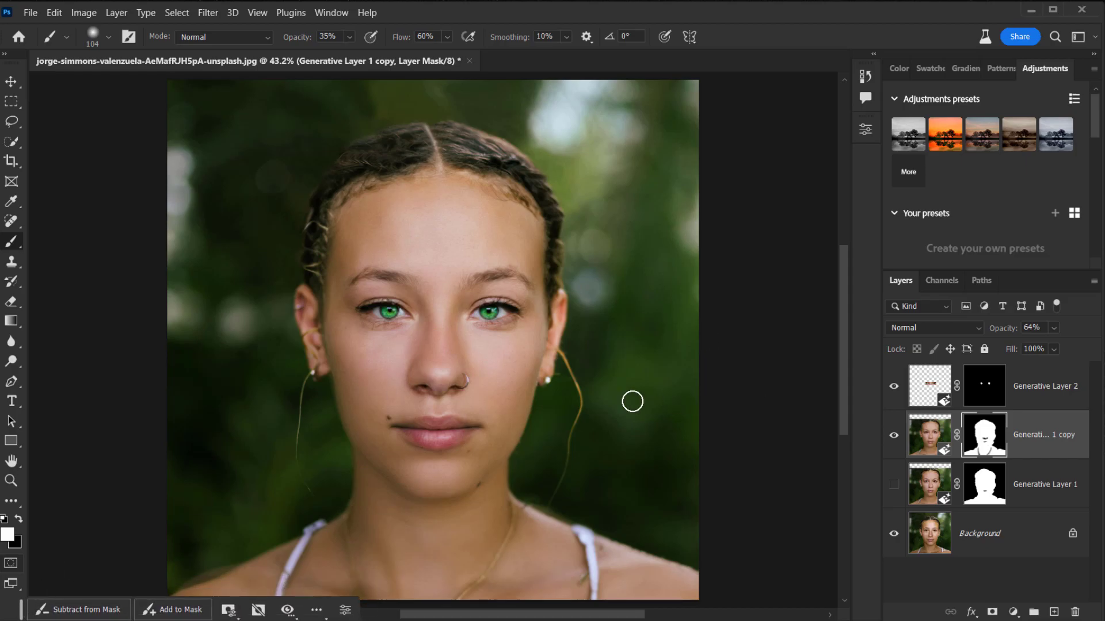
scroll(551, 391, down, 1)
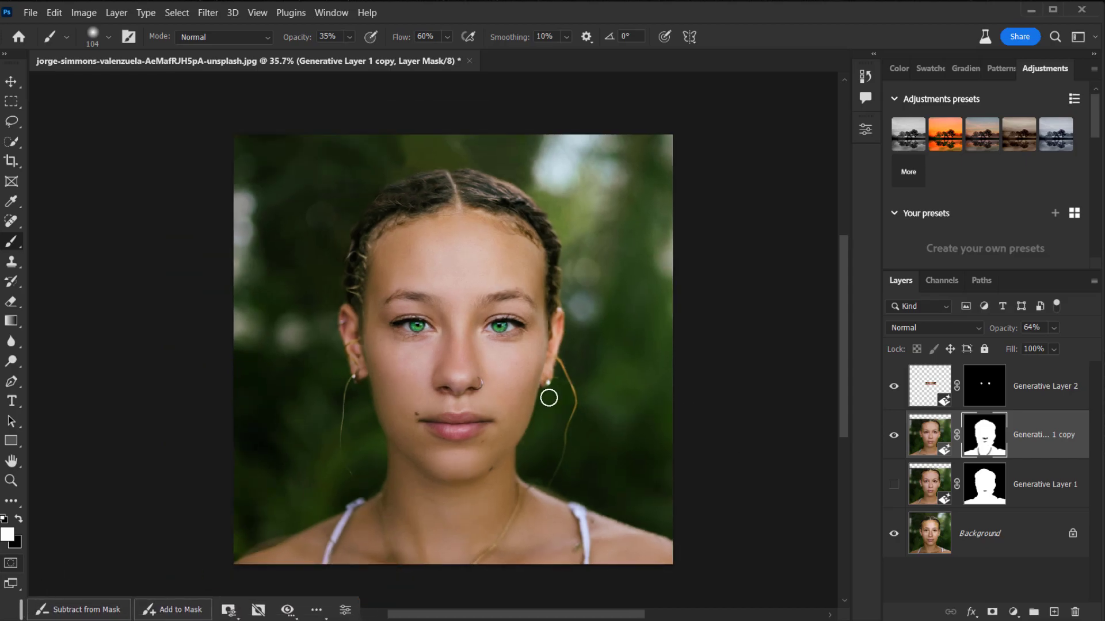
scroll(742, 368, up, 1)
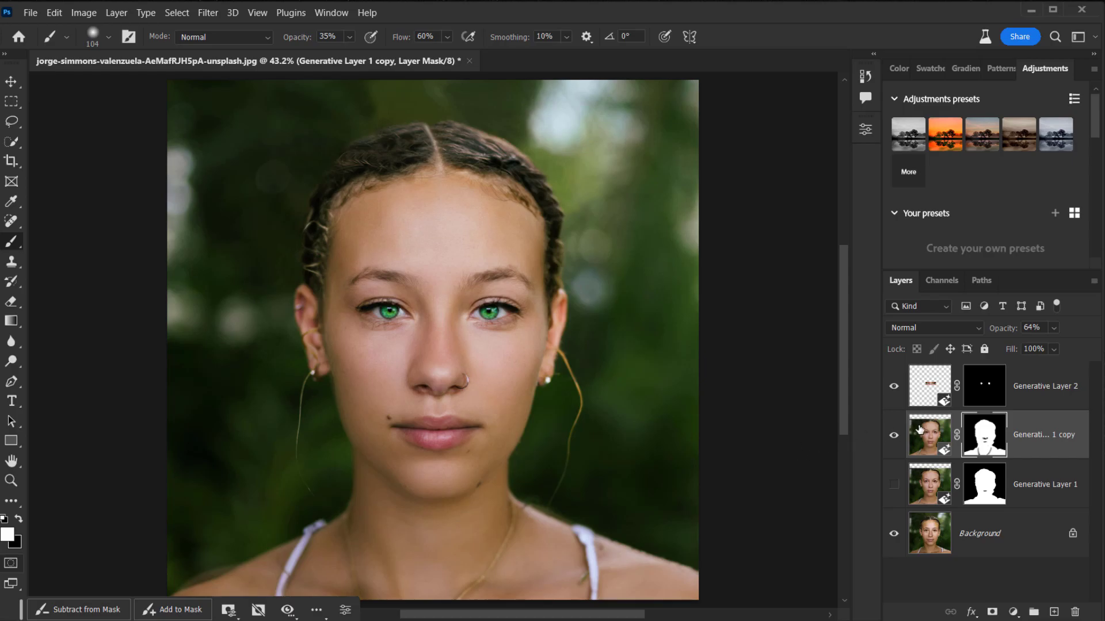
Group Generative Layer 2 and the Generative Layer 1 copy together.
click(1024, 374)
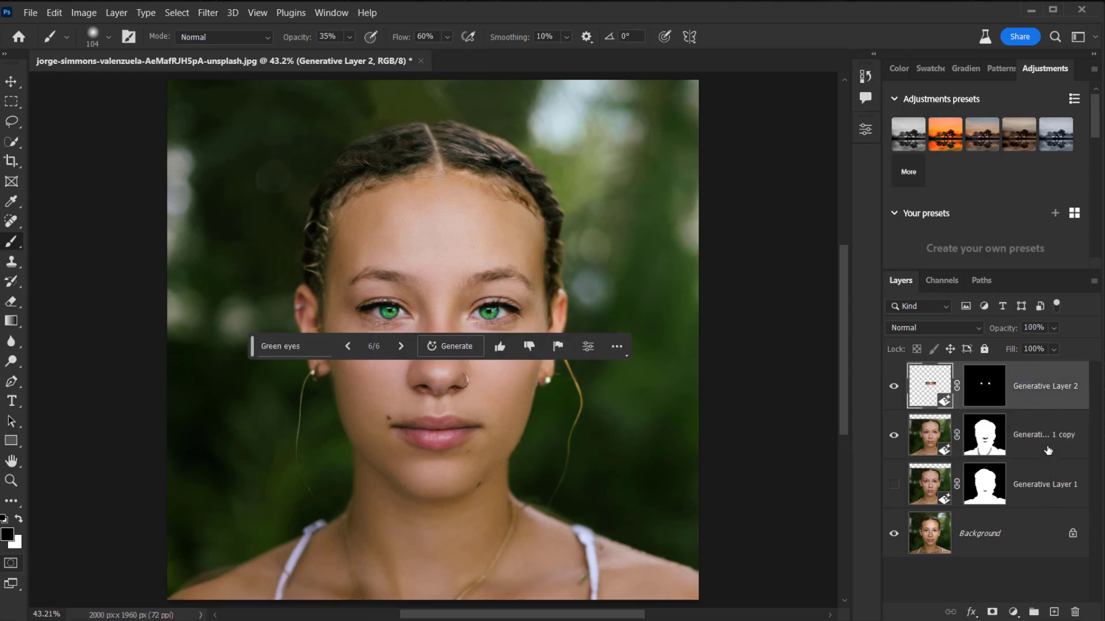
shift+click(1048, 452)
key(ctrl+g)
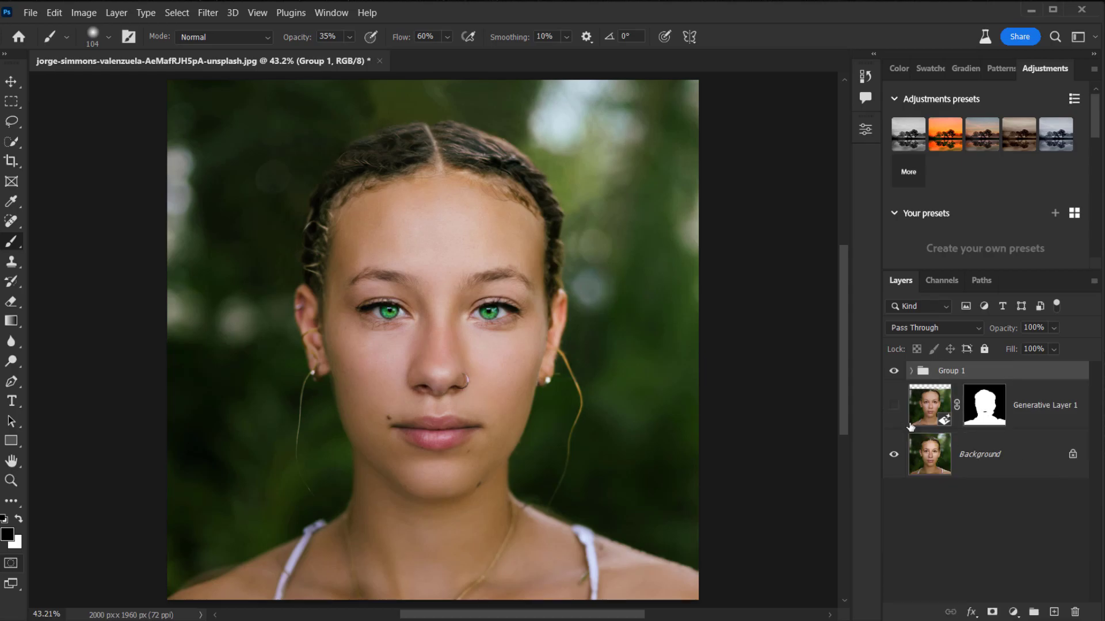
Toggle the visibility of the retouching group repeatedly to compare the portrait before and after, leaving the group visible.
click(894, 376)
click(894, 373)
click(895, 378)
click(895, 378)
click(895, 378)
click(895, 377)
click(895, 377)
click(896, 377)
click(895, 378)
click(896, 378)
click(895, 378)
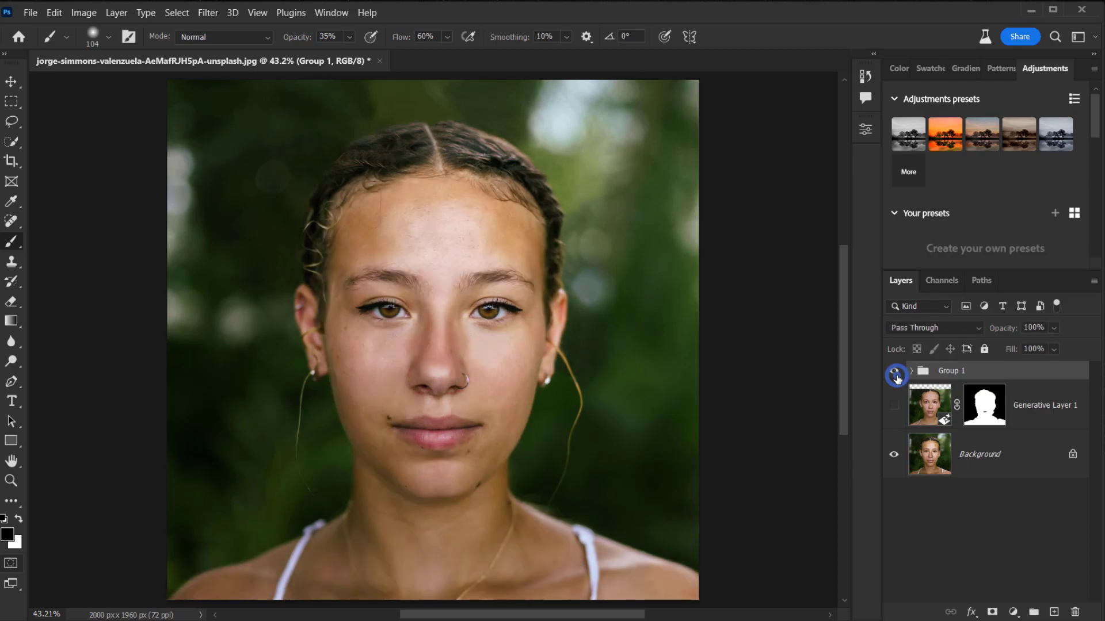
click(896, 377)
click(896, 378)
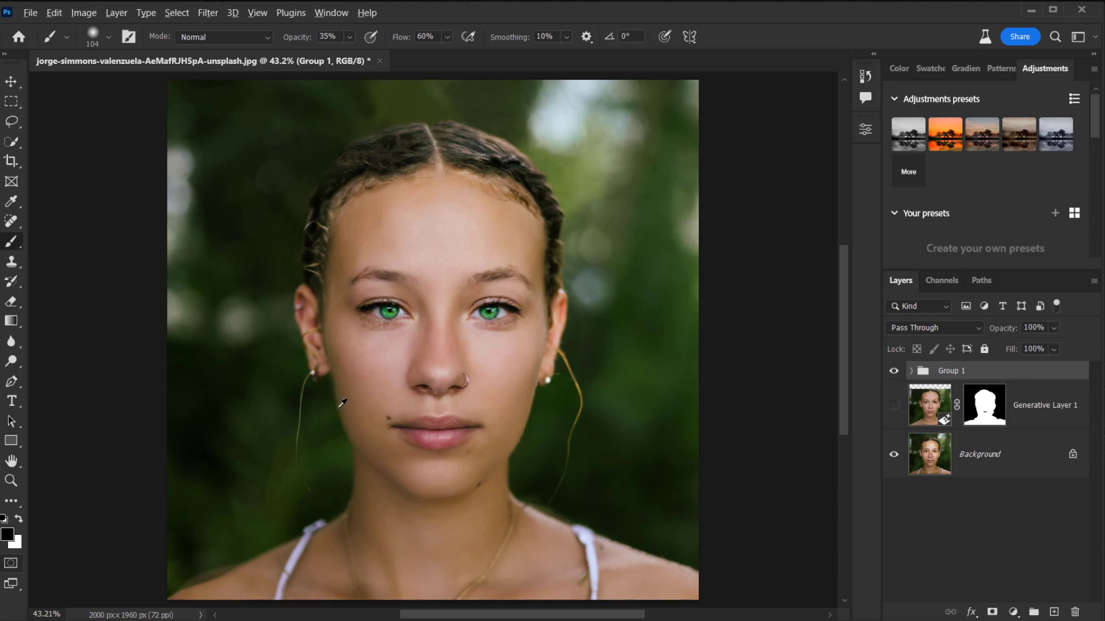
Fit the portrait to the window and hide the interface panels to examine the final result.
key(ctrl+minus)
key(ctrl+minus)
key(ctrl+0)
key(Tab)
scroll(811, 334, up, 1)
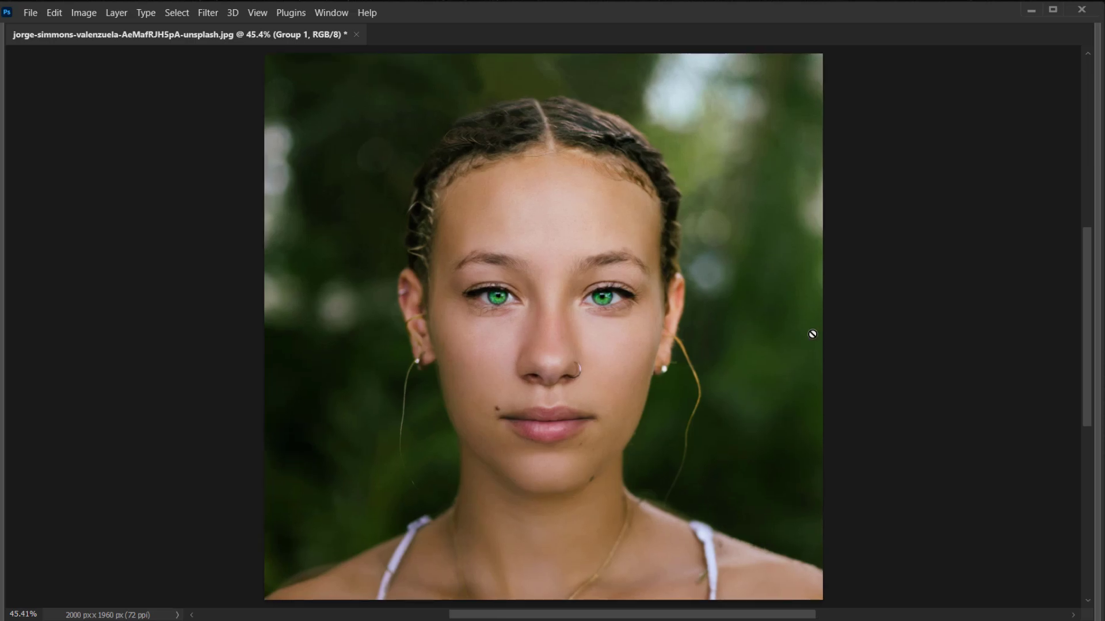